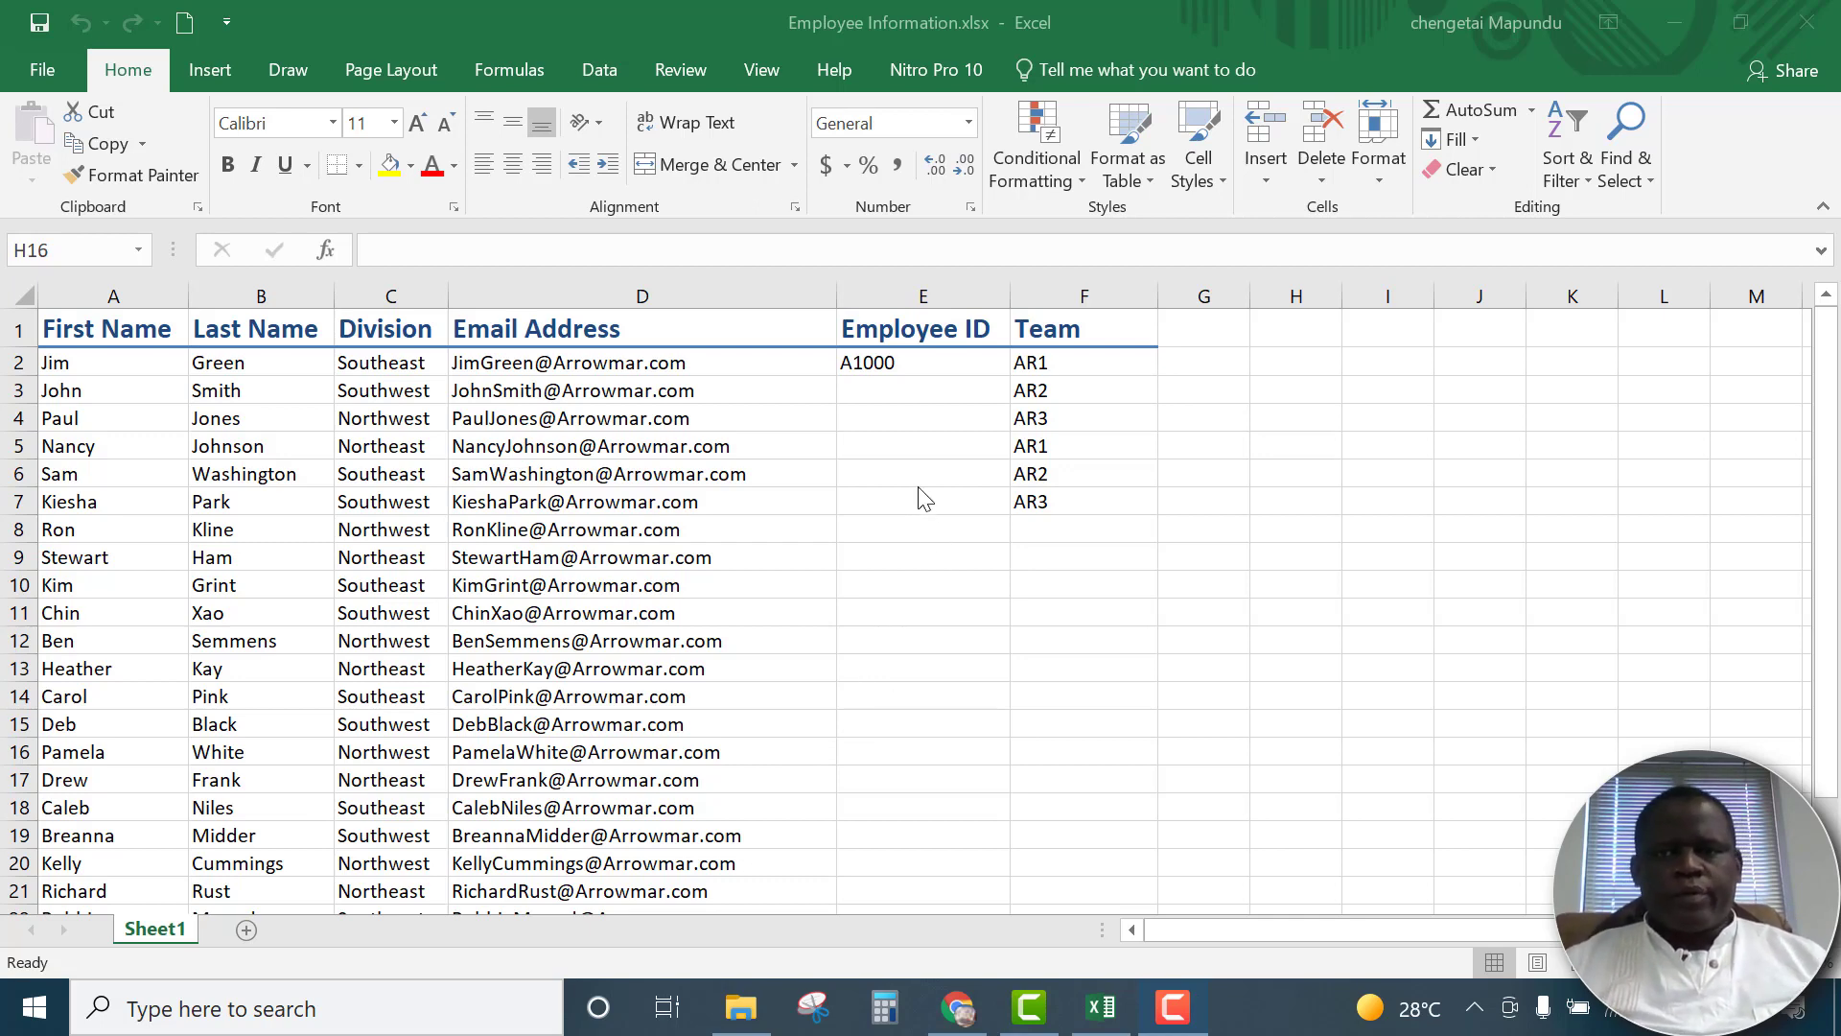
{"action": "left_click", "coordinate": [147, 81]}
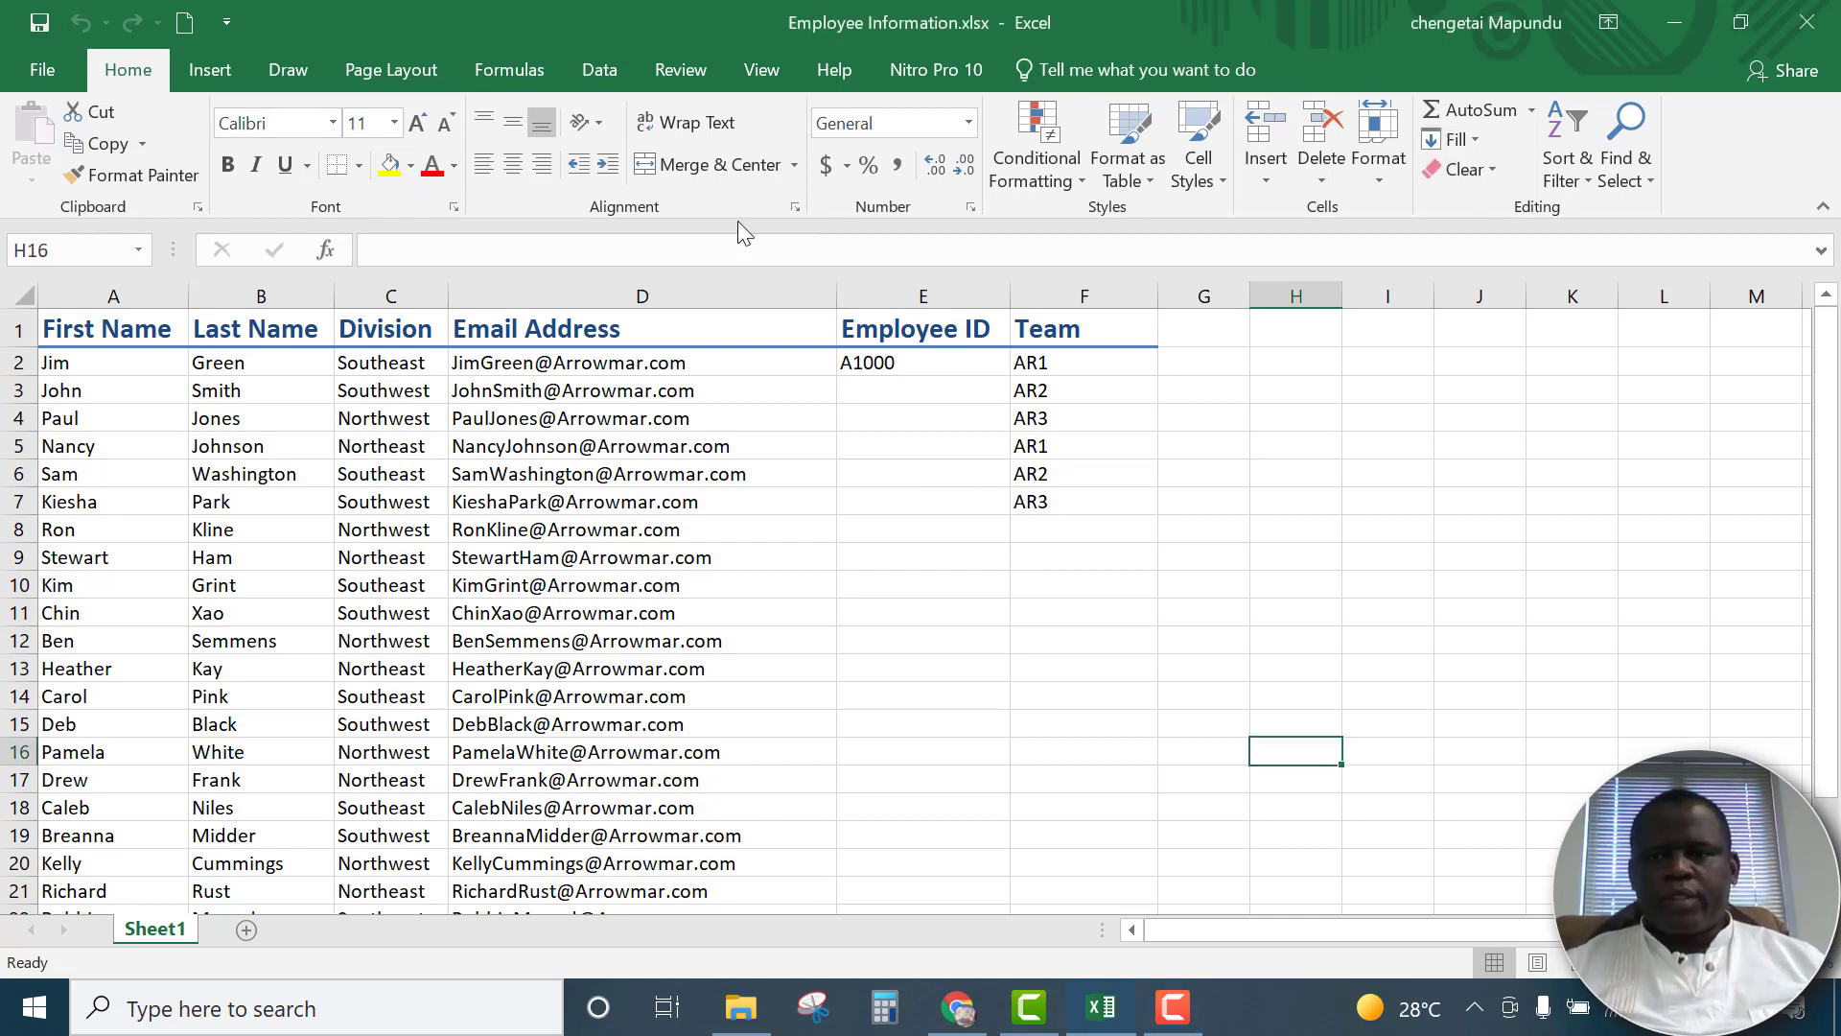
{"action": "left_click", "coordinate": [1473, 140]}
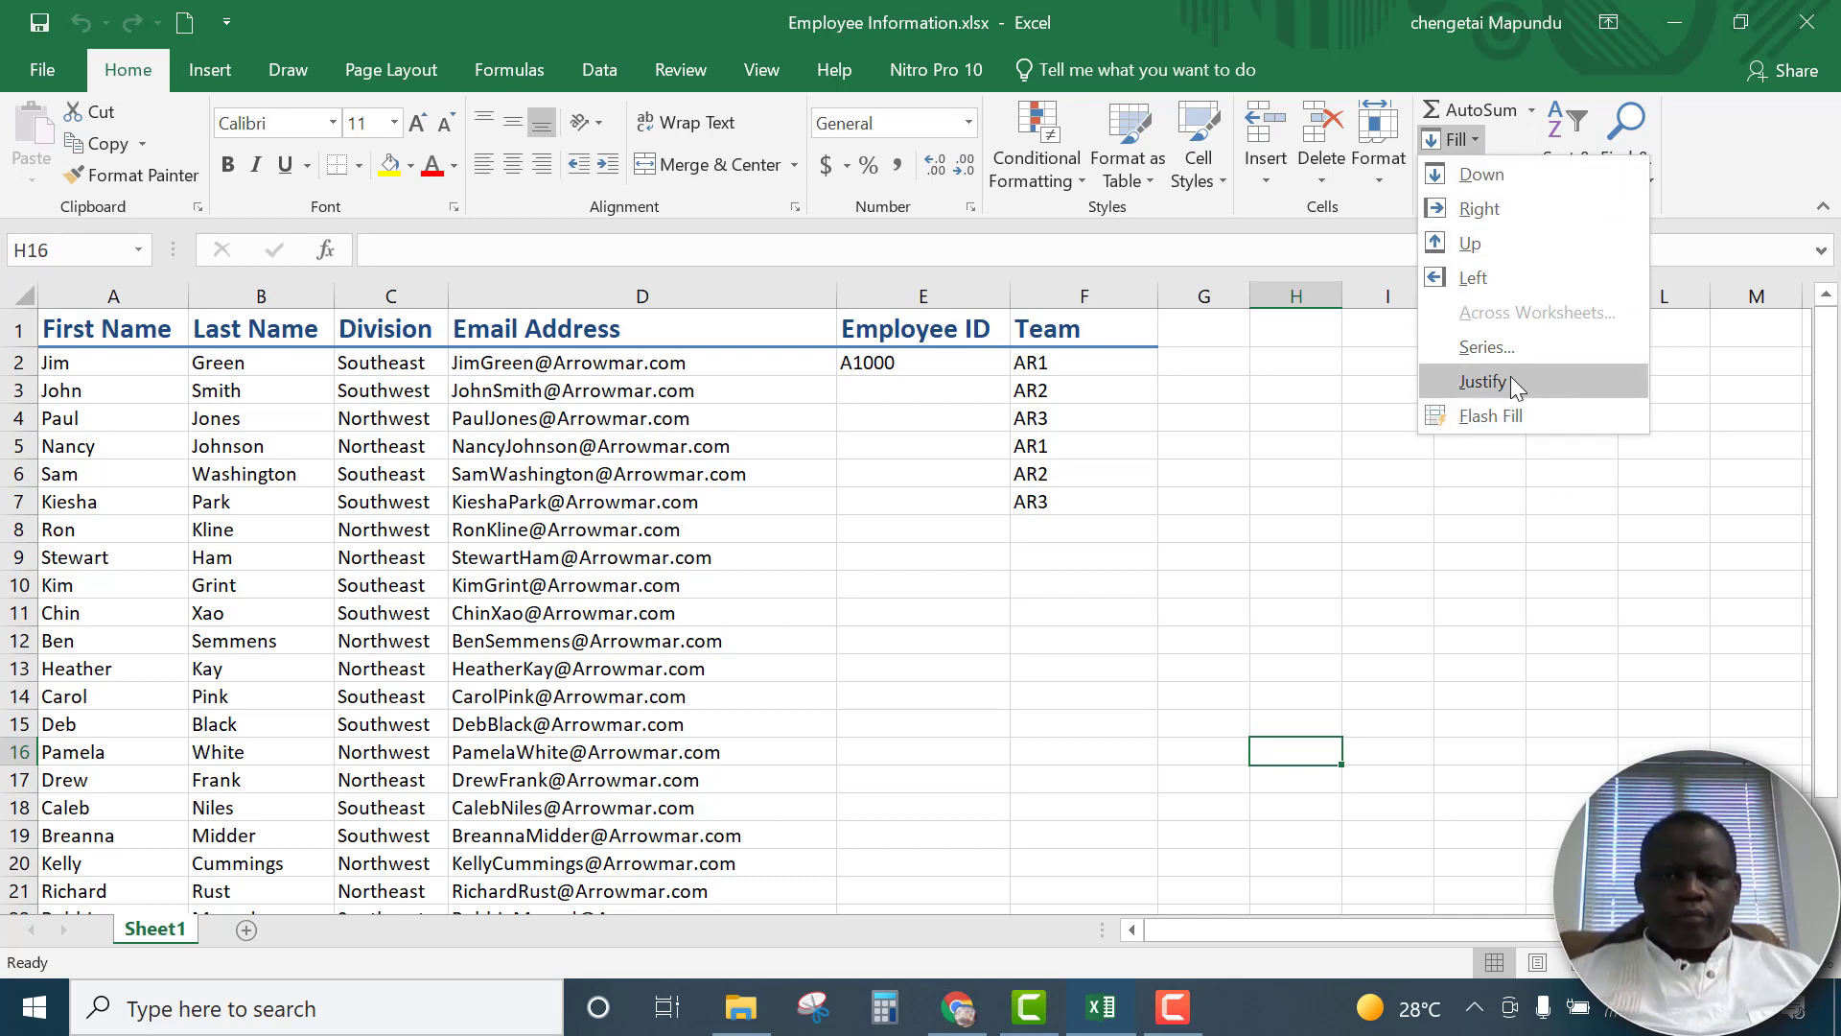
{"action": "left_click", "coordinate": [879, 411]}
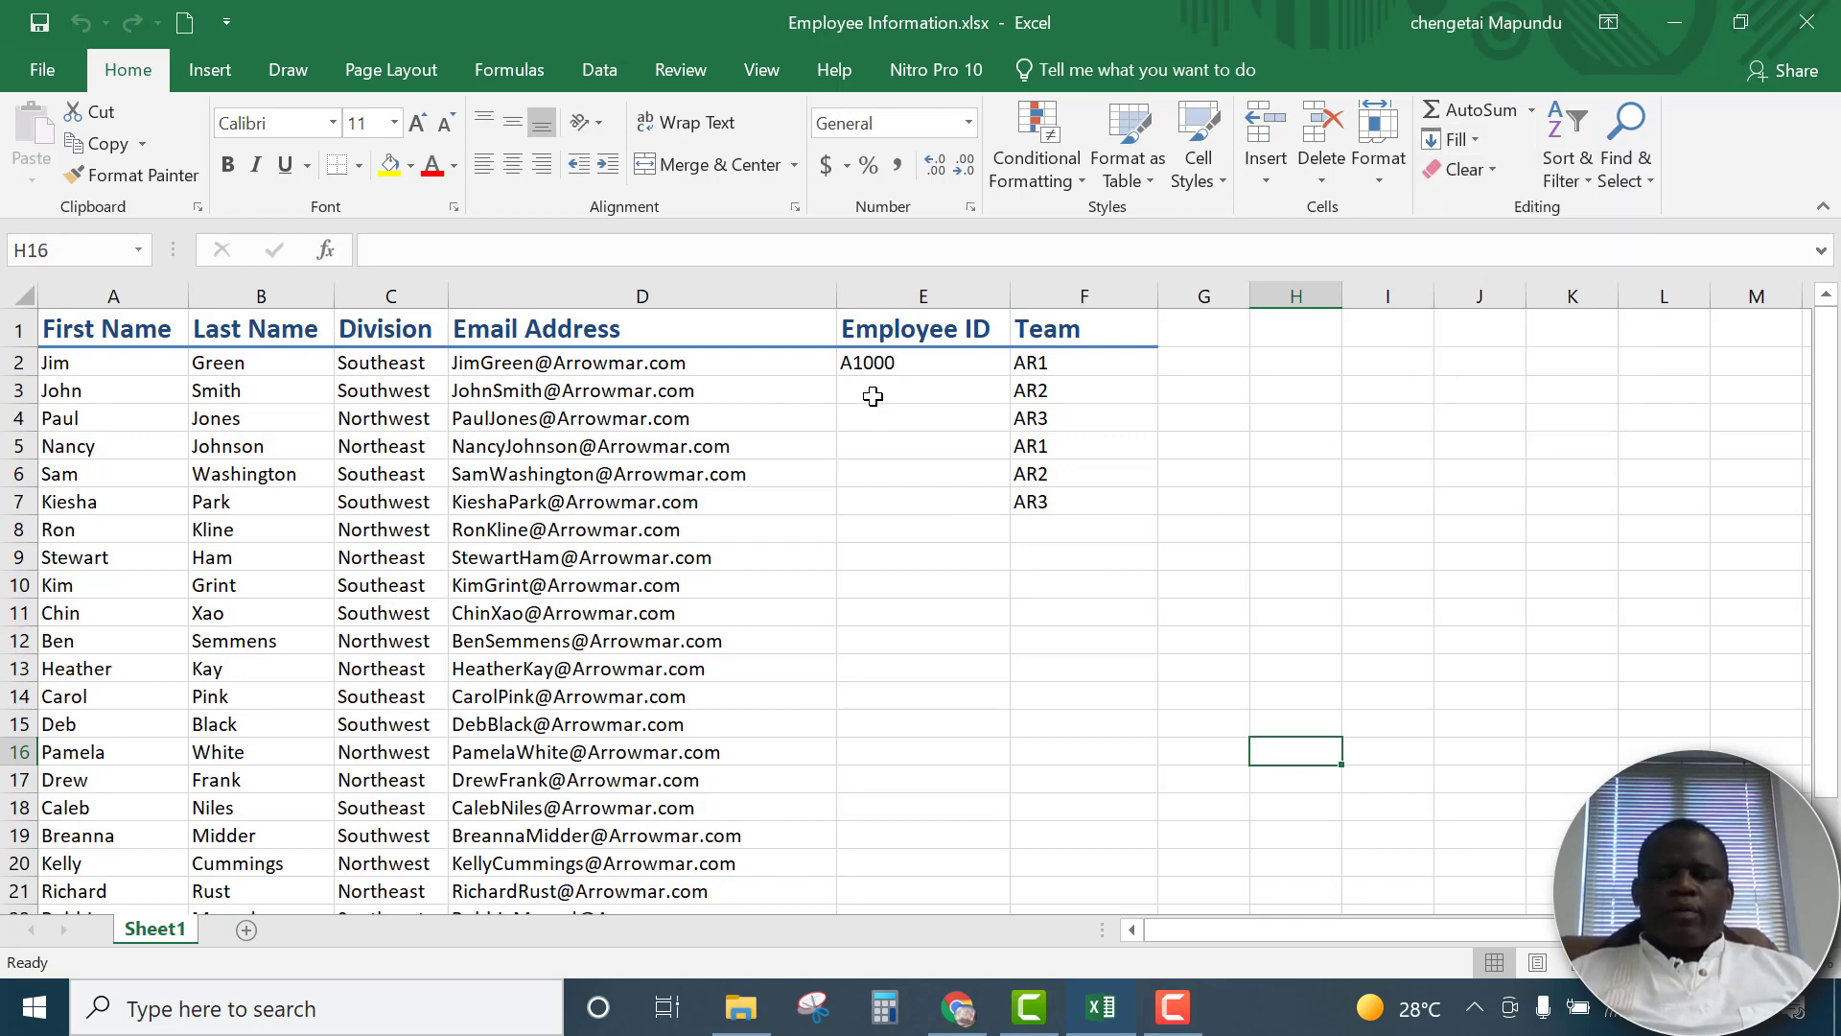
{"action": "left_click", "coordinate": [878, 391]}
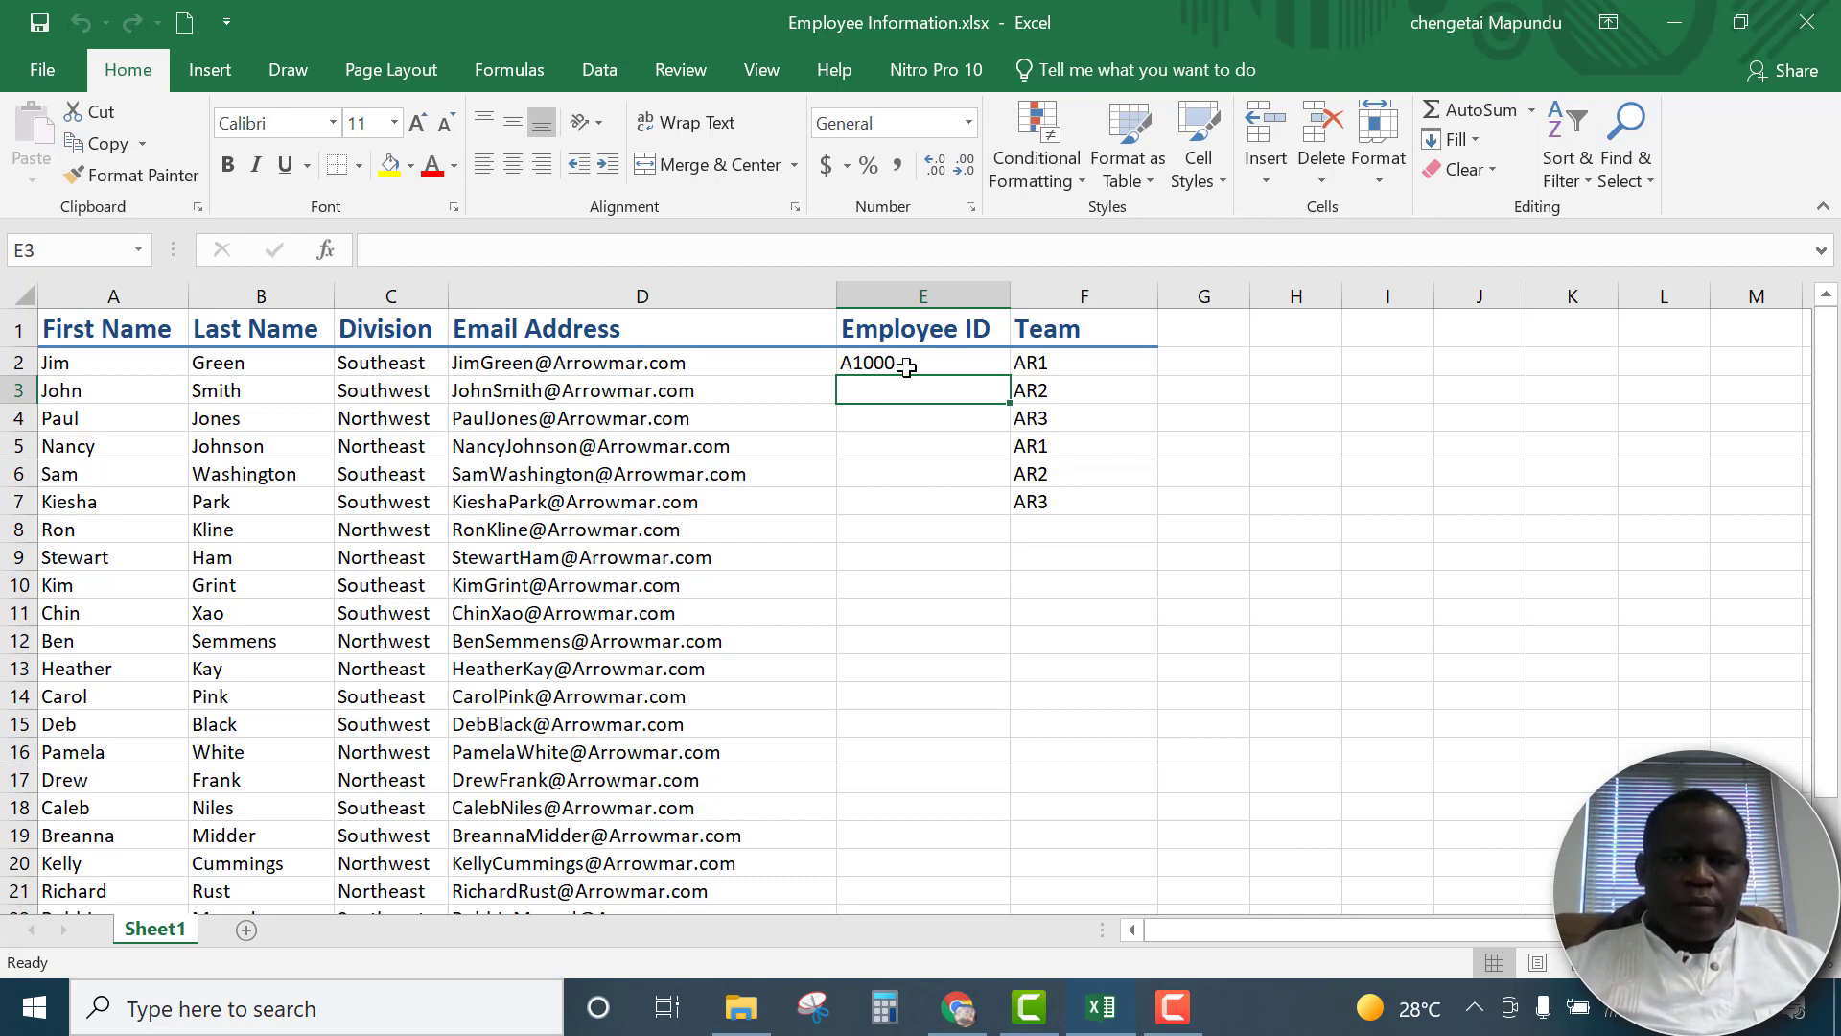
{"action": "left_click", "coordinate": [904, 367]}
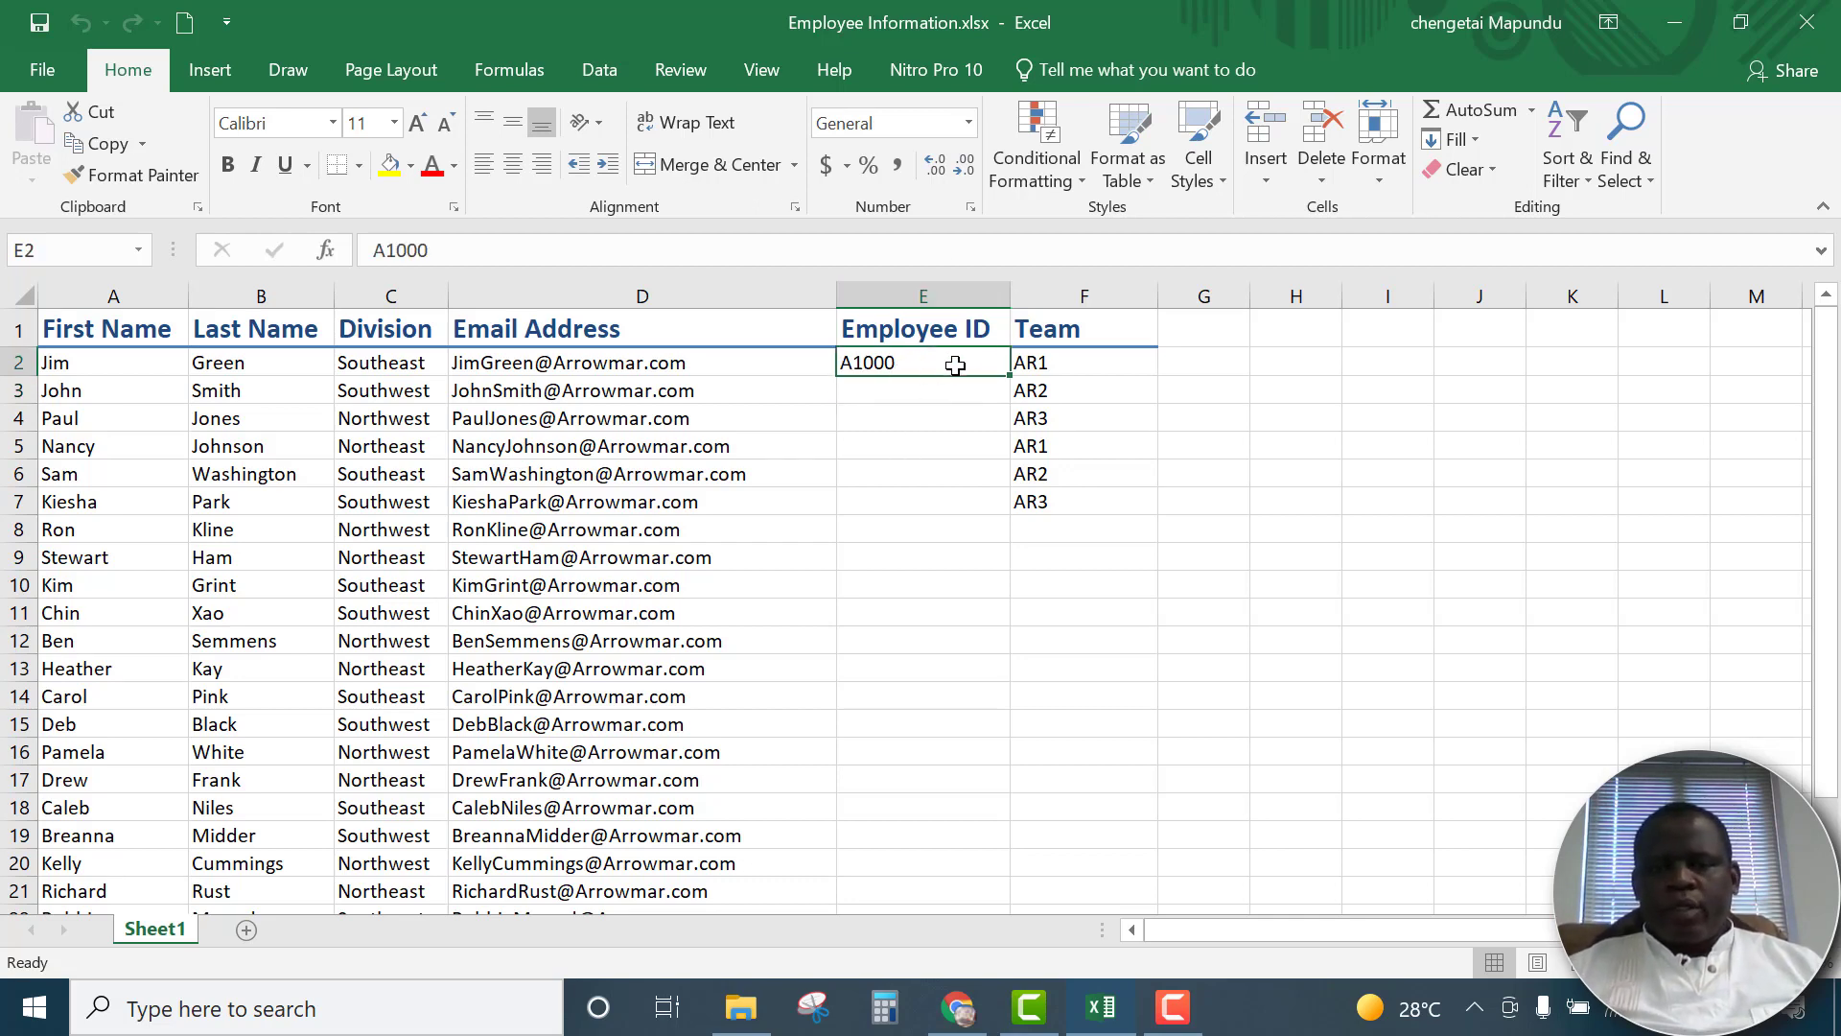
{"action": "mouse_move", "coordinate": [1011, 375]}
{"action": "left_mouse_down"}
{"action": "mouse_move", "coordinate": [1011, 409]}
{"action": "mouse_move", "coordinate": [1011, 370]}
{"action": "left_mouse_up"}
{"action": "left_click", "coordinate": [906, 418]}
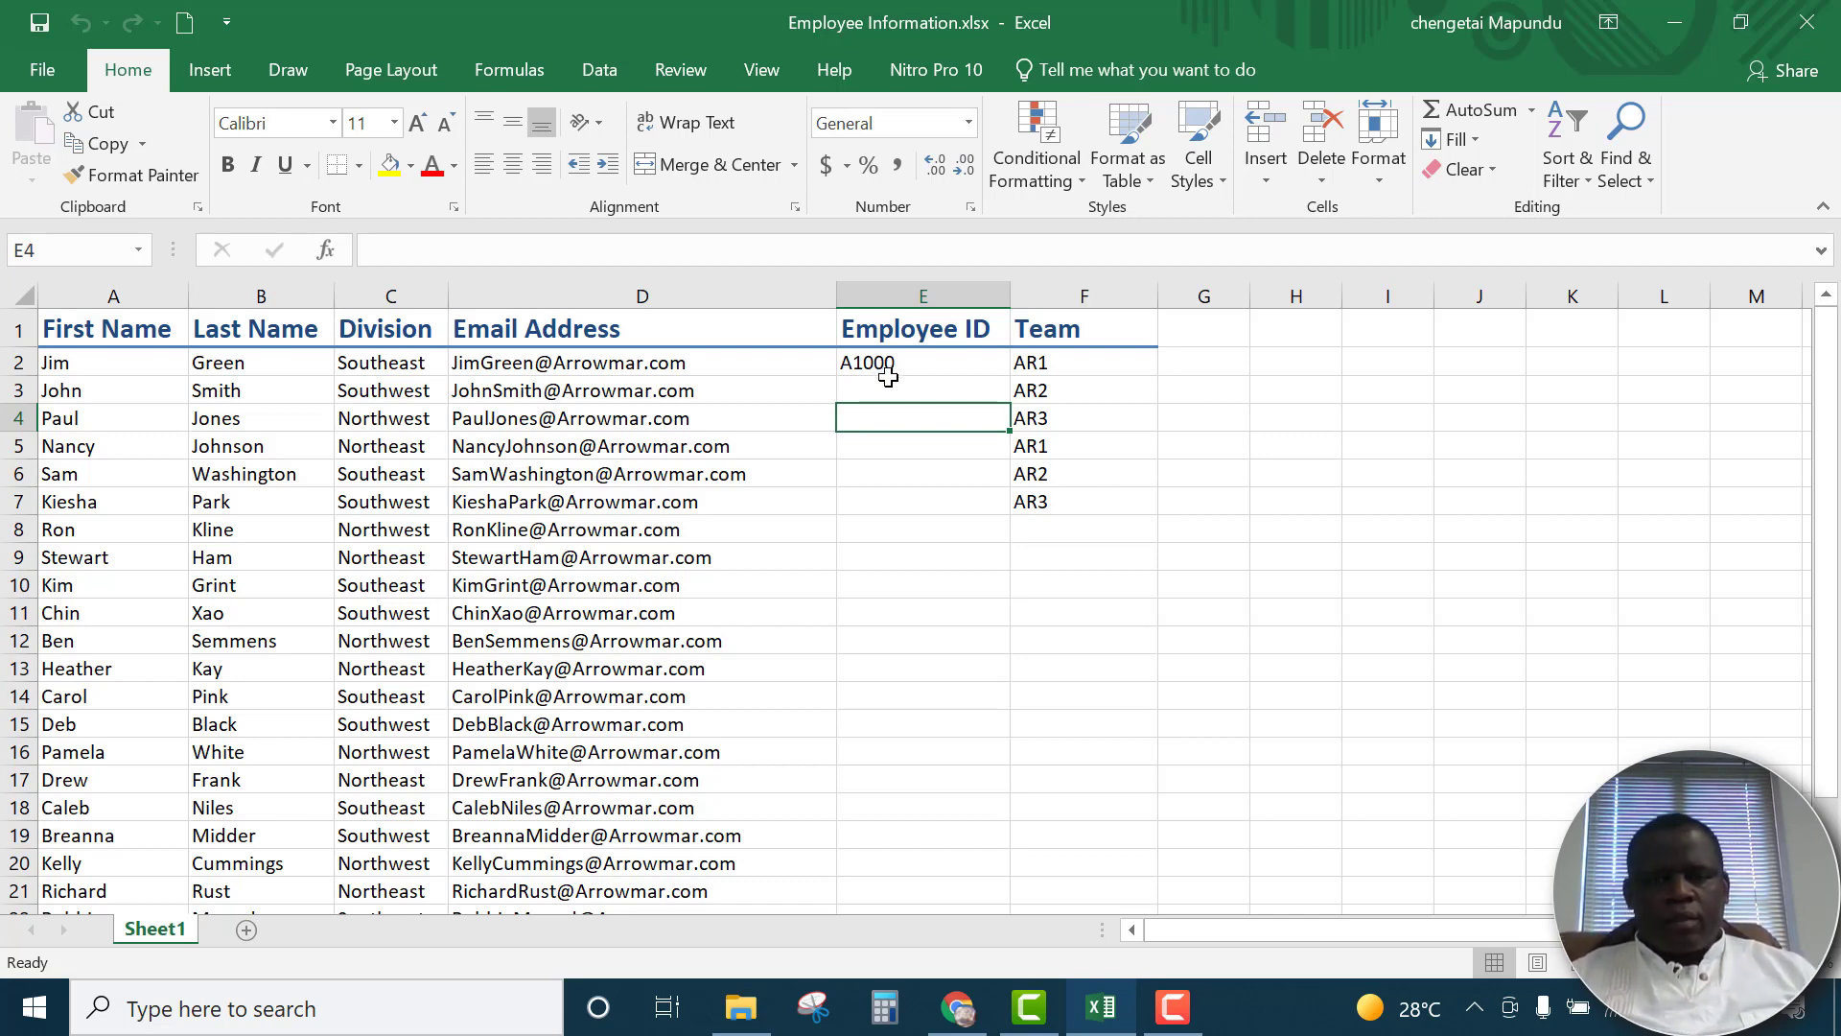
Enter the next two consecutive employee IDs in cells E3 and E4 of the Employee ID column
{"action": "left_click", "coordinate": [888, 382]}
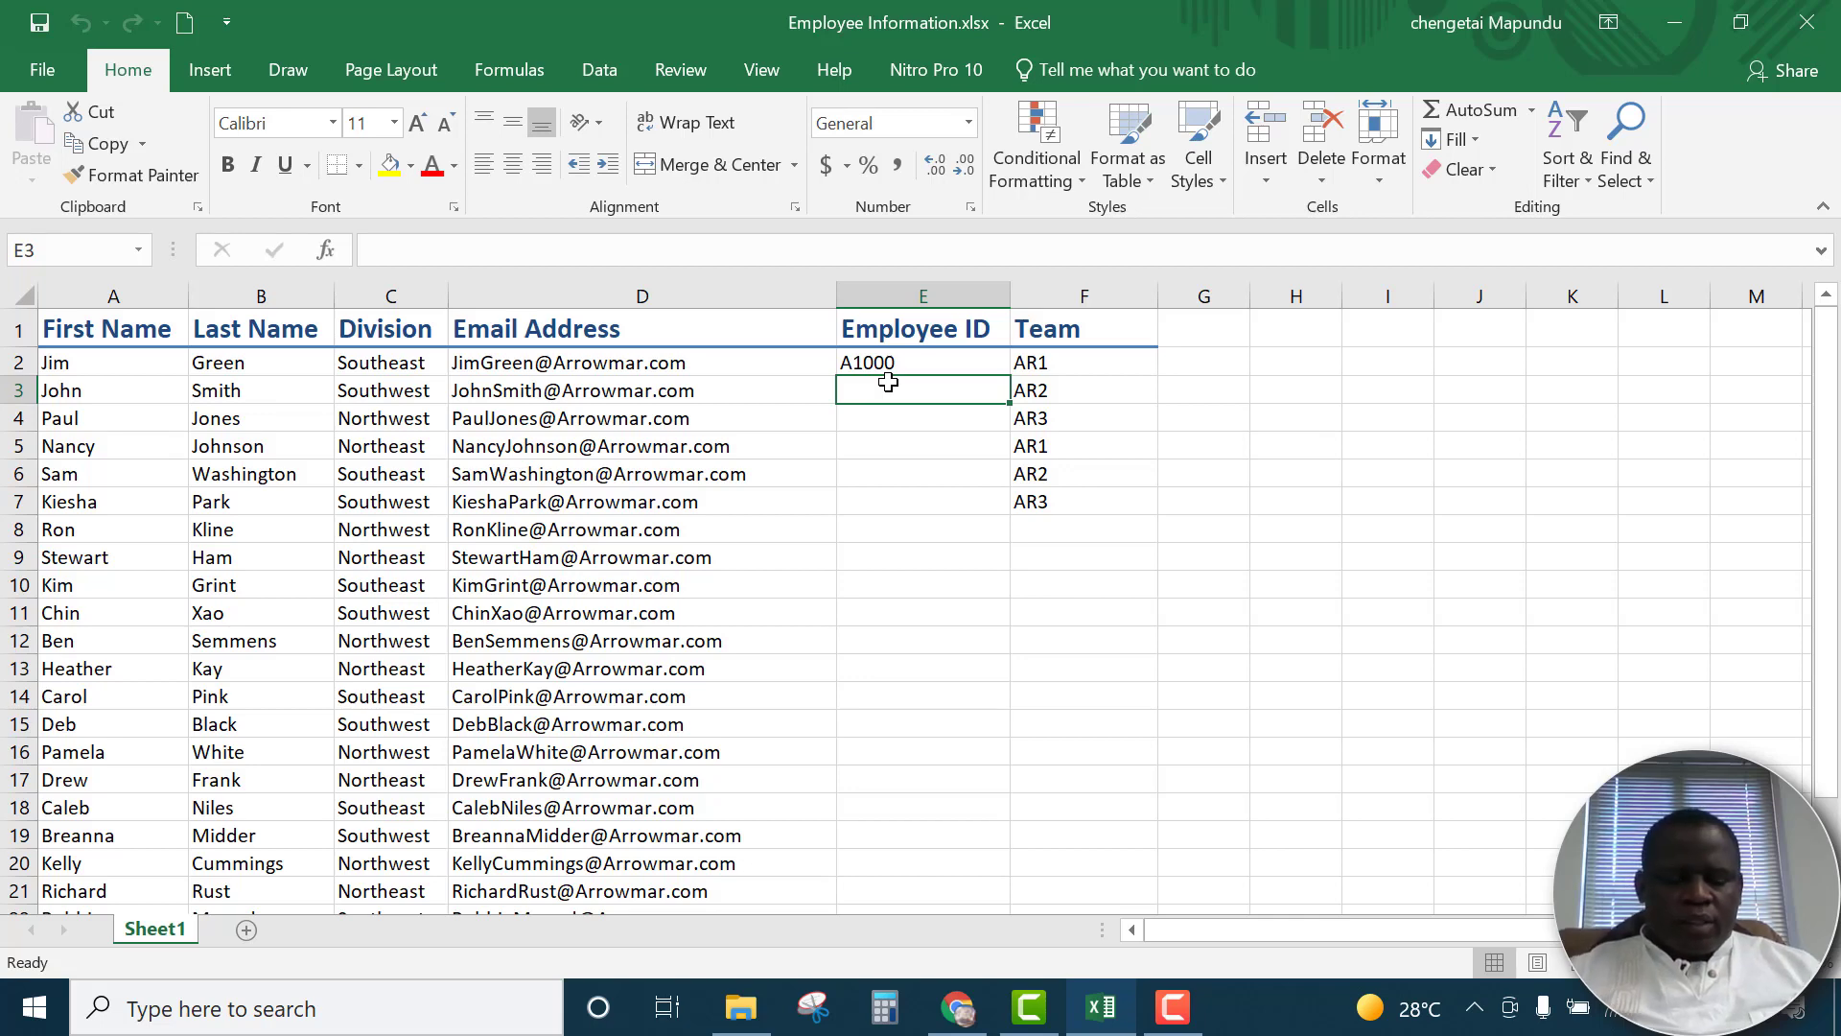
{"action": "type", "text": "A"}
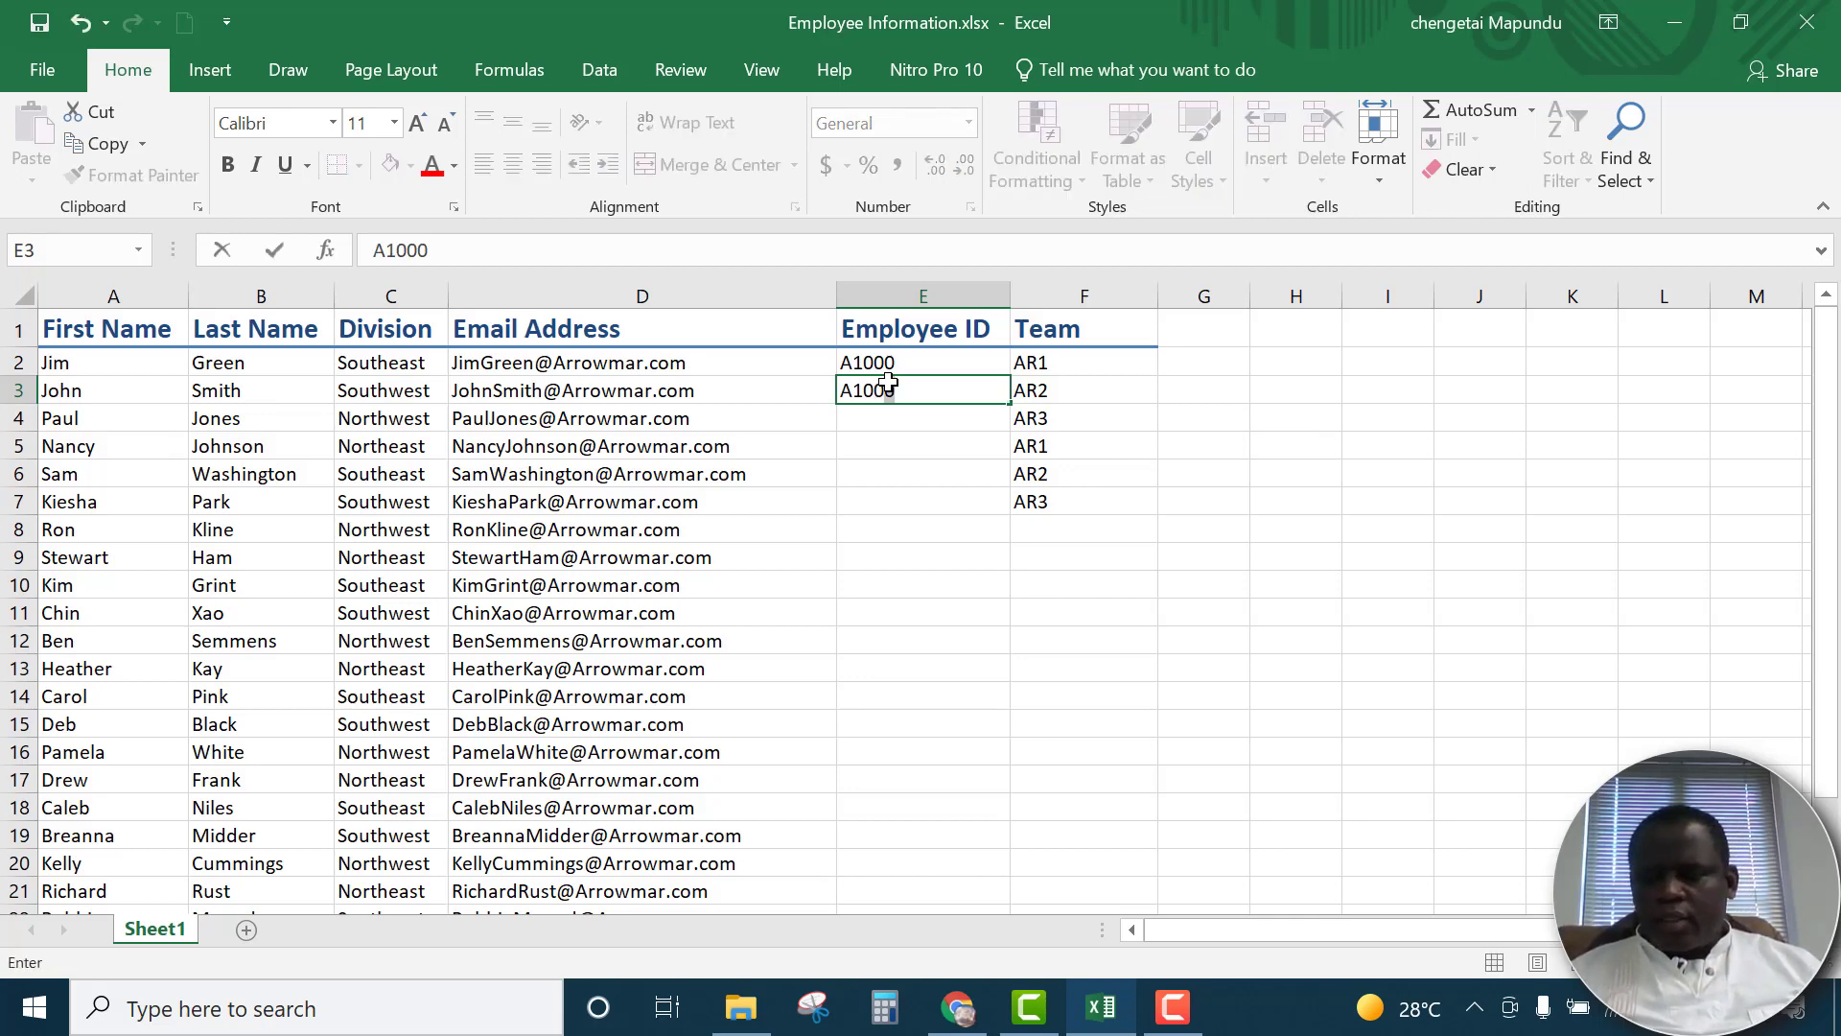
{"action": "type", "text": "1001"}
{"action": "key", "text": "Return"}
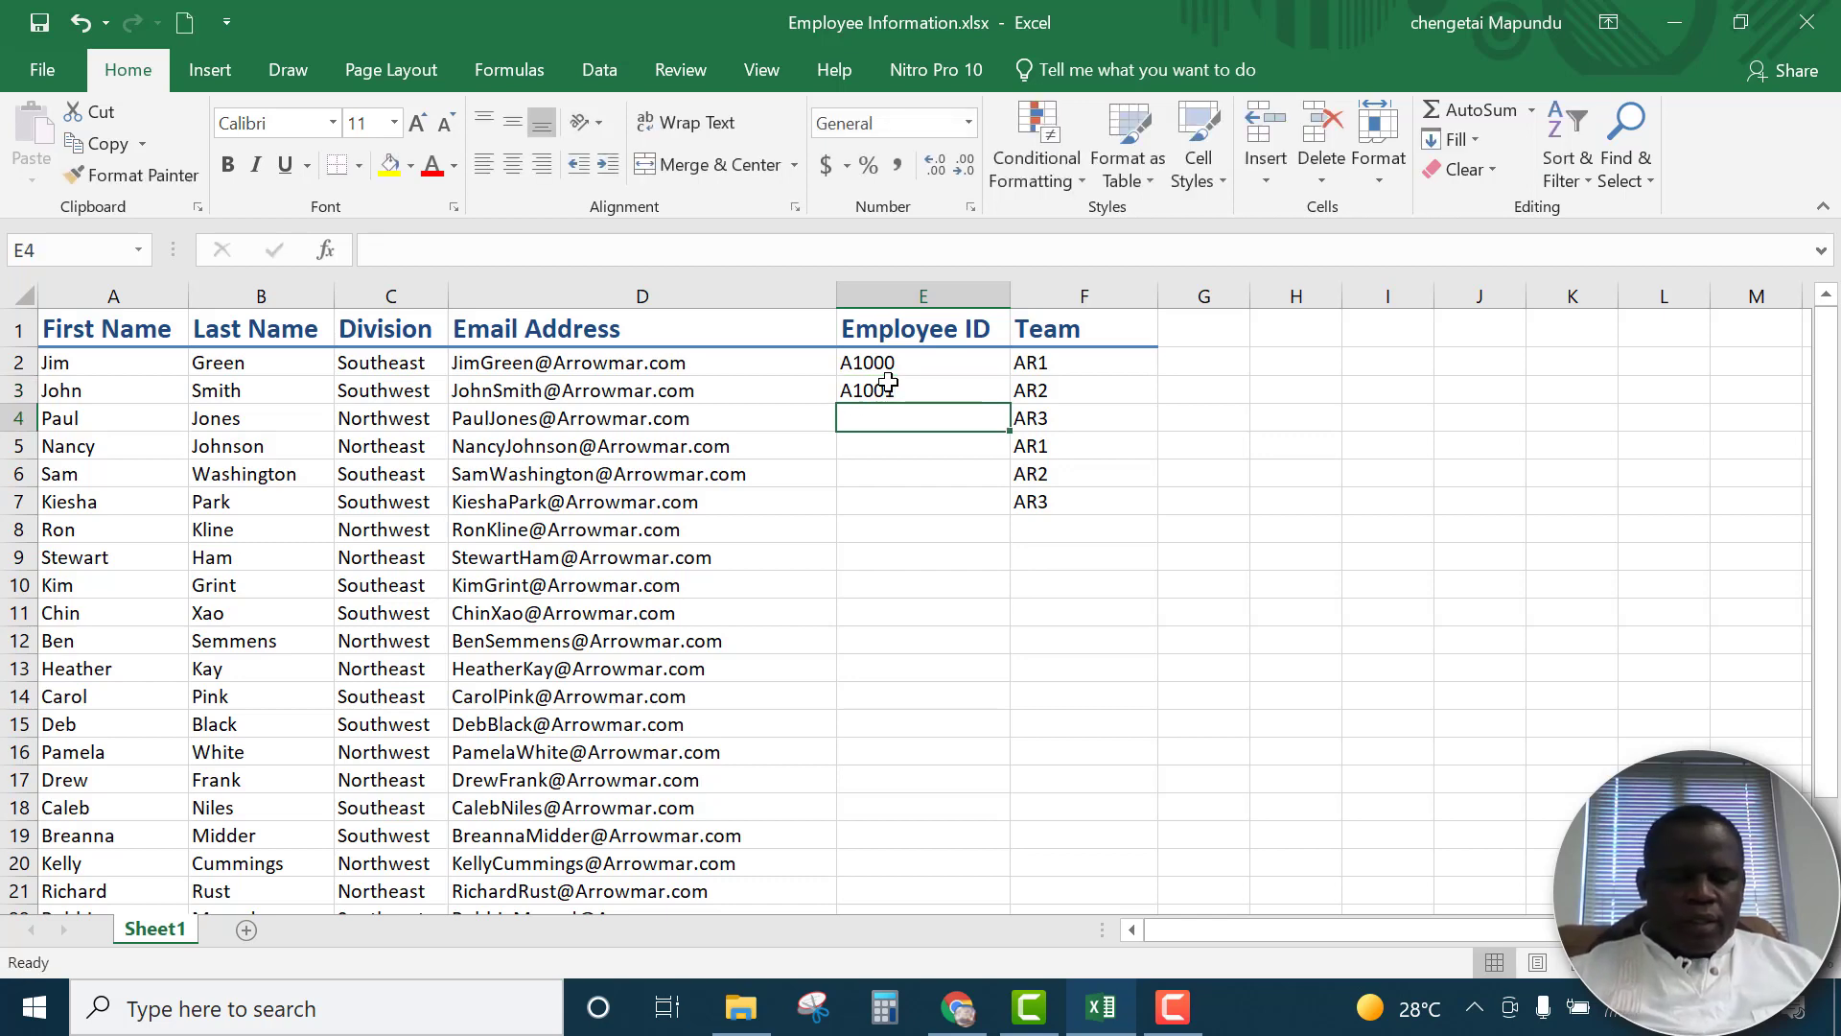
{"action": "type", "text": "A10"}
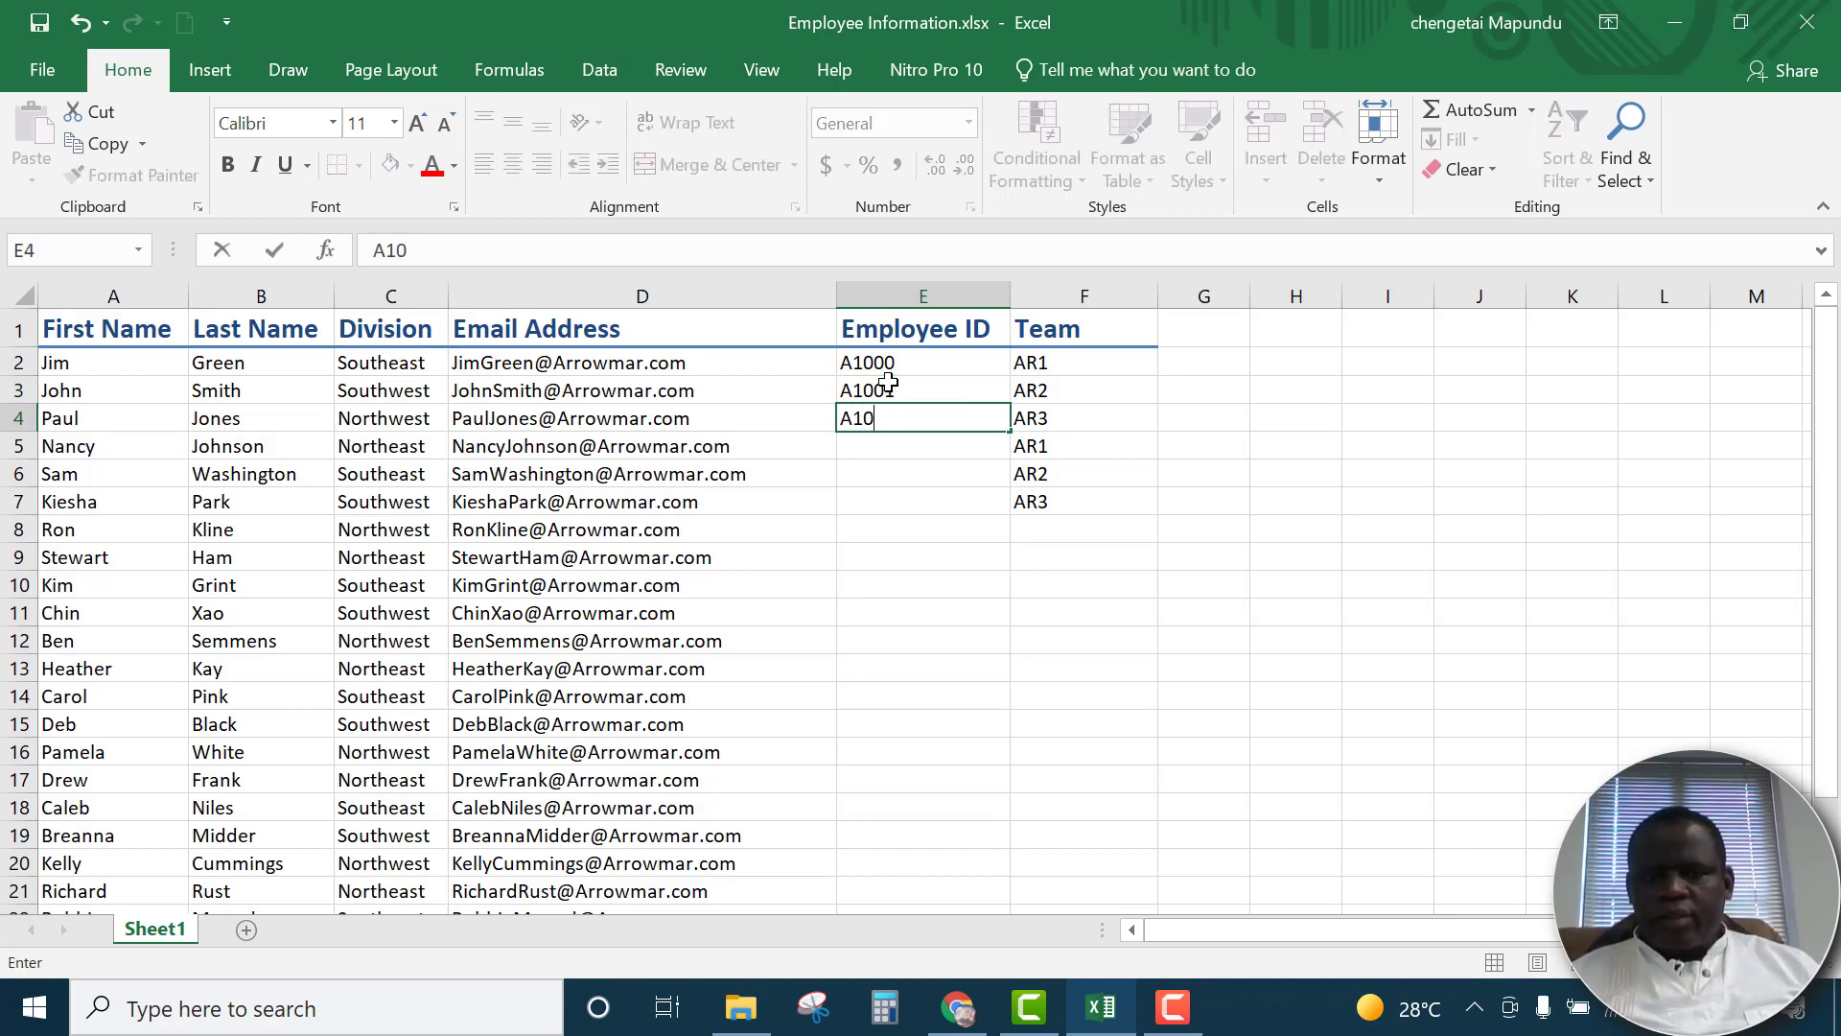
{"action": "type", "text": "02"}
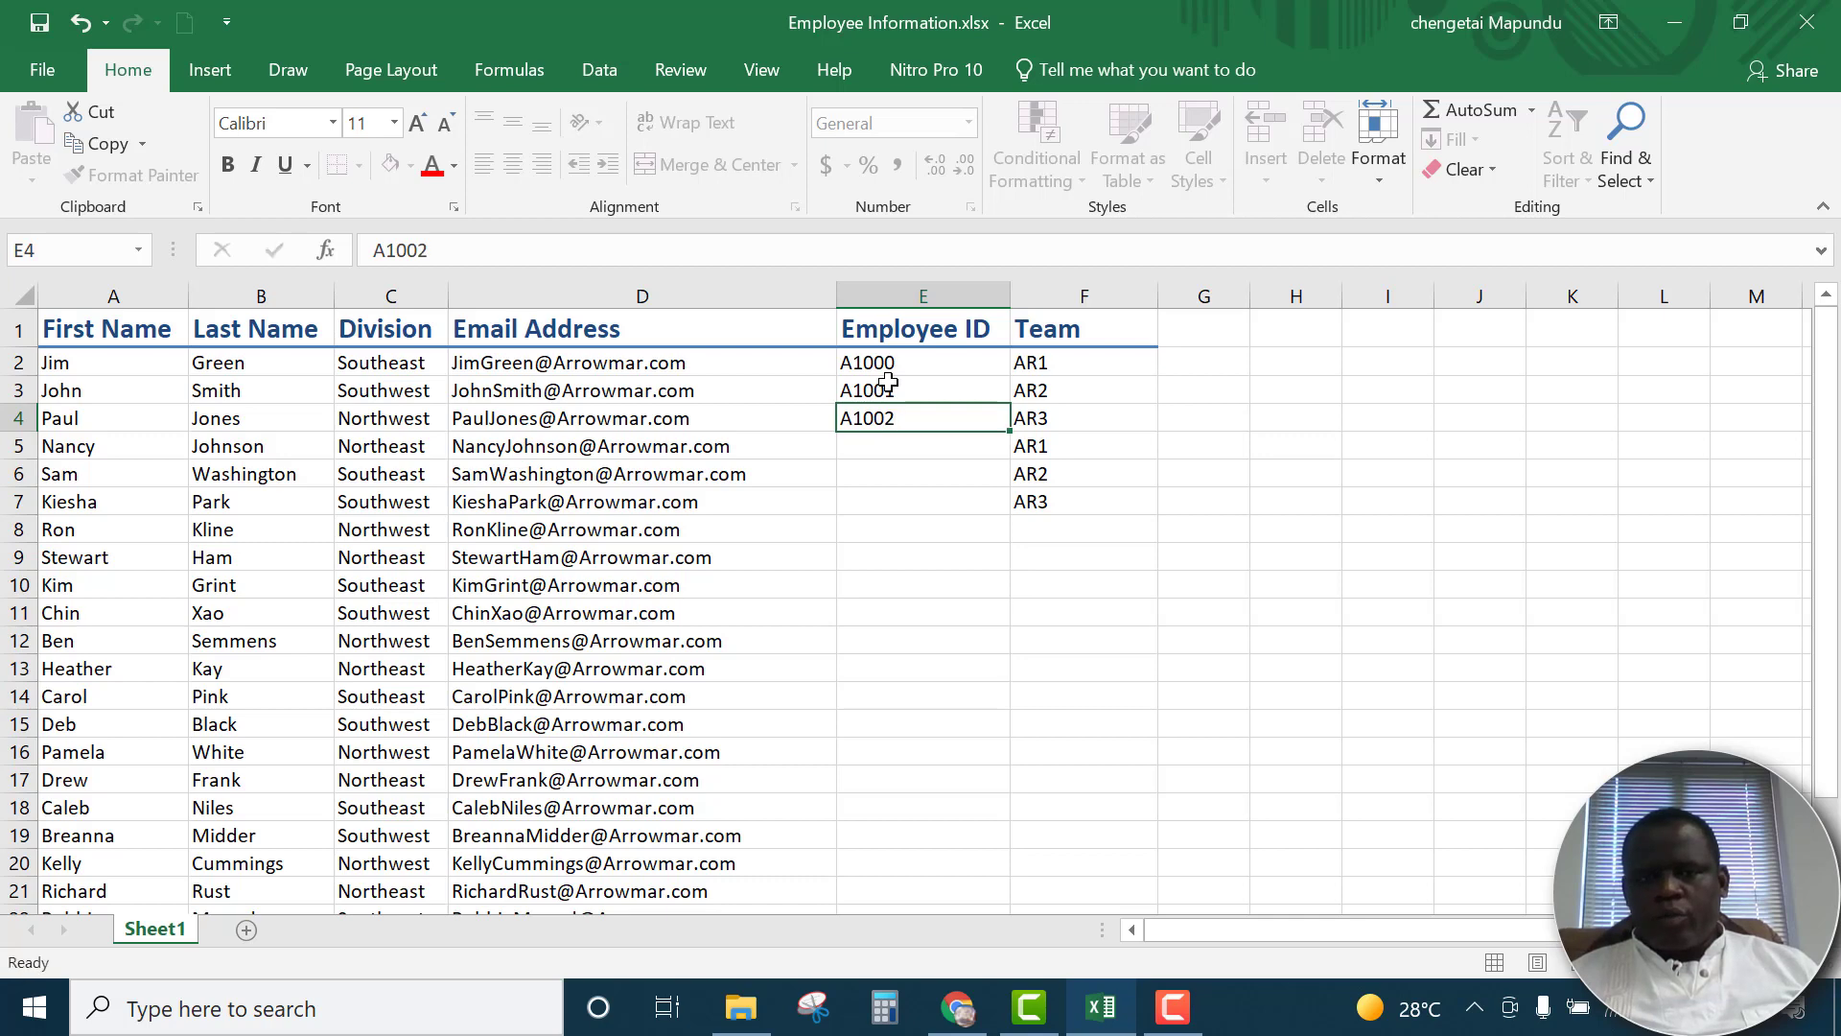
{"action": "key", "text": "Return"}
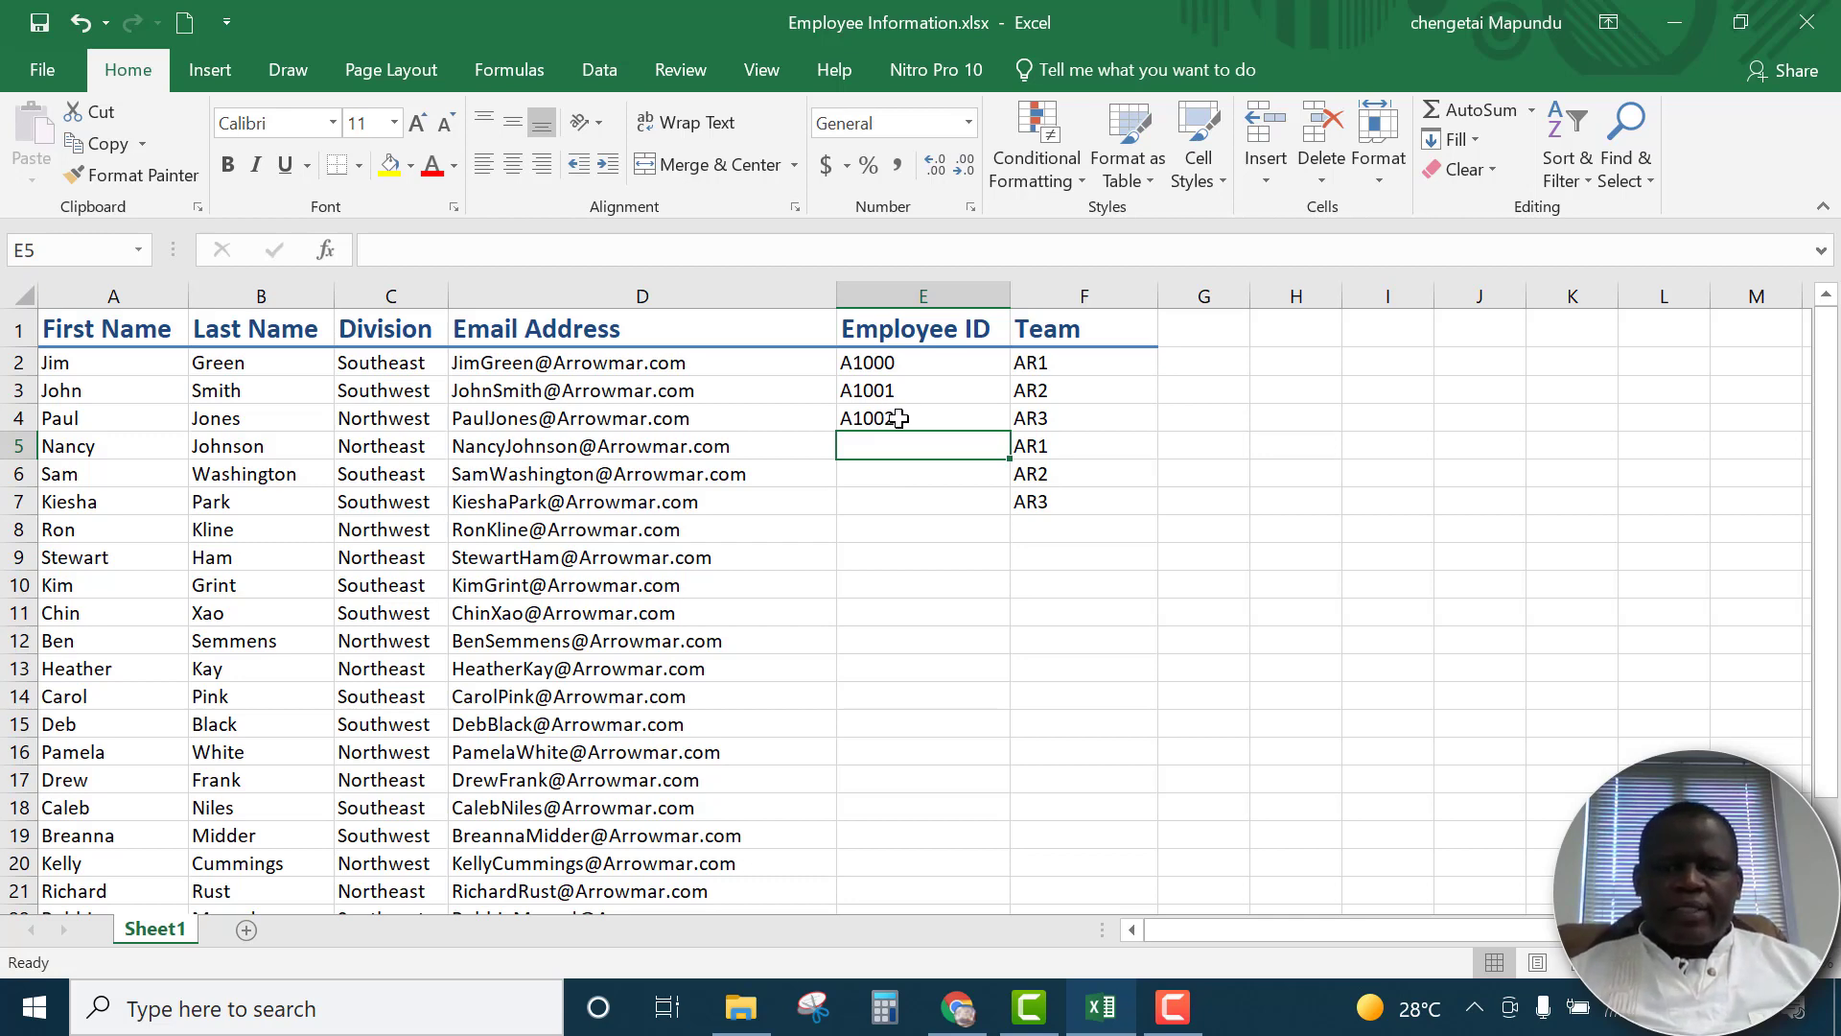
Clear the employee IDs from cells E3 and E4
{"action": "left_click_drag", "start_coordinate": [899, 389], "coordinate": [899, 420]}
{"action": "key", "text": "Delete"}
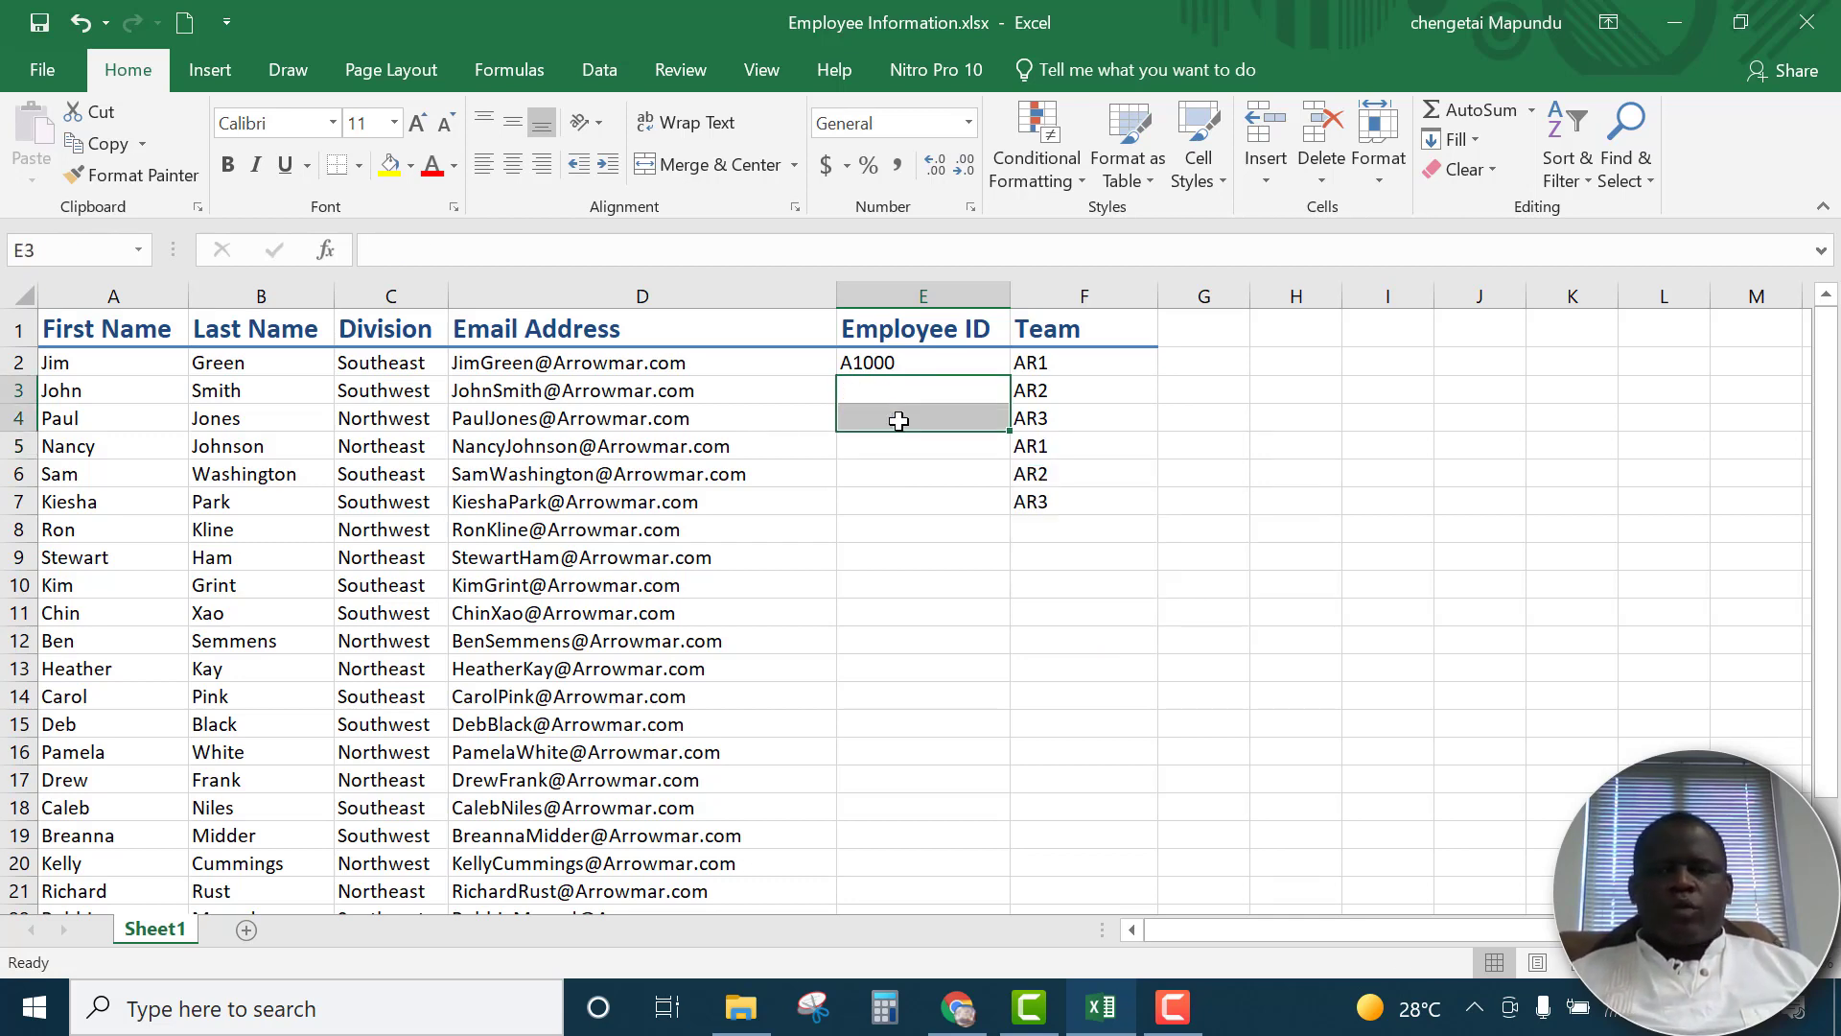
{"action": "left_click", "coordinate": [929, 606]}
Extend the employee ID series from cell E2 down through E22 with the fill handle, and undo the fill
{"action": "left_click", "coordinate": [916, 363]}
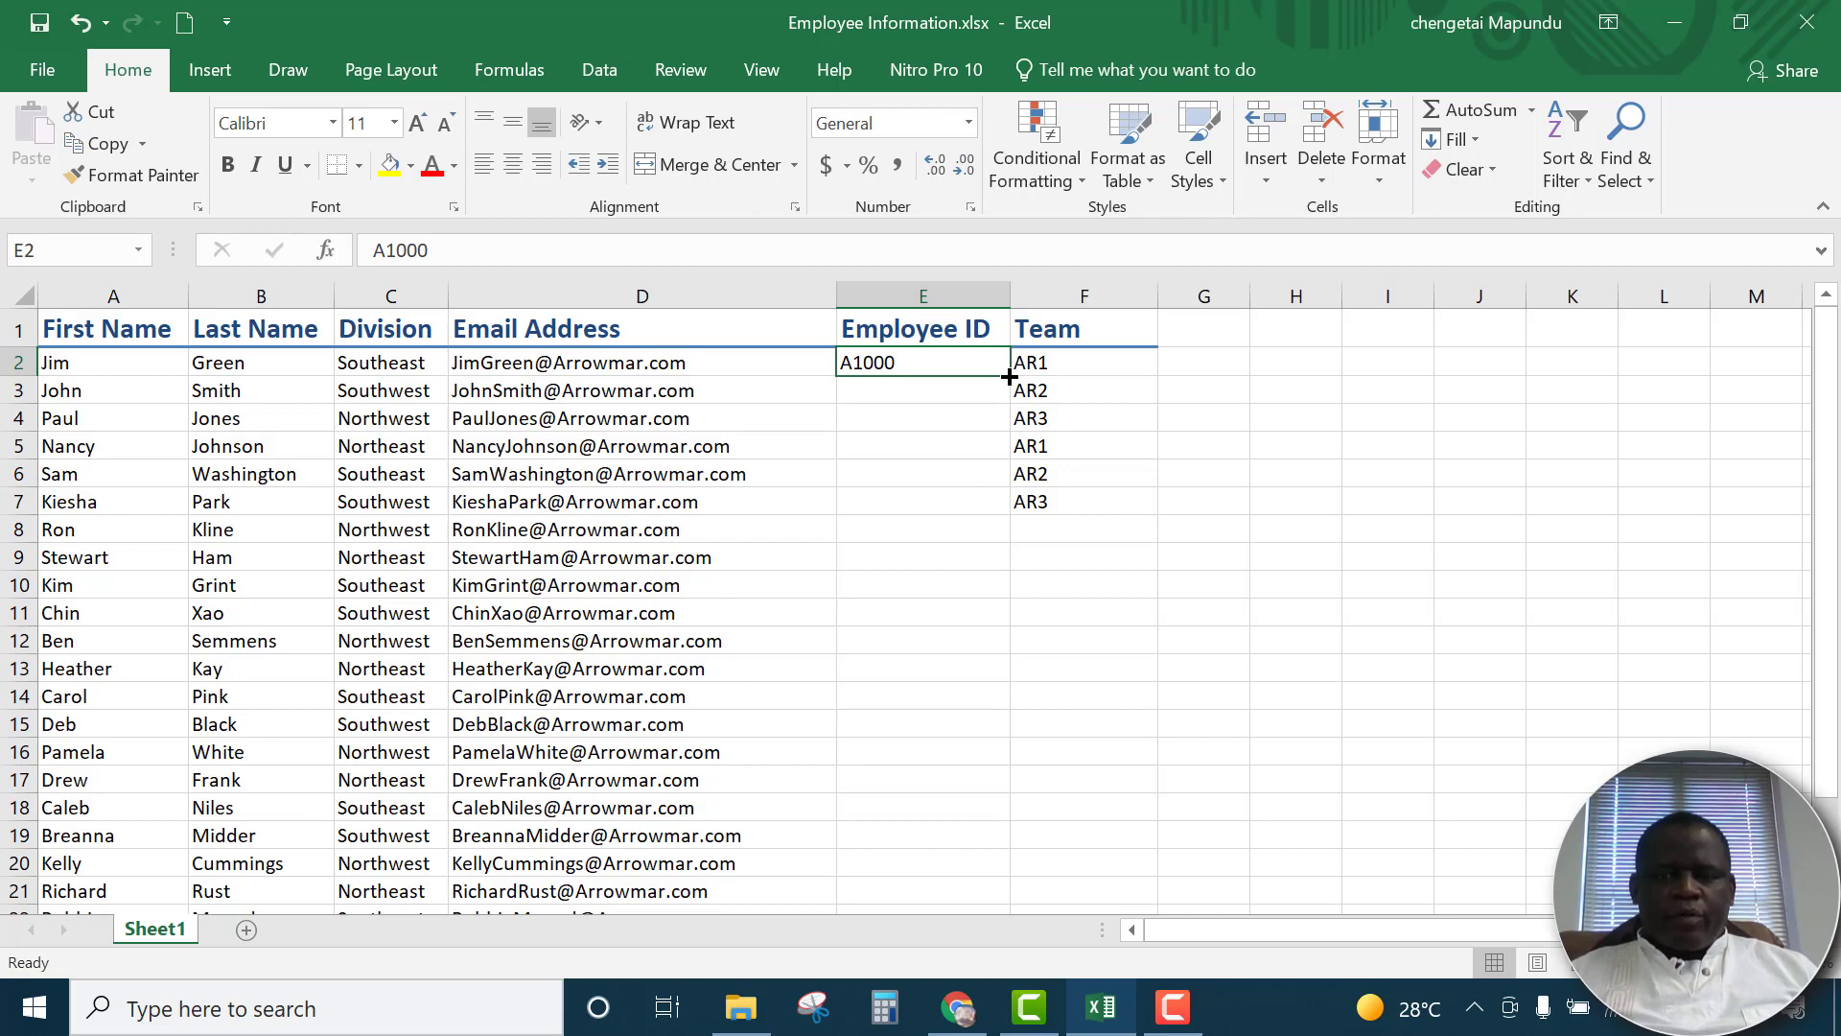
{"action": "left_click_drag", "start_coordinate": [1009, 376], "coordinate": [970, 825]}
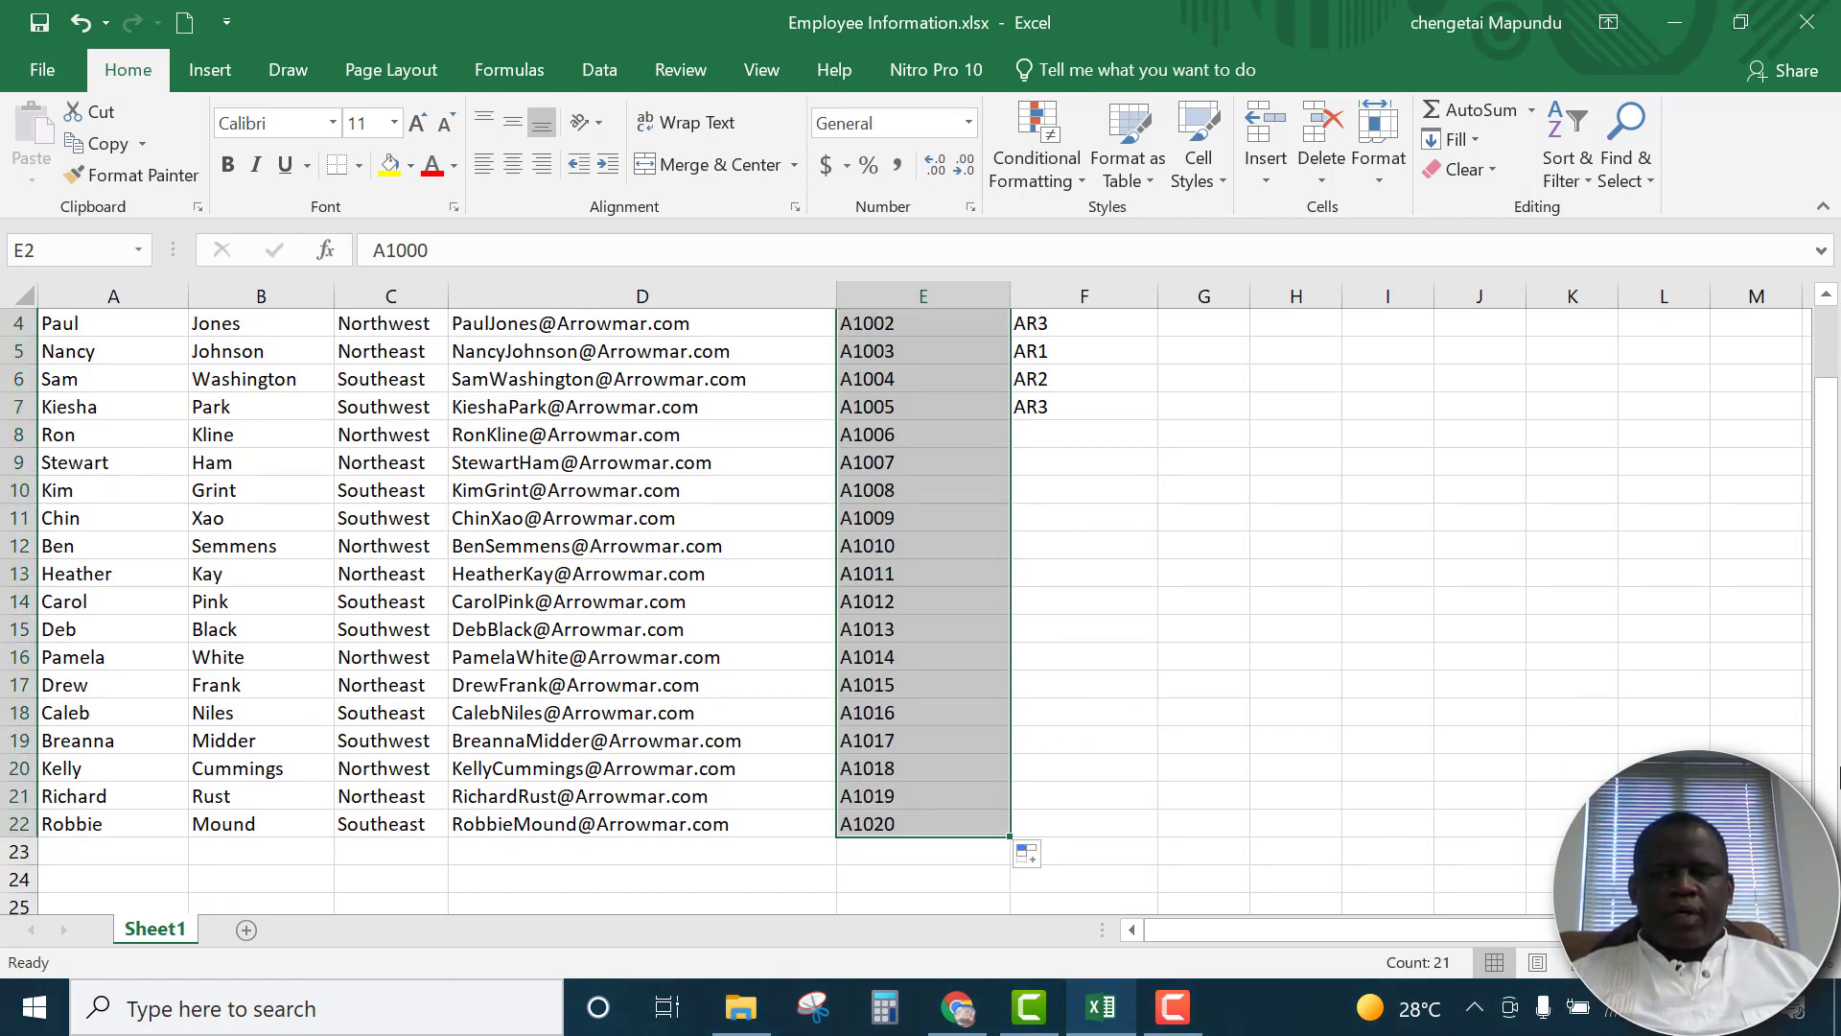
{"action": "scroll", "coordinate": [923, 610], "scroll_direction": "up", "scroll_amount": 1}
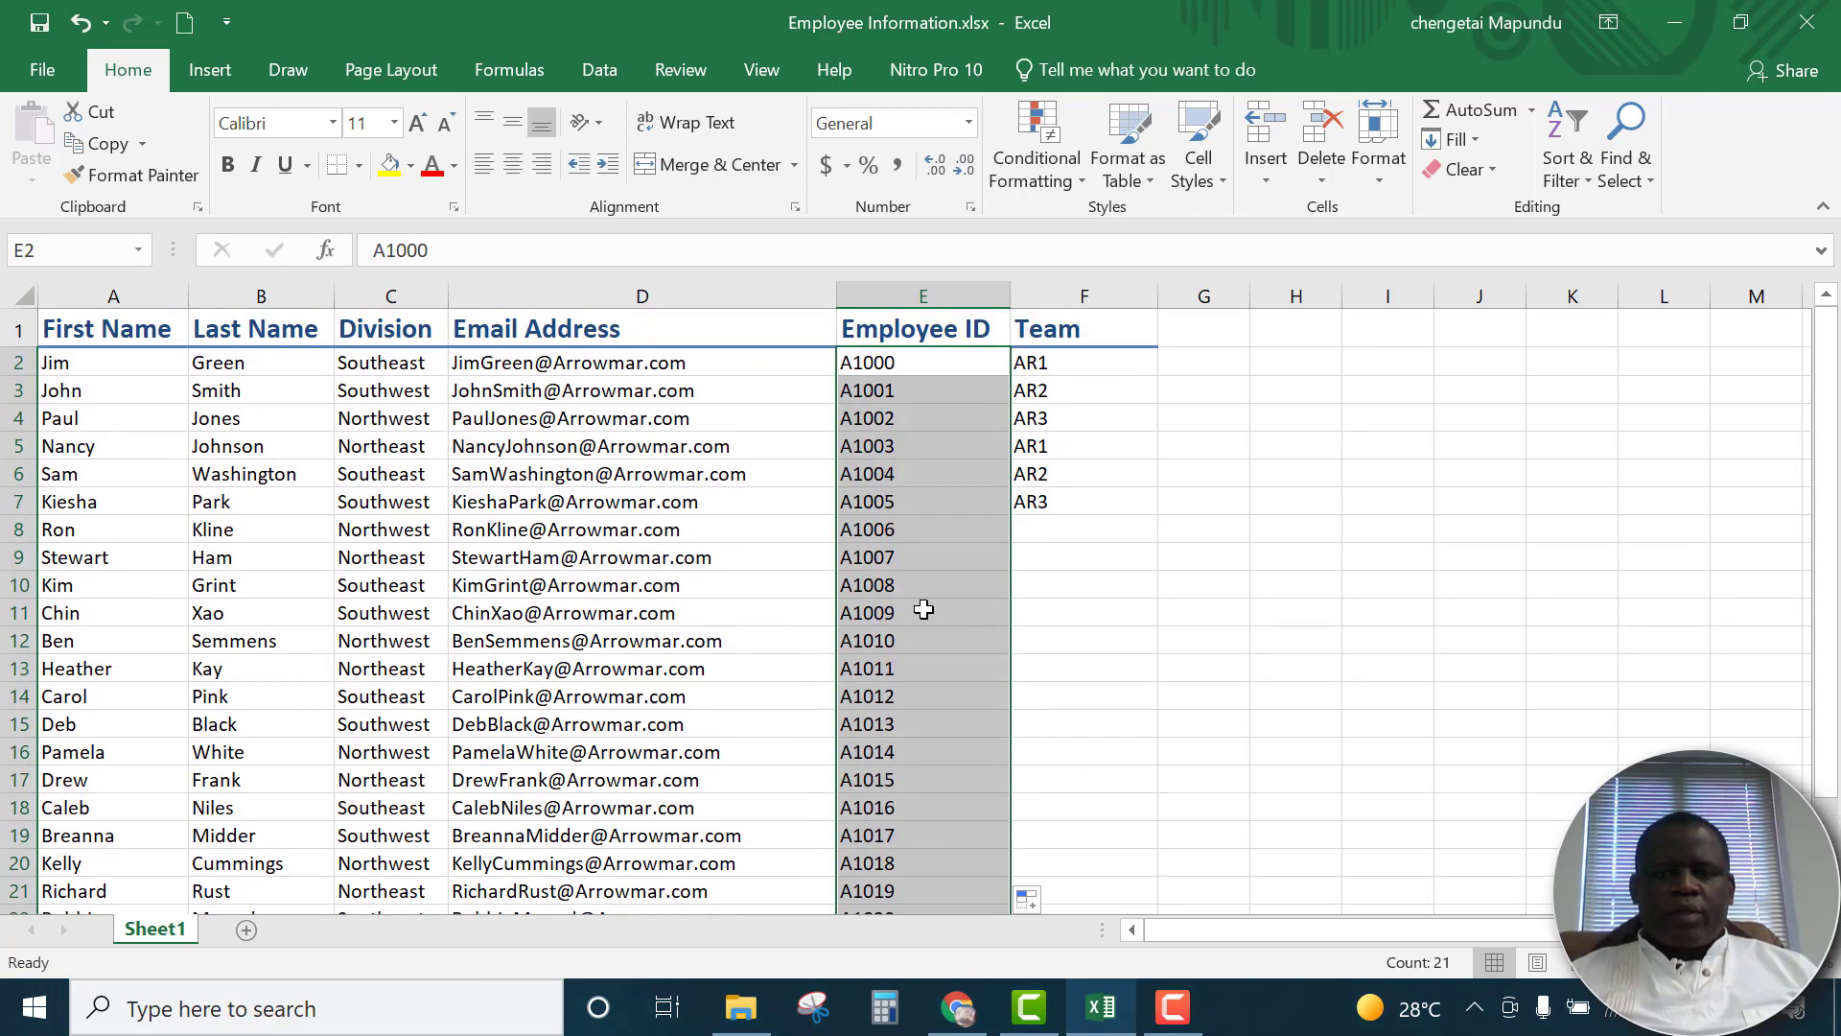
{"action": "left_click", "coordinate": [923, 472]}
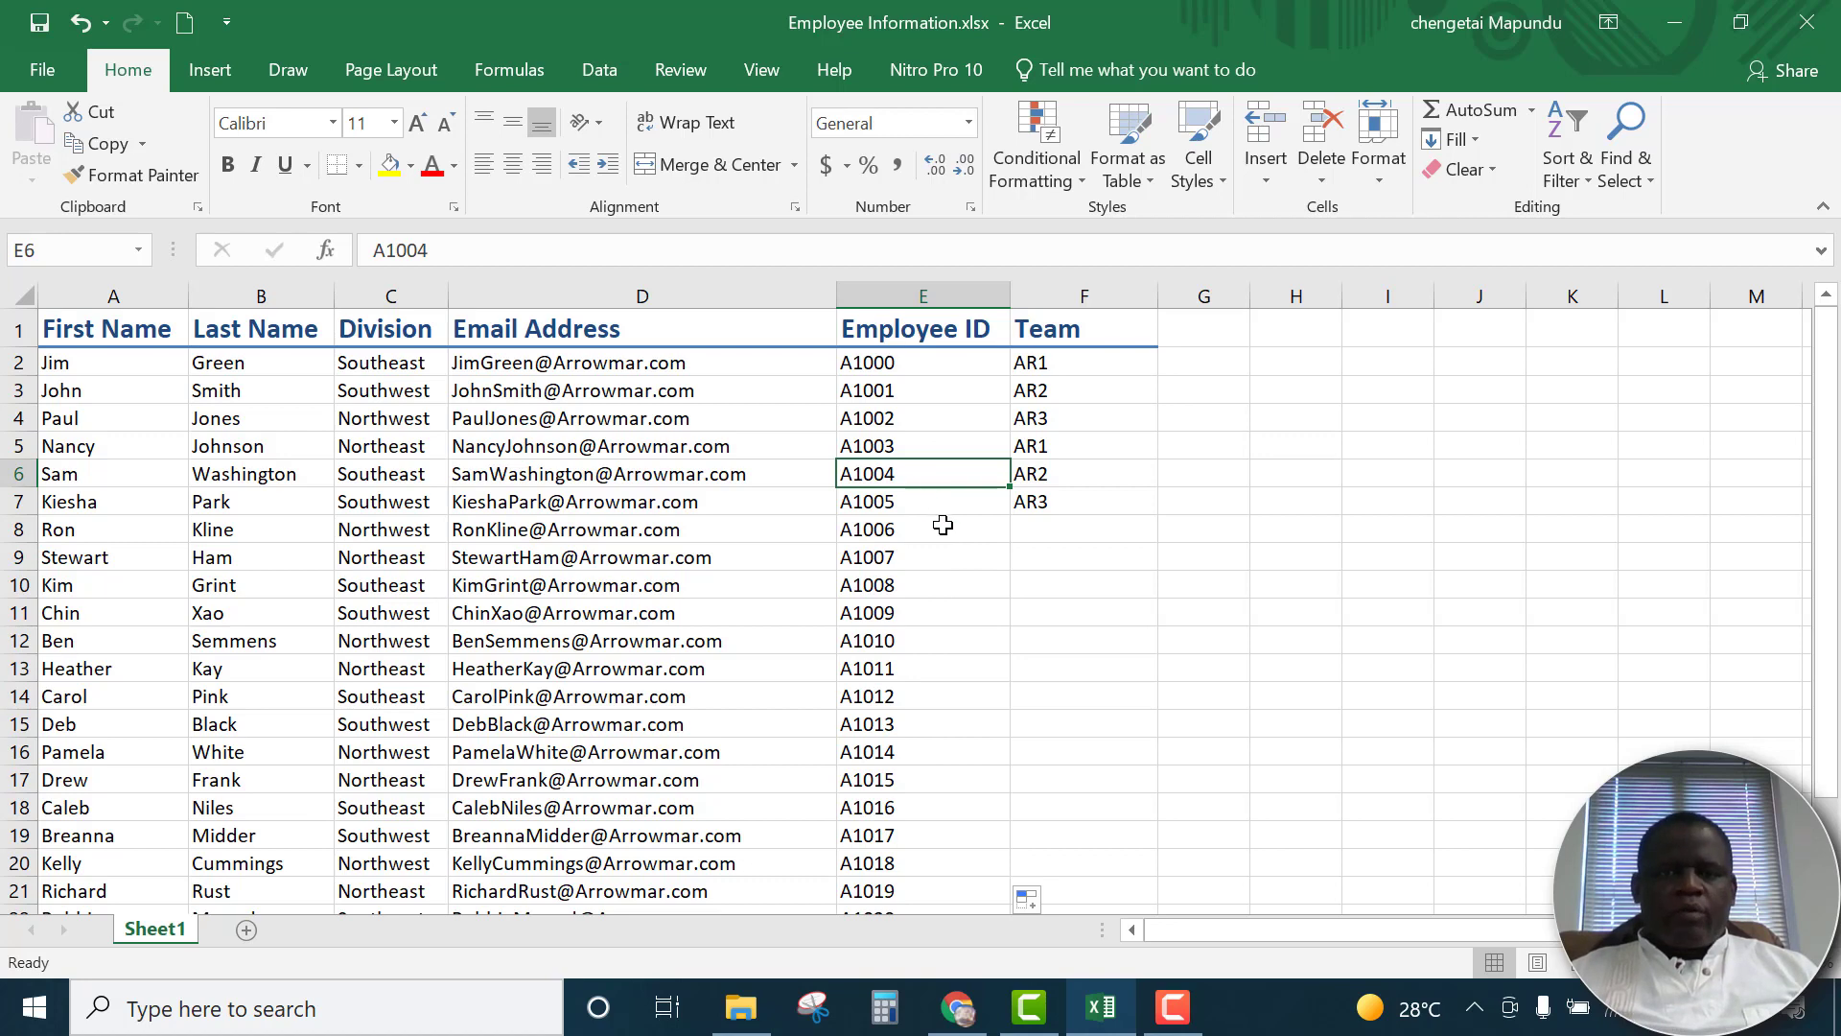
{"action": "left_click", "coordinate": [81, 22]}
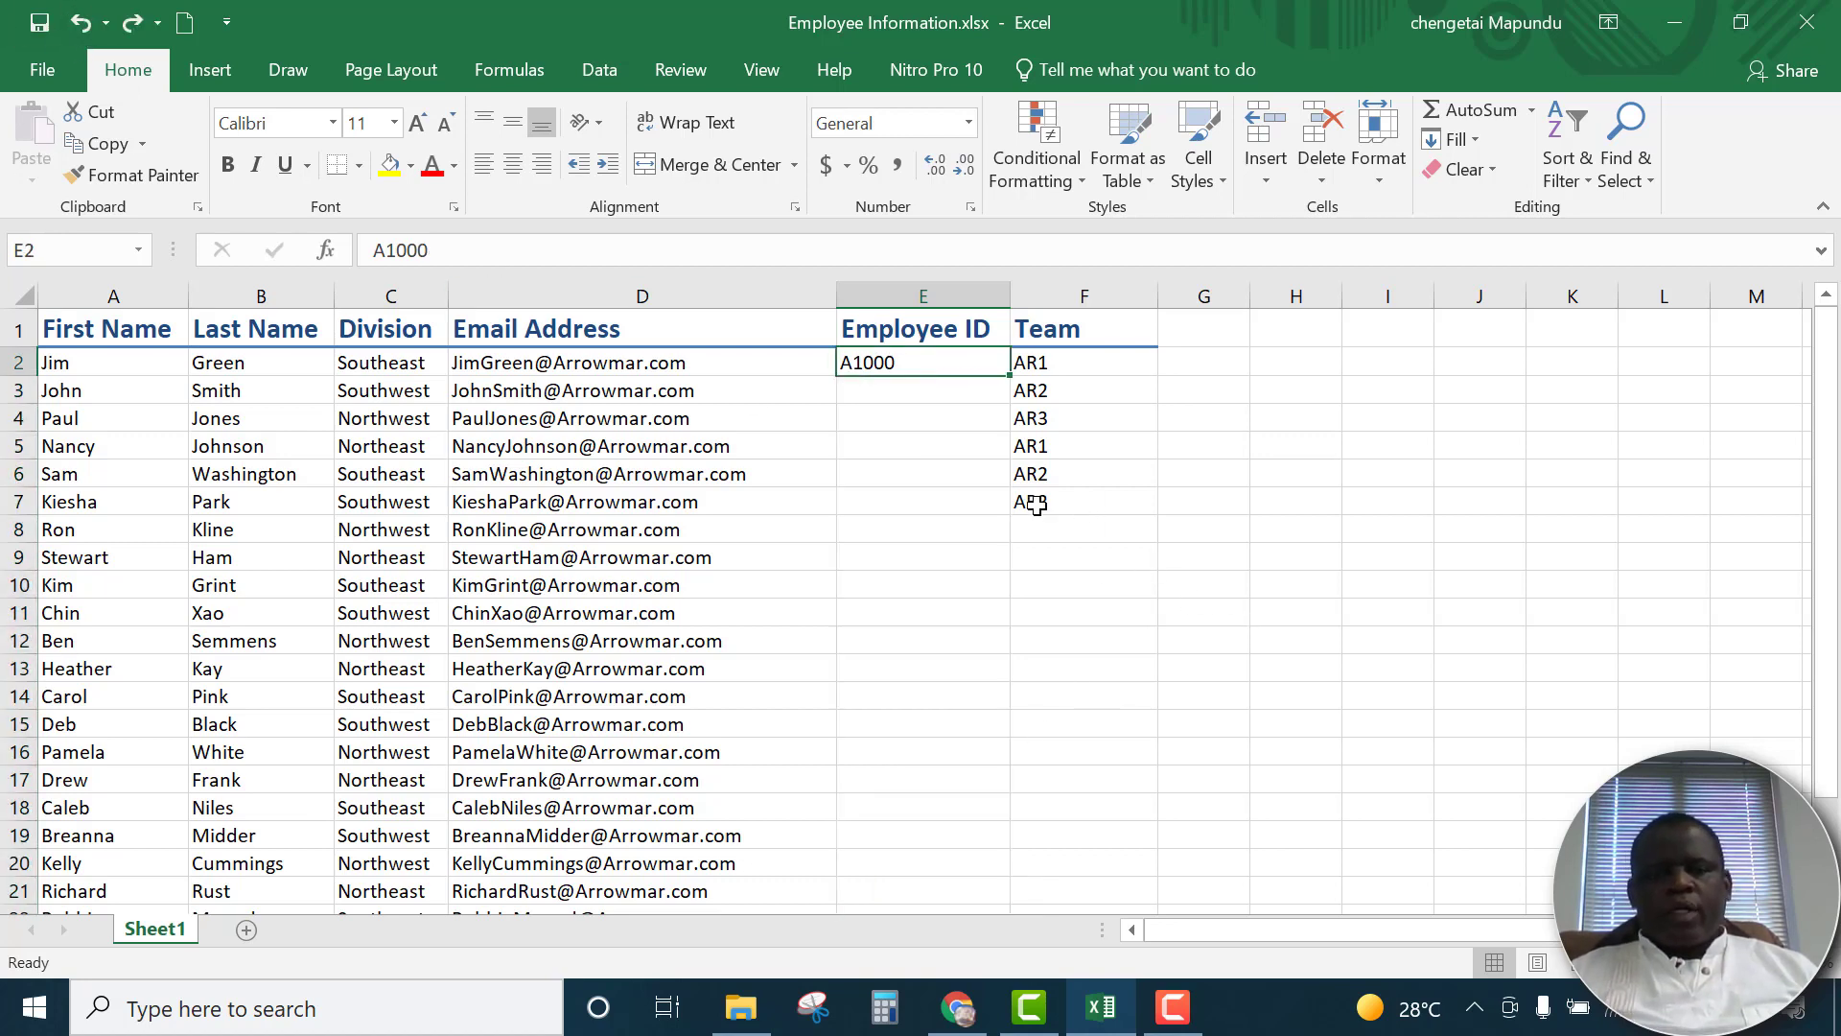
AutoFill the employee ID series from cell E2 down to the last employee row in one go
{"action": "left_click", "coordinate": [906, 413]}
{"action": "left_click", "coordinate": [899, 372]}
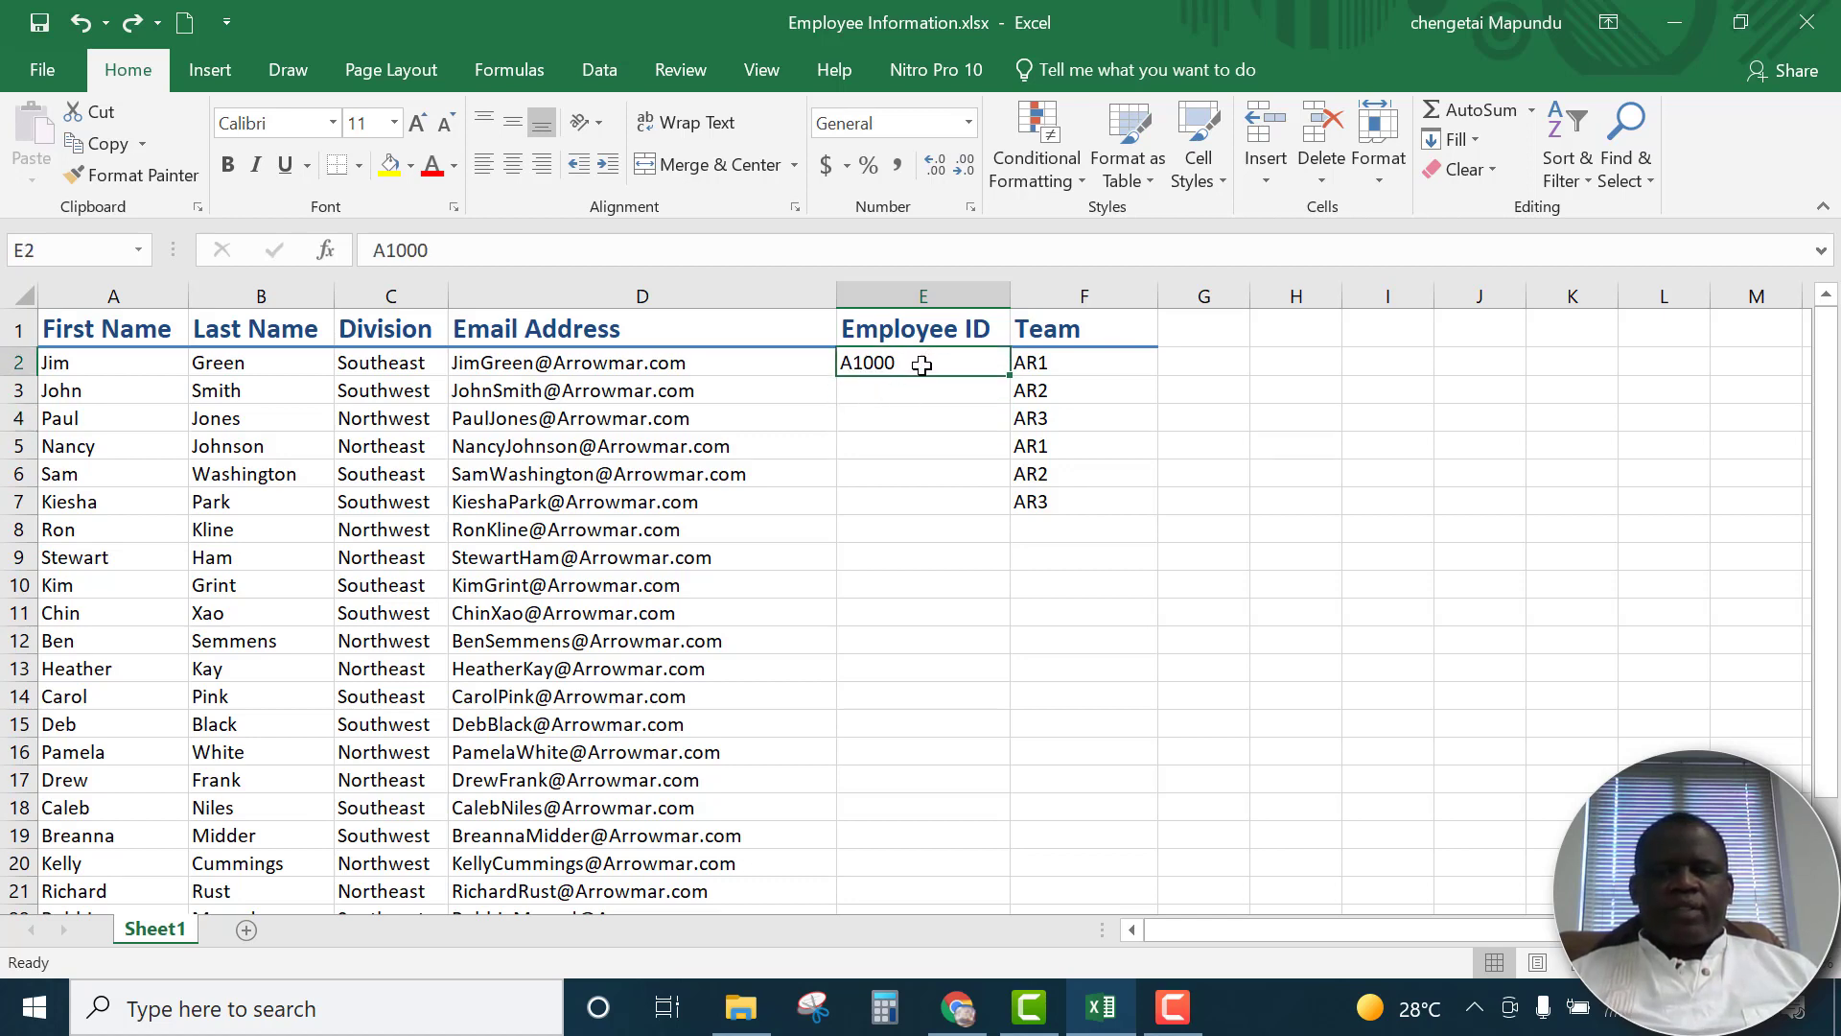
{"action": "double_click", "coordinate": [1008, 378]}
{"action": "scroll", "coordinate": [1174, 478], "scroll_direction": "down", "scroll_amount": 2}
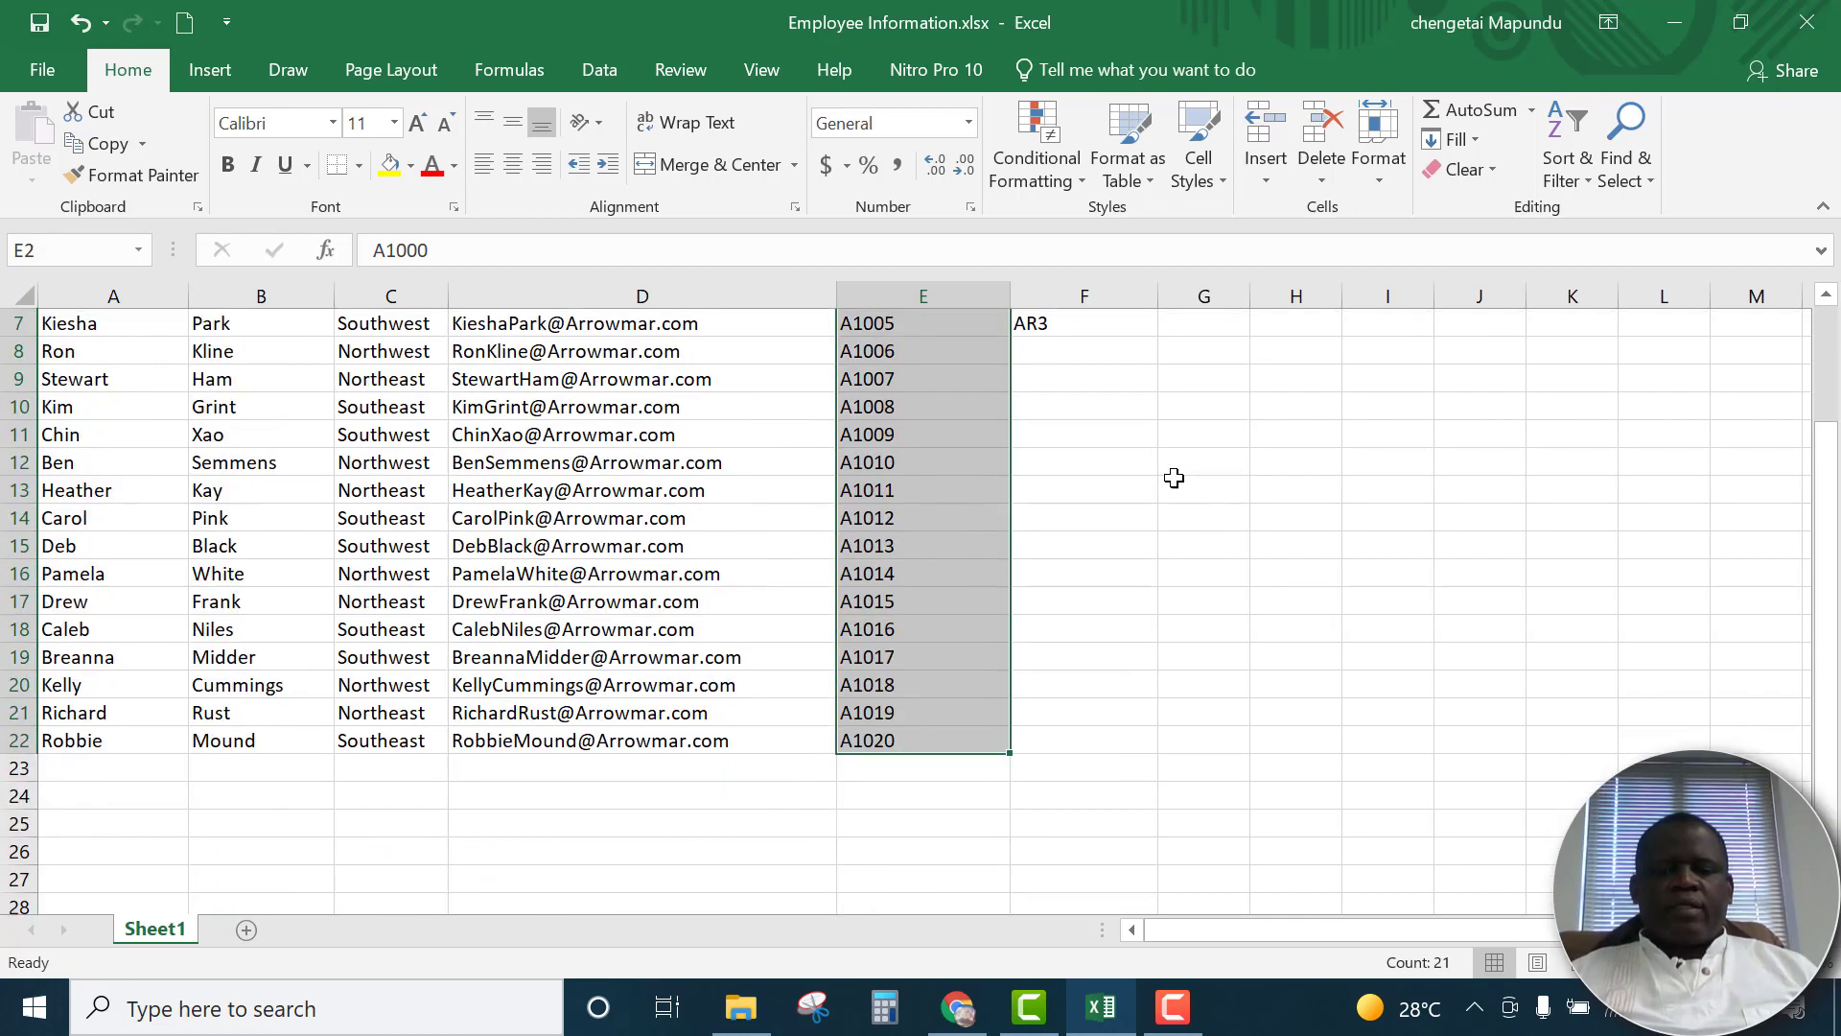
{"action": "scroll", "coordinate": [1174, 478], "scroll_direction": "down", "scroll_amount": 3}
{"action": "scroll", "coordinate": [911, 585], "scroll_direction": "up", "scroll_amount": 1}
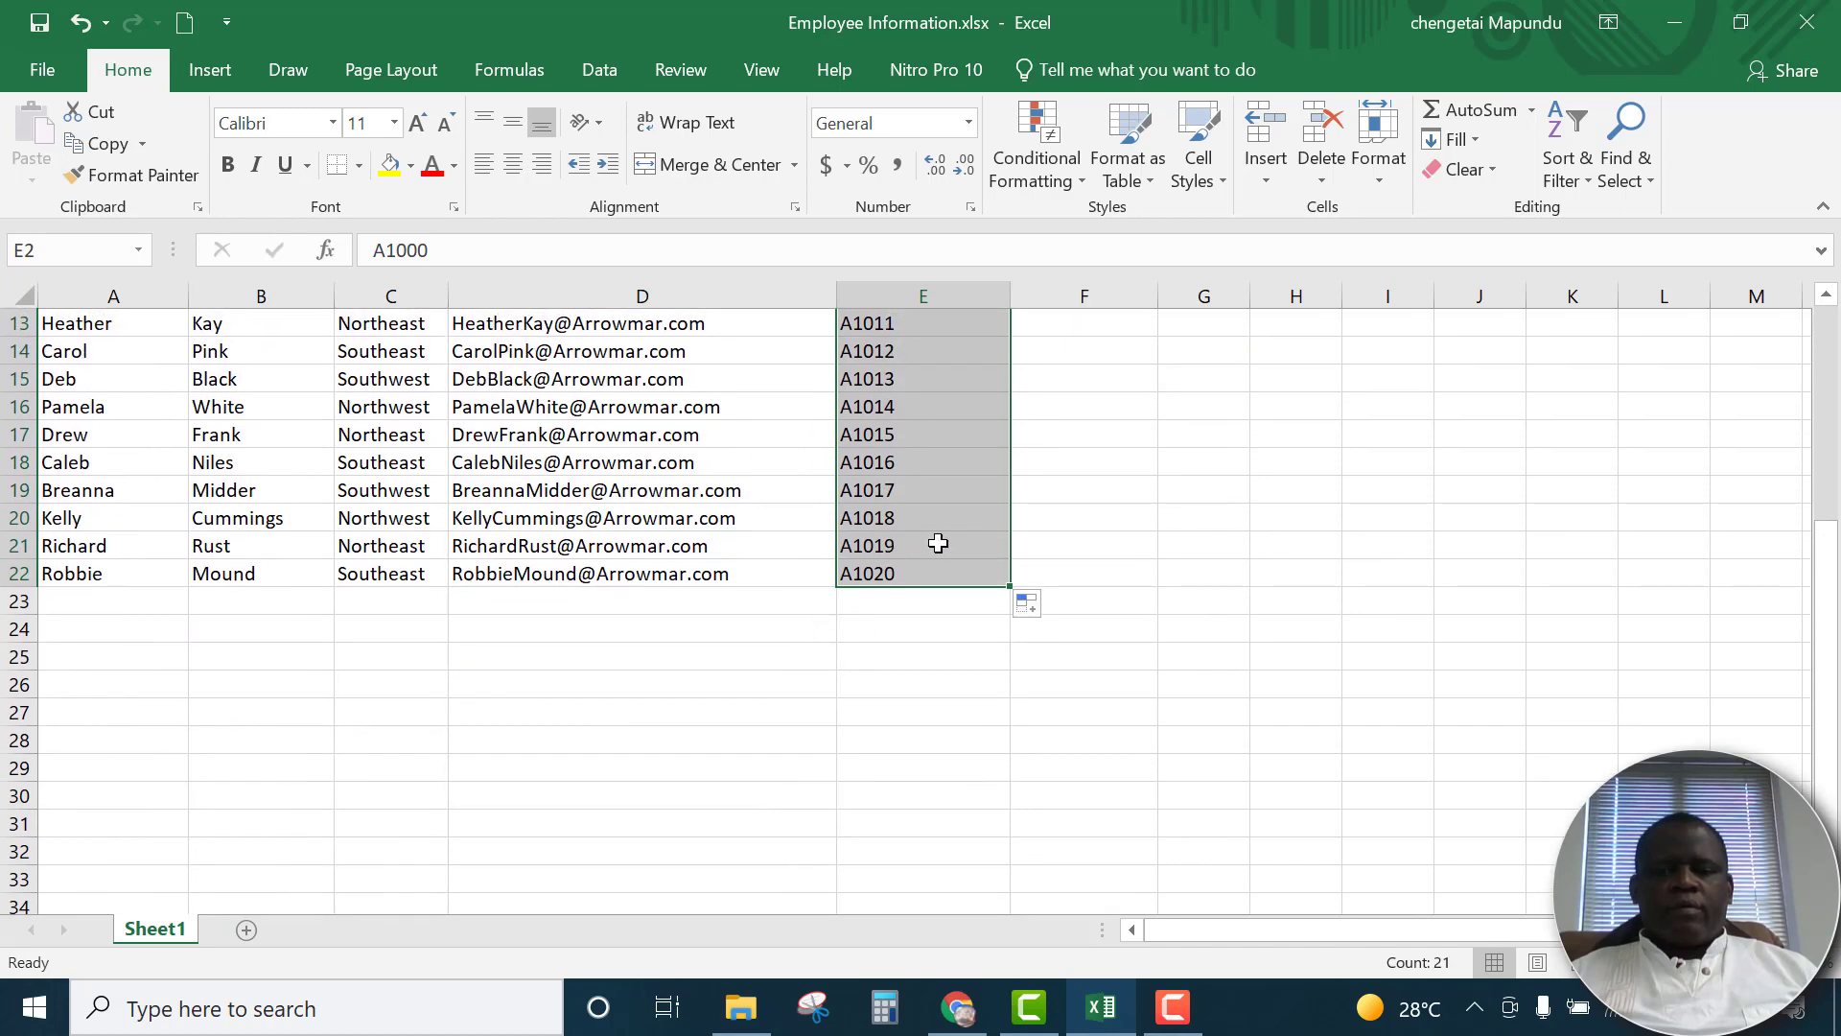
{"action": "scroll", "coordinate": [938, 544], "scroll_direction": "up", "scroll_amount": 4}
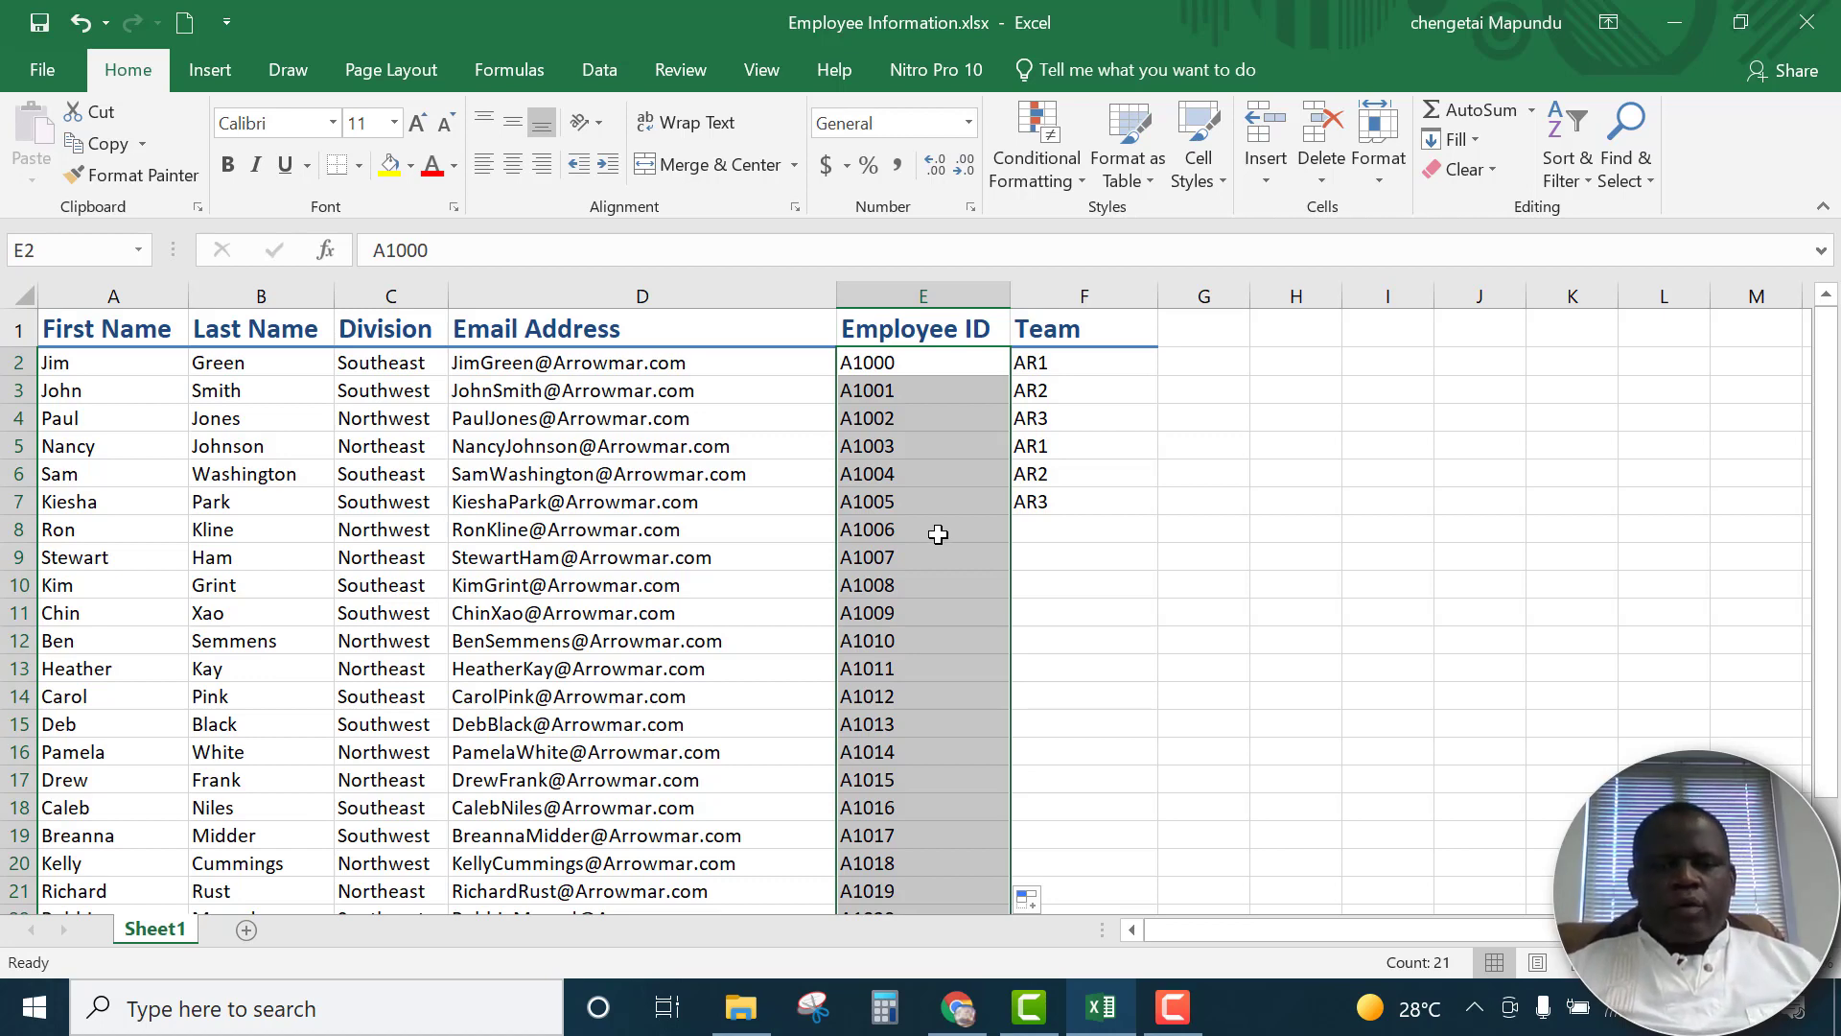
Examine the filled employee IDs down to the last employee row, and undo the fill
{"action": "scroll", "coordinate": [938, 534], "scroll_direction": "down", "scroll_amount": 2}
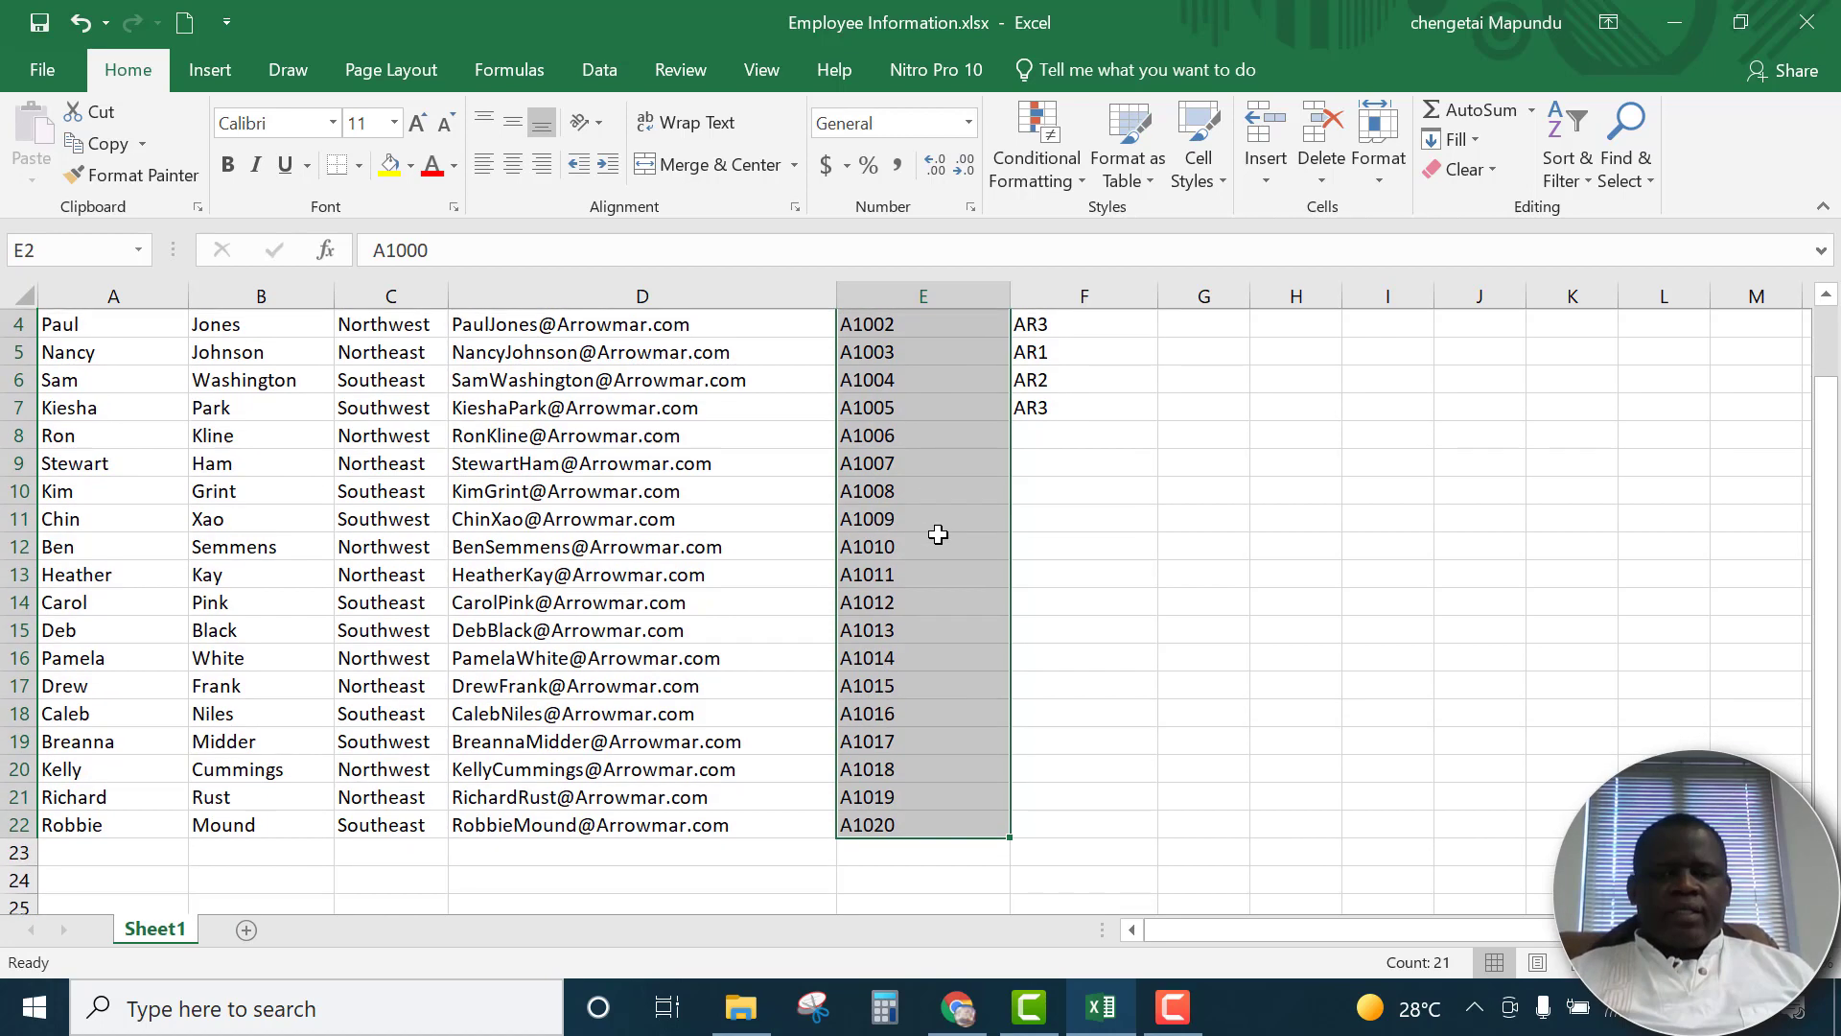
{"action": "scroll", "coordinate": [947, 510], "scroll_direction": "down", "scroll_amount": 2}
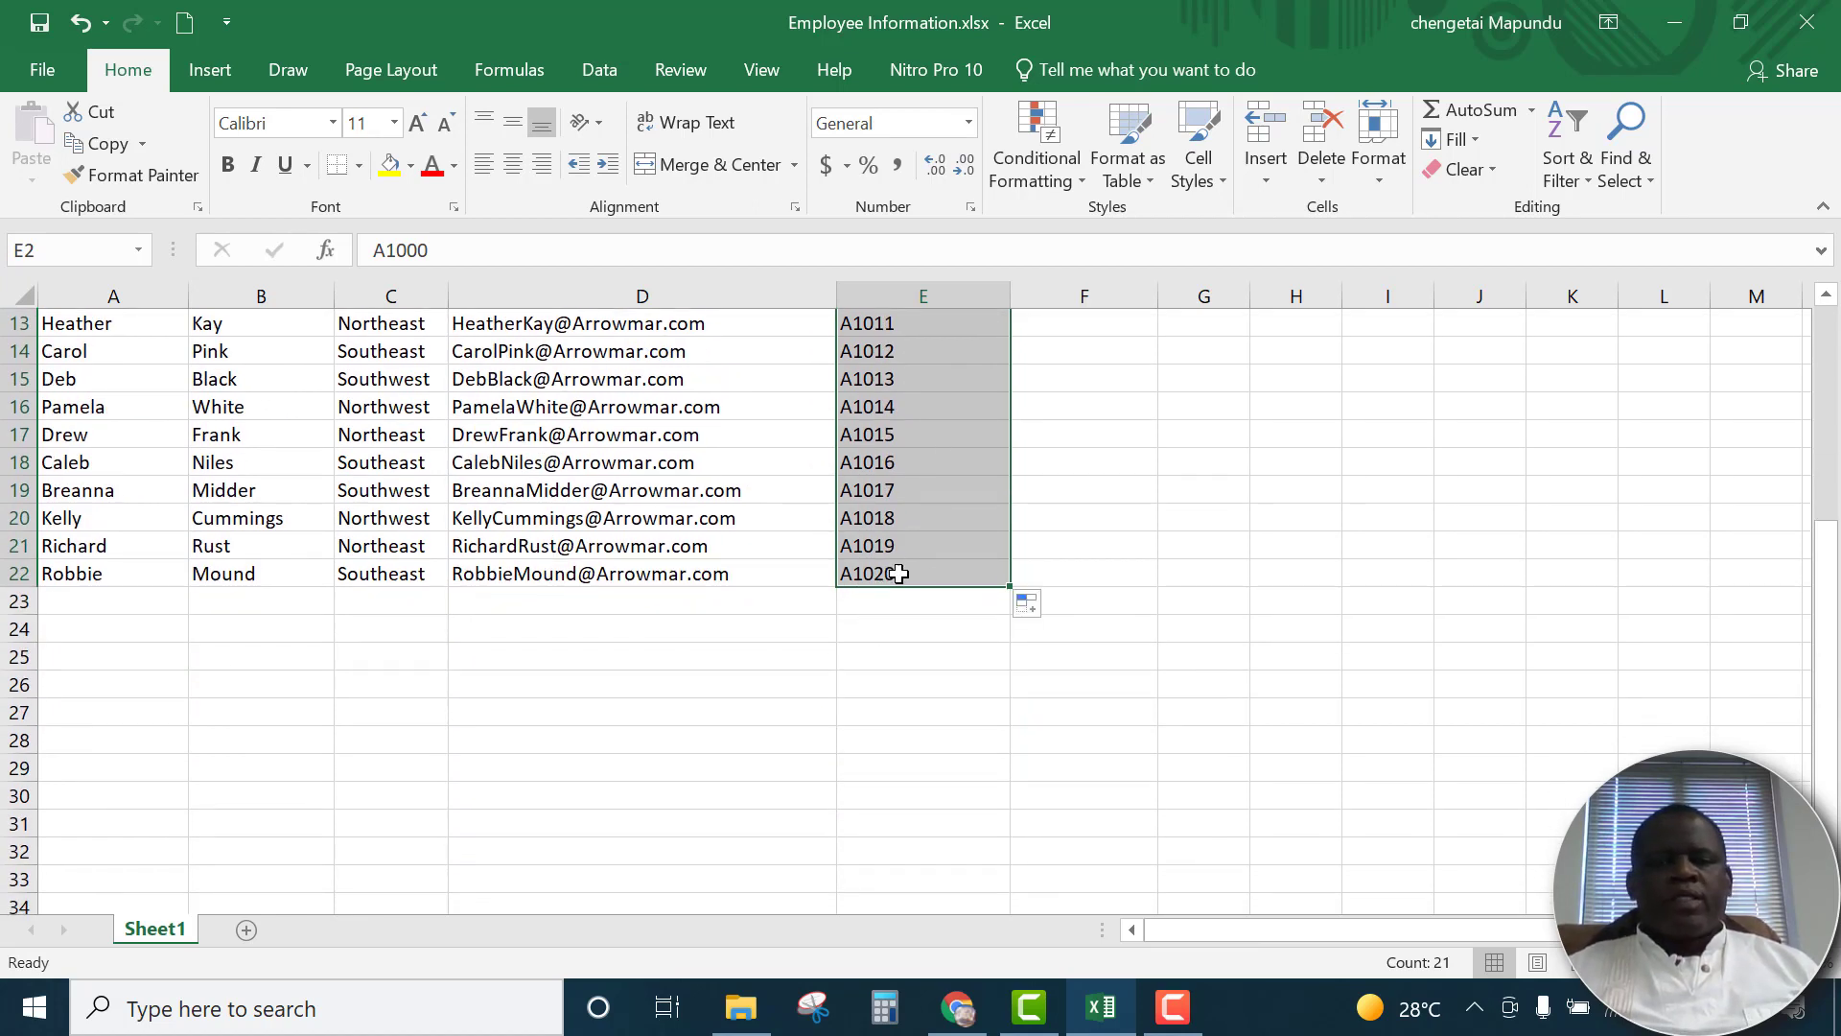
{"action": "left_click", "coordinate": [573, 606]}
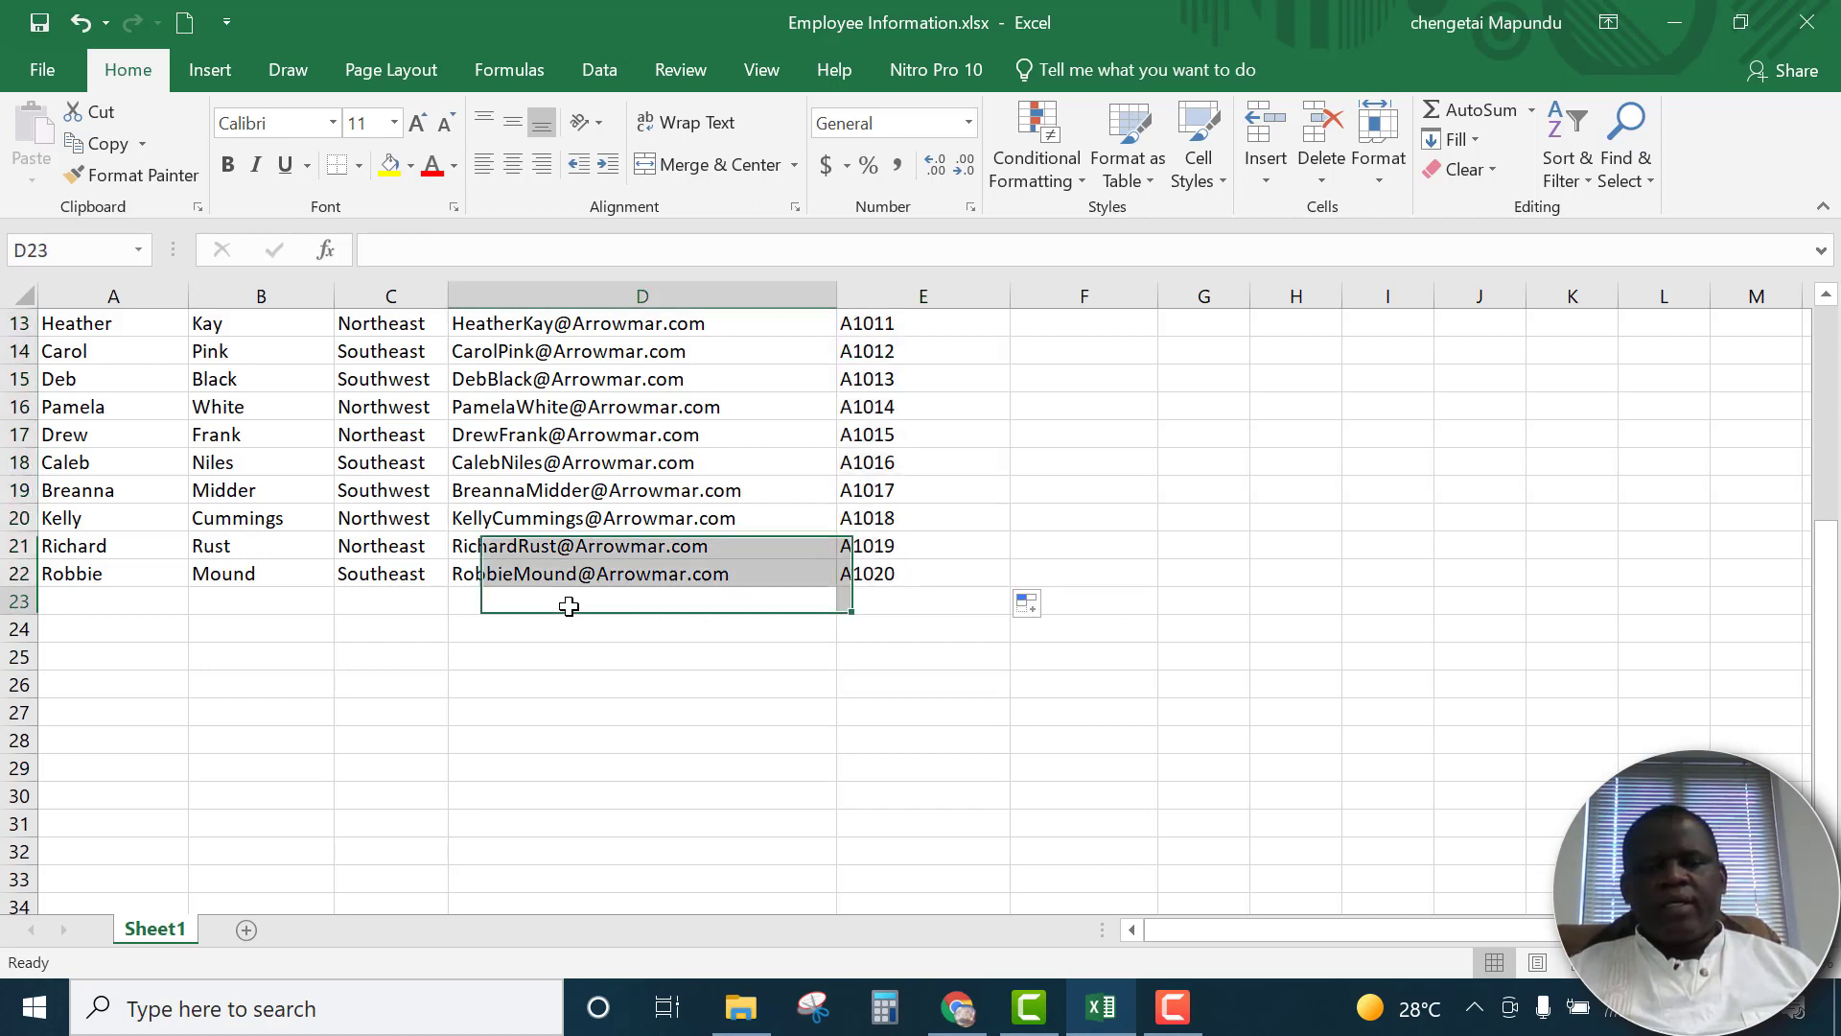
{"action": "left_click", "coordinate": [878, 567]}
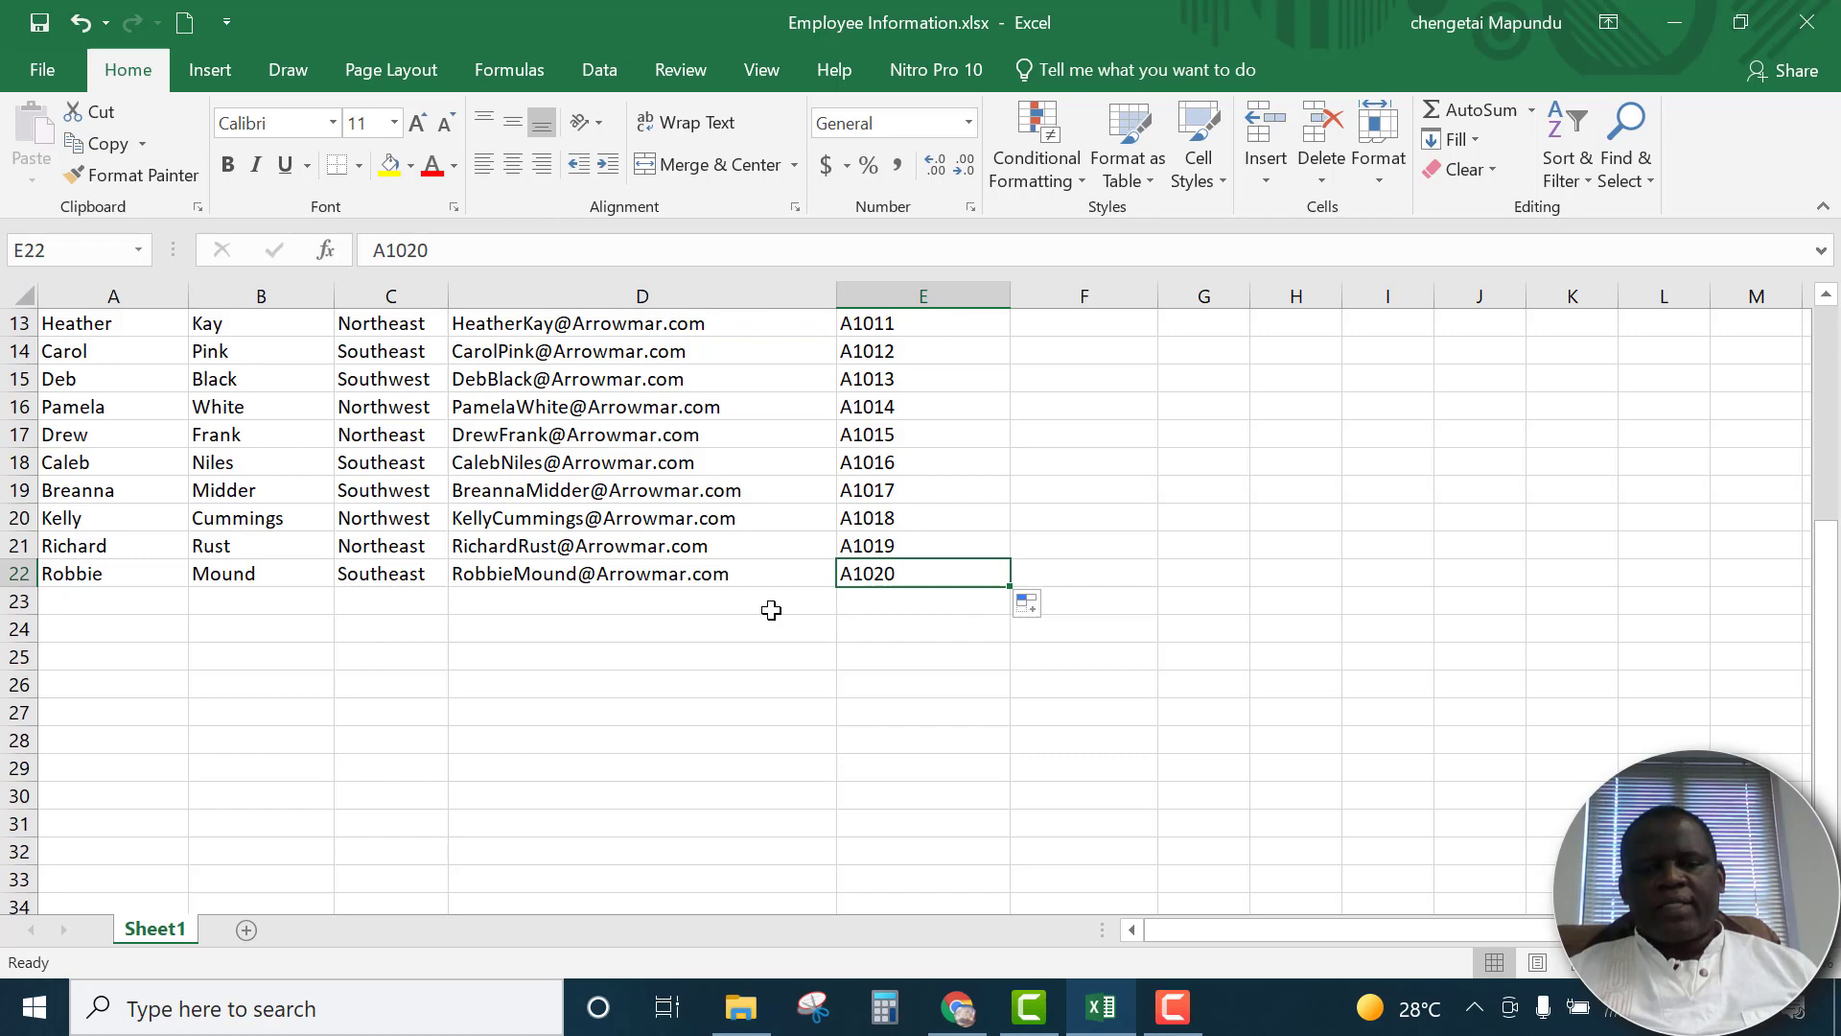
{"action": "left_click", "coordinate": [698, 606]}
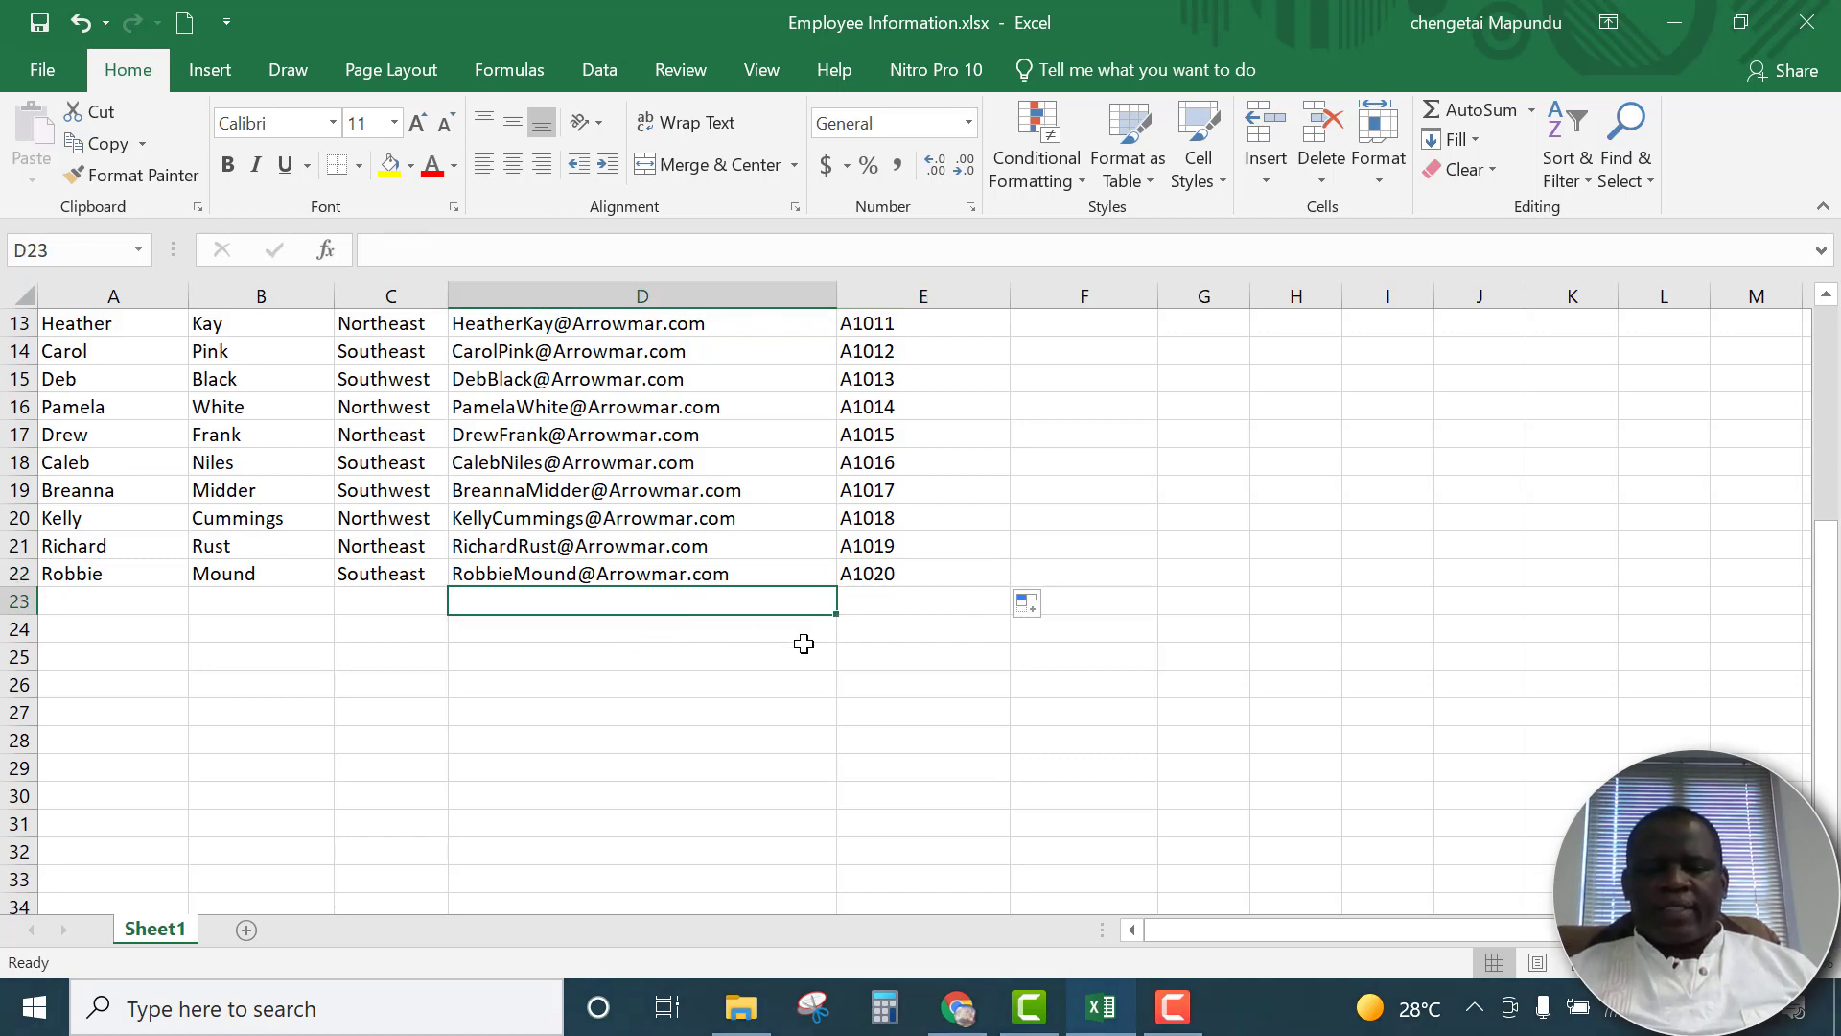
{"action": "scroll", "coordinate": [948, 600], "scroll_direction": "up", "scroll_amount": 3}
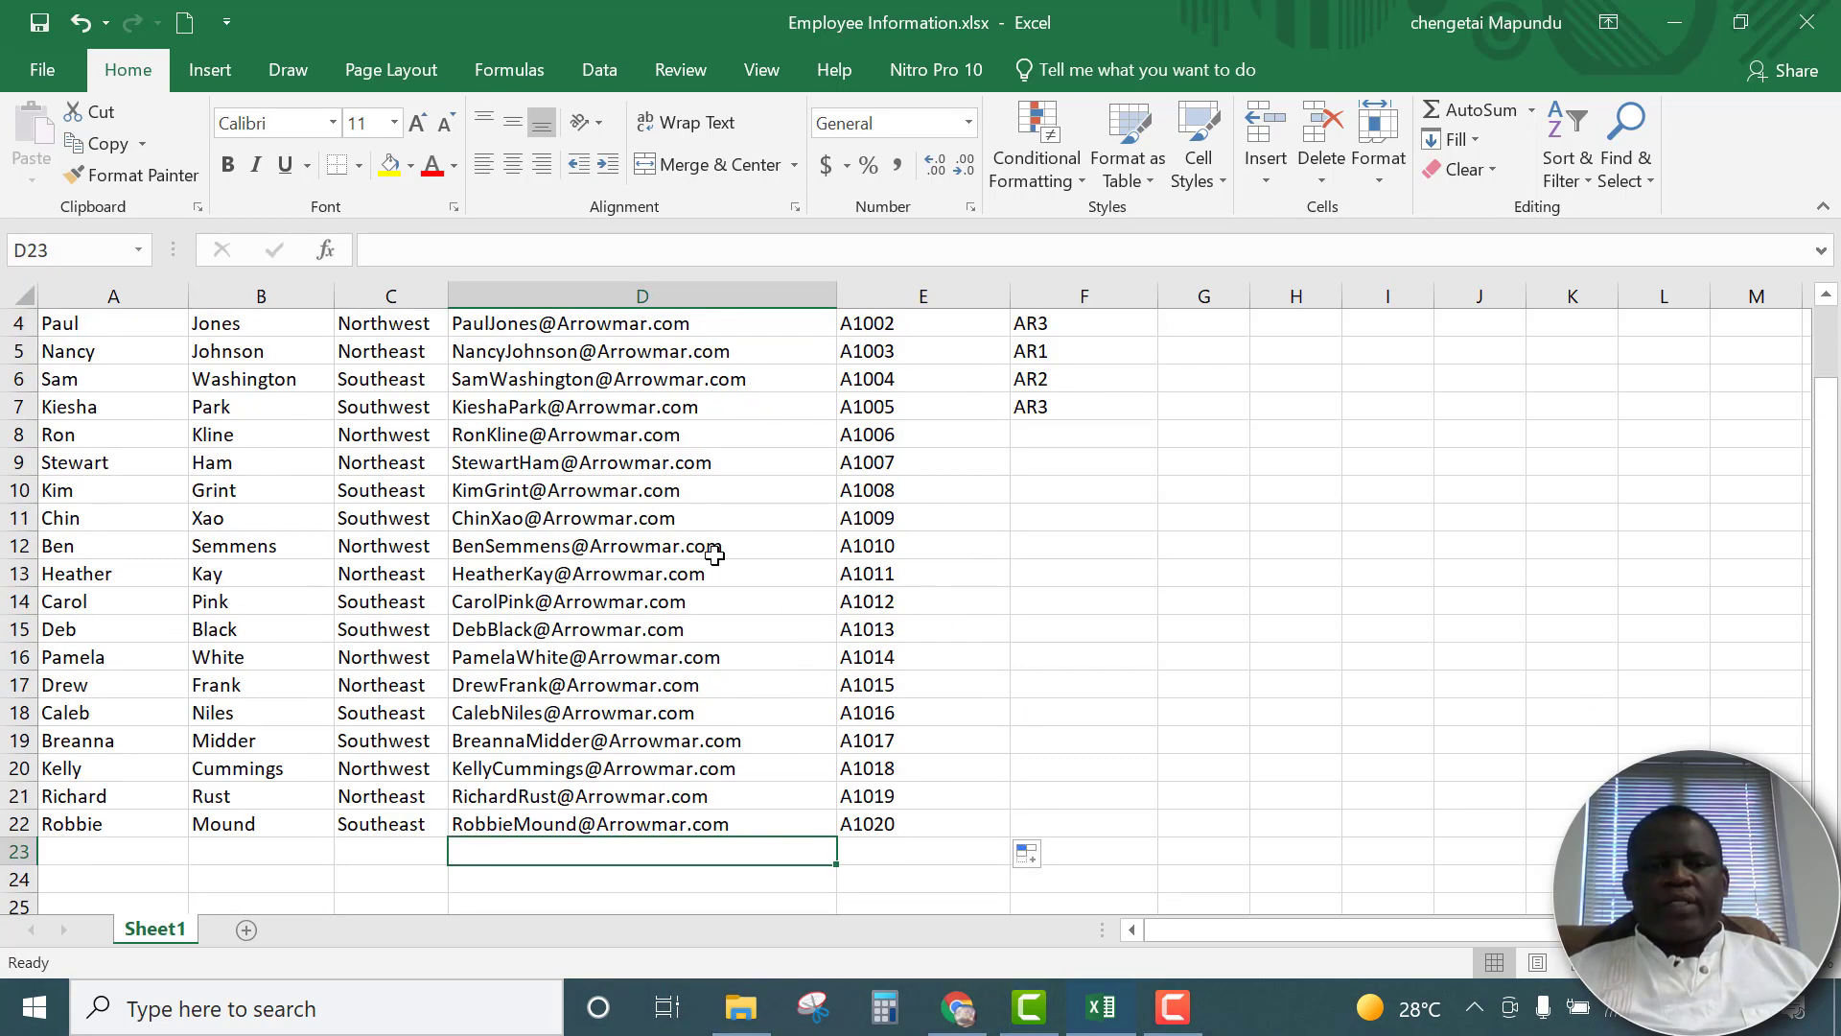
{"action": "scroll", "coordinate": [707, 599], "scroll_direction": "up", "scroll_amount": 1}
{"action": "left_click", "coordinate": [573, 634]}
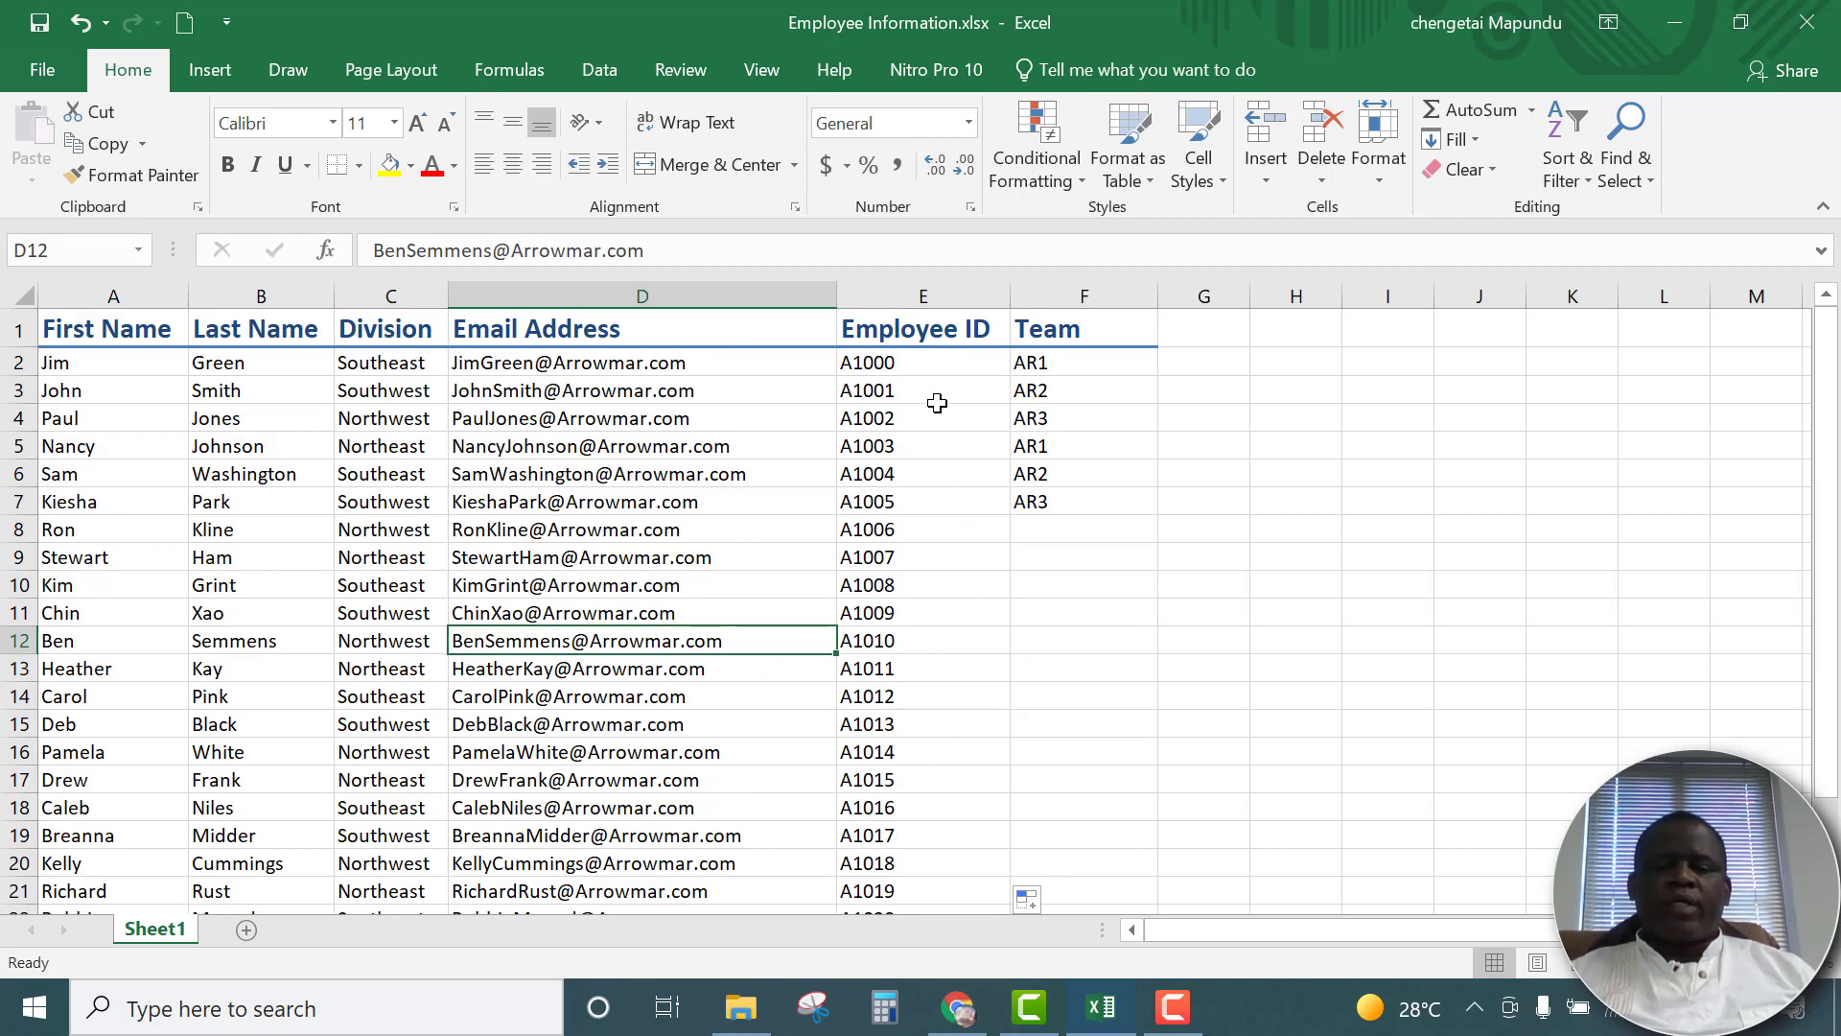
{"action": "left_click", "coordinate": [960, 525]}
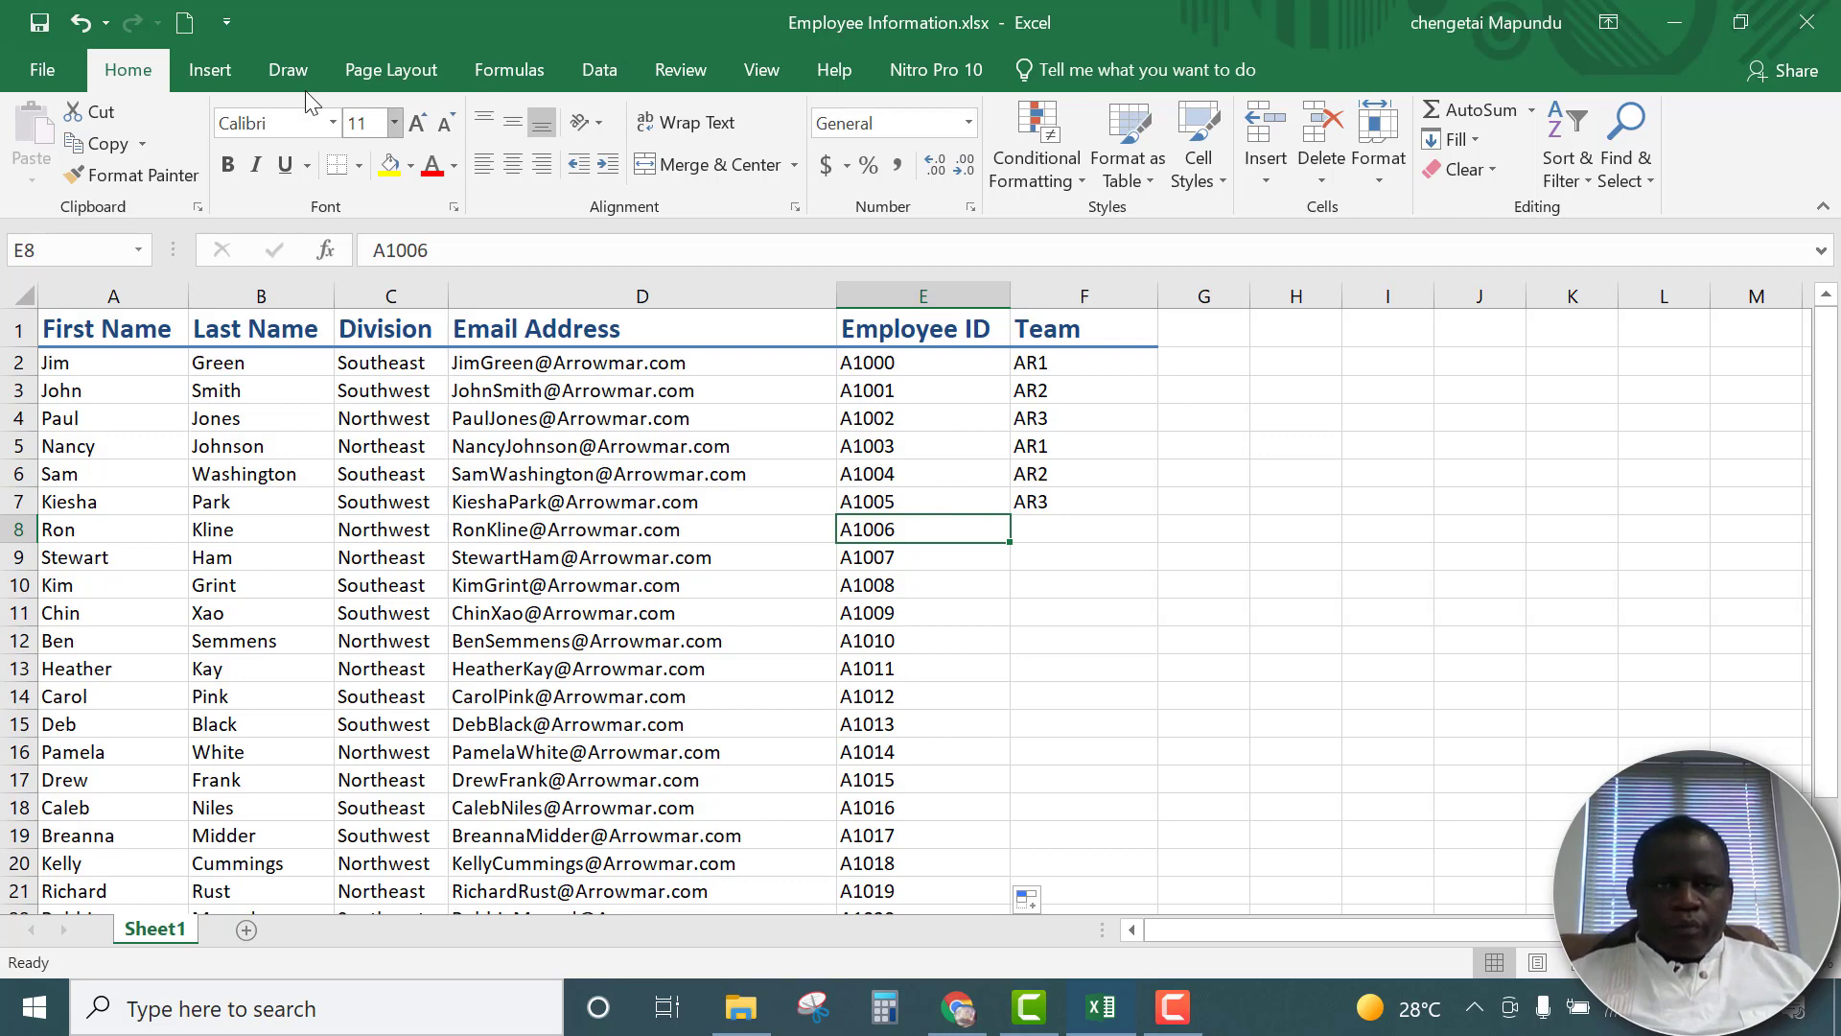
{"action": "left_click", "coordinate": [77, 25]}
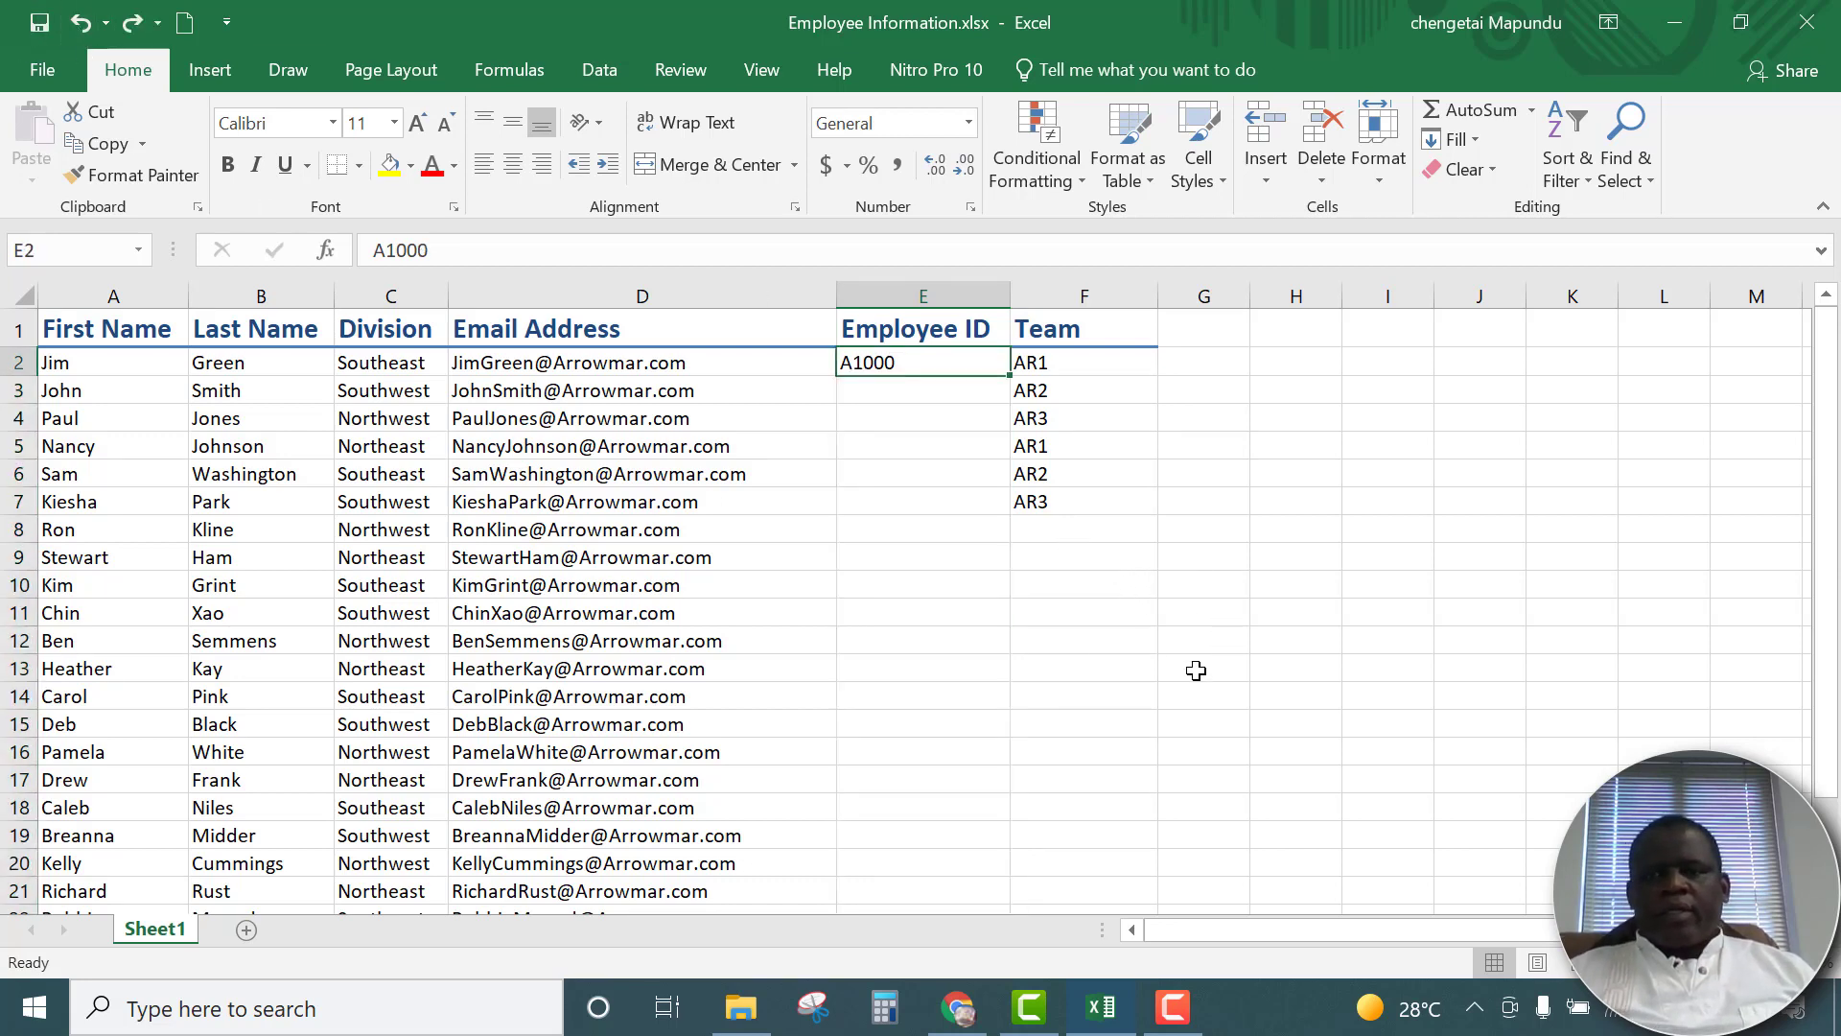
Try the Fill Down command on cell E2, and undo it
{"action": "left_click", "coordinate": [1475, 145]}
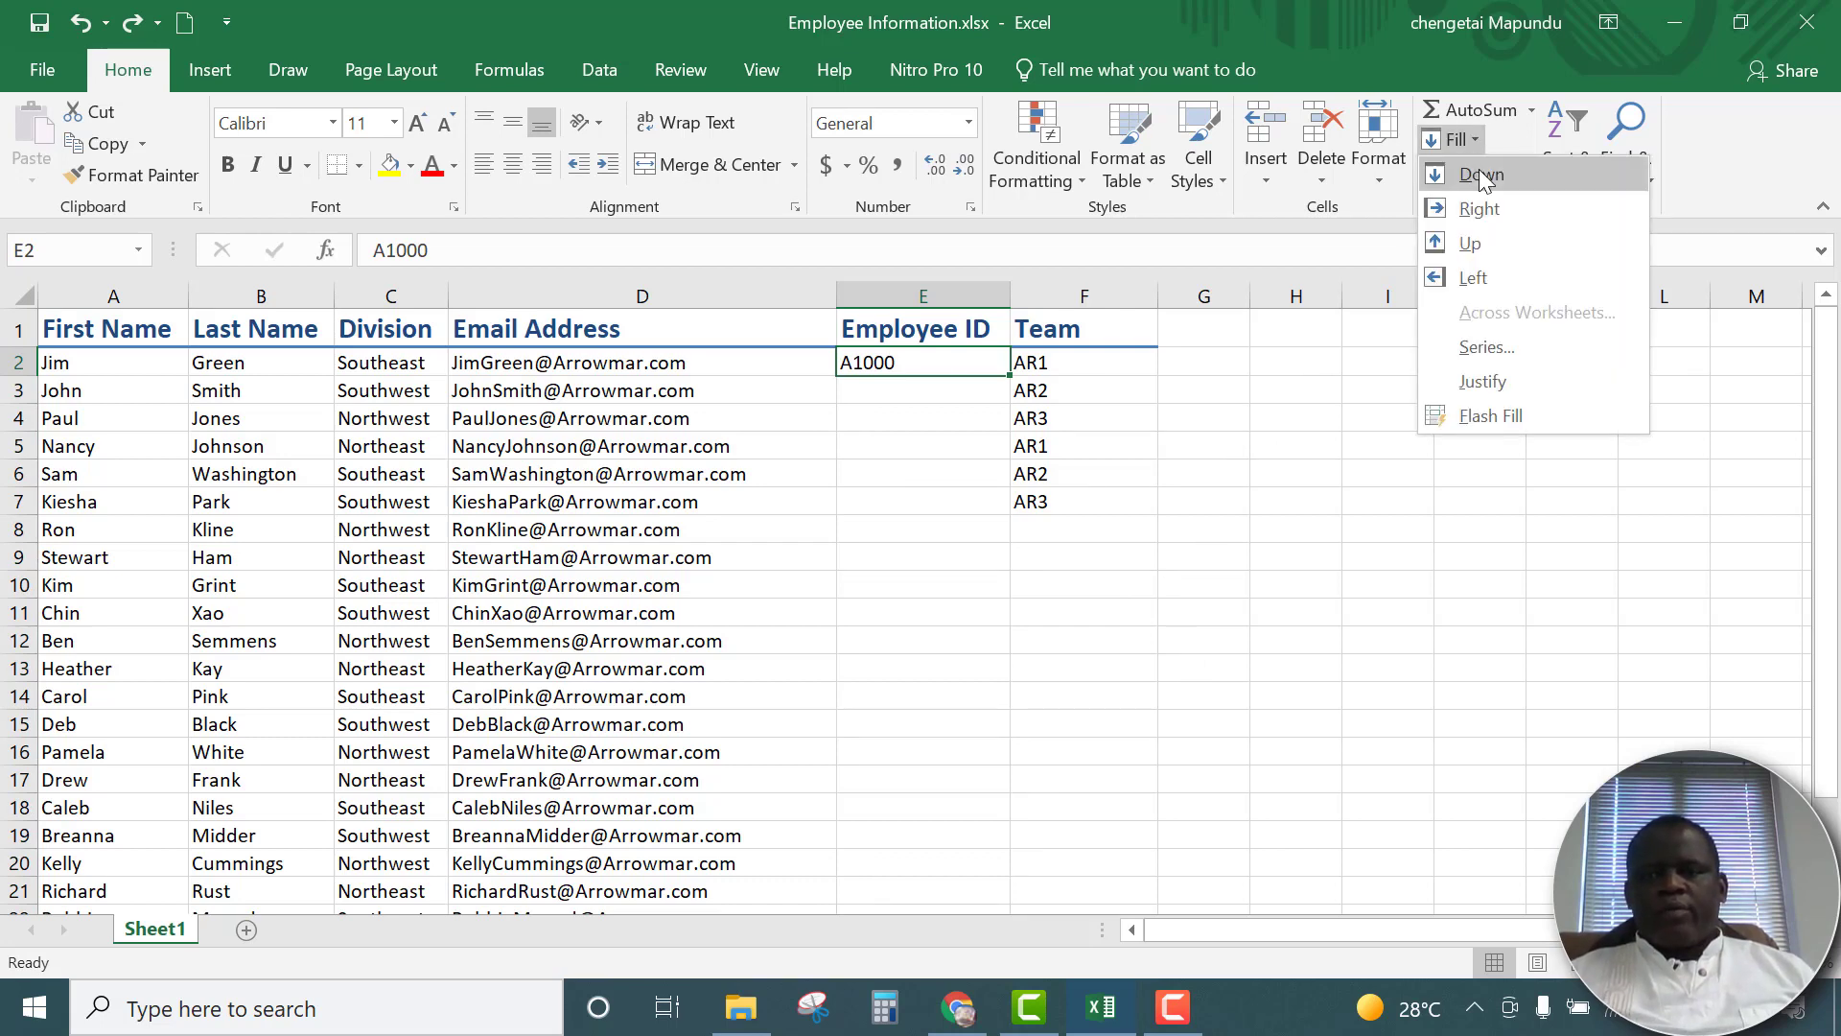
{"action": "left_click", "coordinate": [1482, 177]}
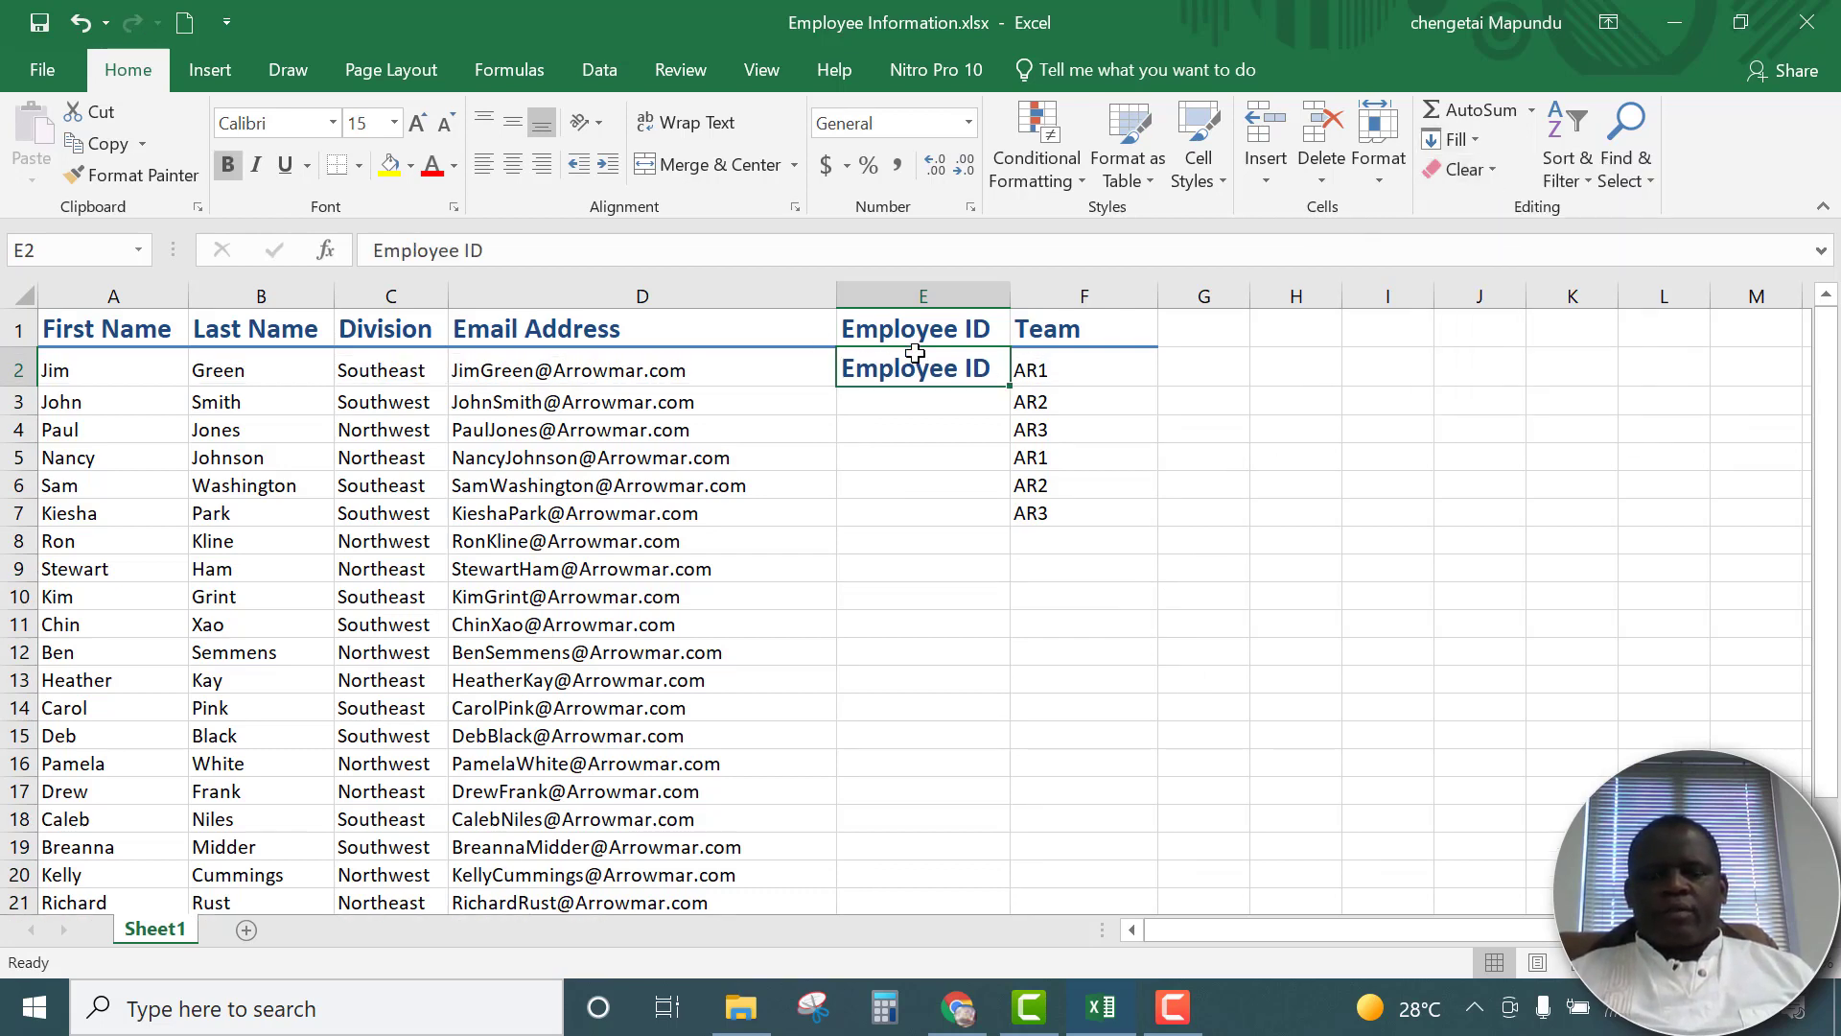
{"action": "left_click", "coordinate": [84, 22]}
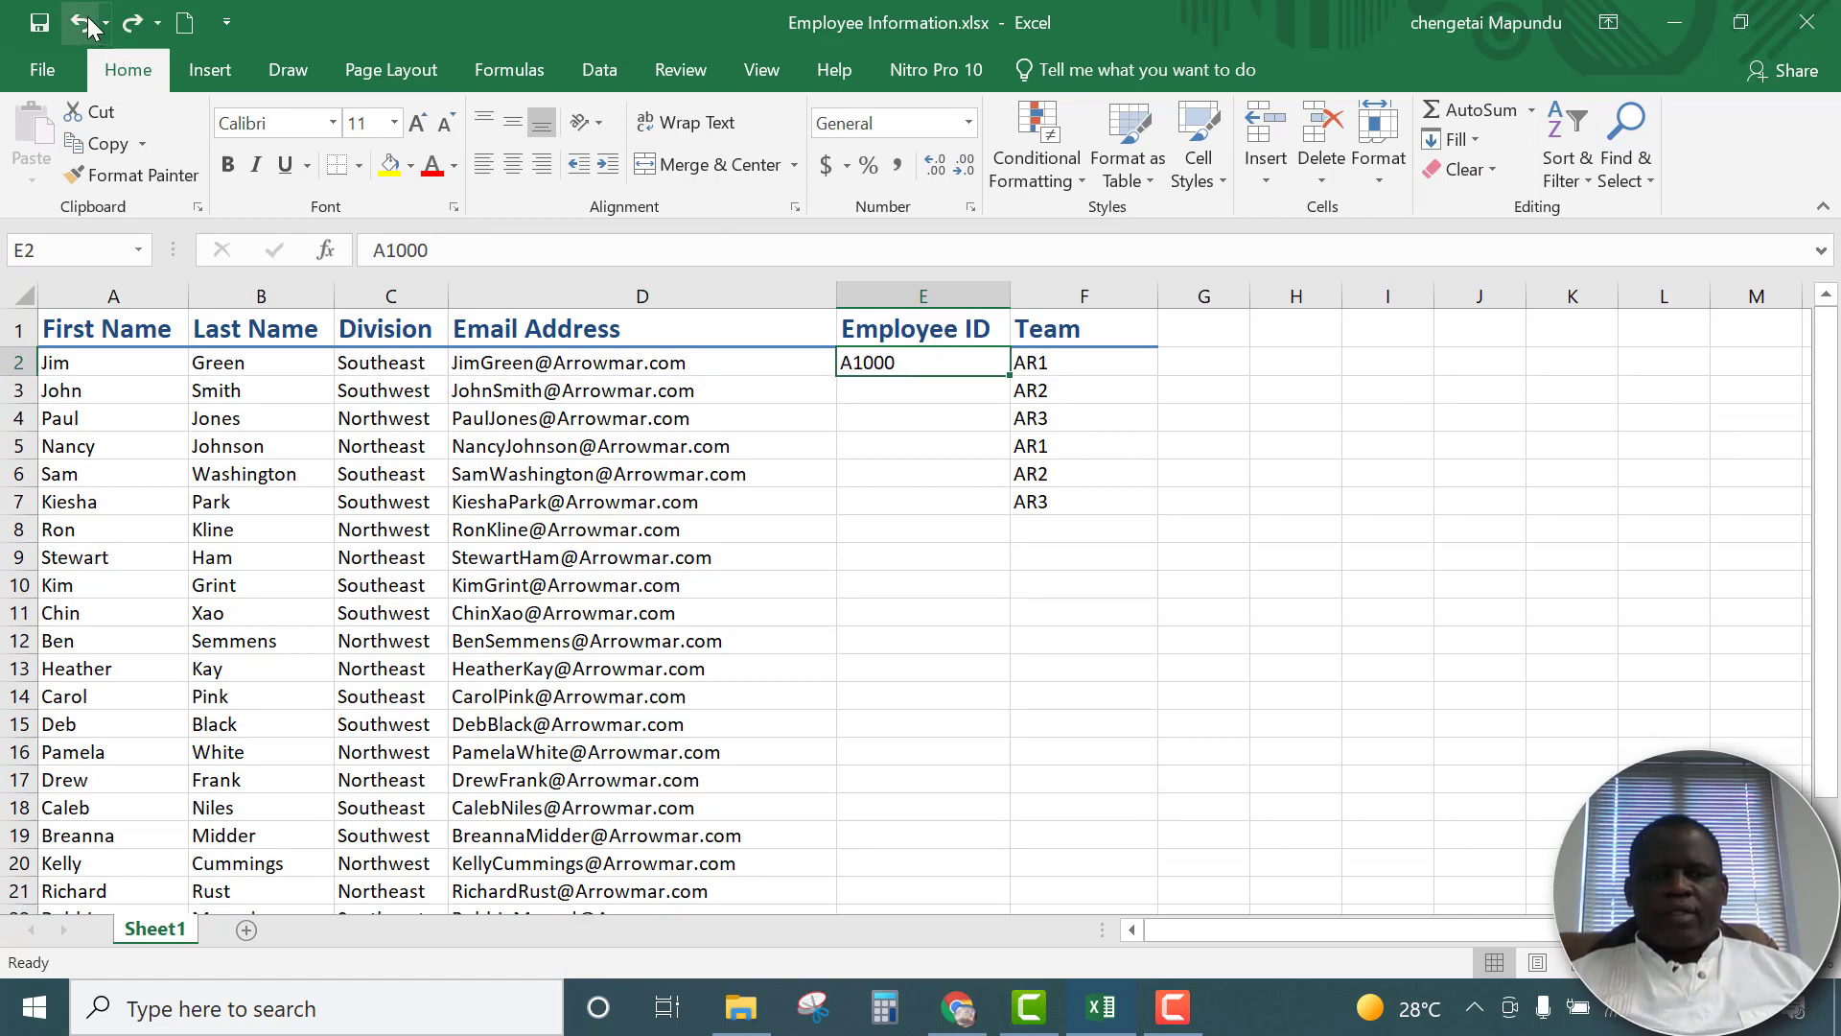
Try the Fill Down command on the empty cell E3, and undo it
{"action": "left_click", "coordinate": [881, 391]}
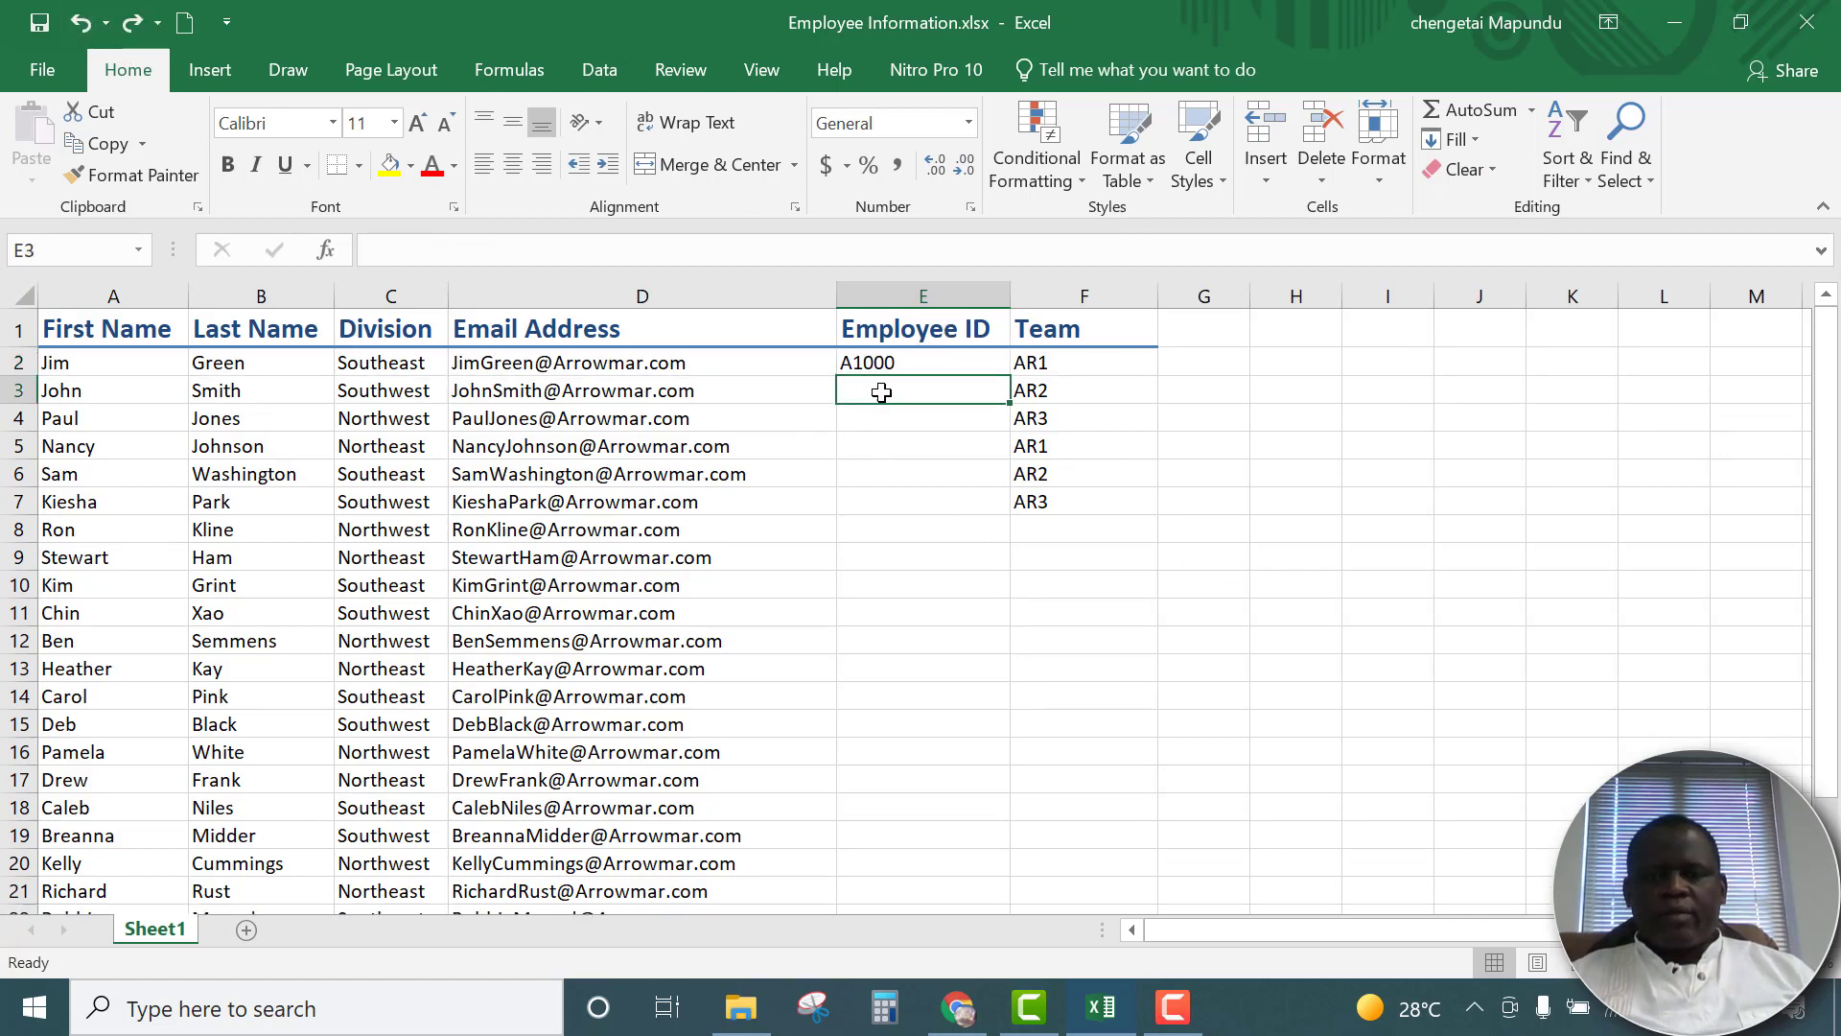
{"action": "left_click", "coordinate": [1471, 144]}
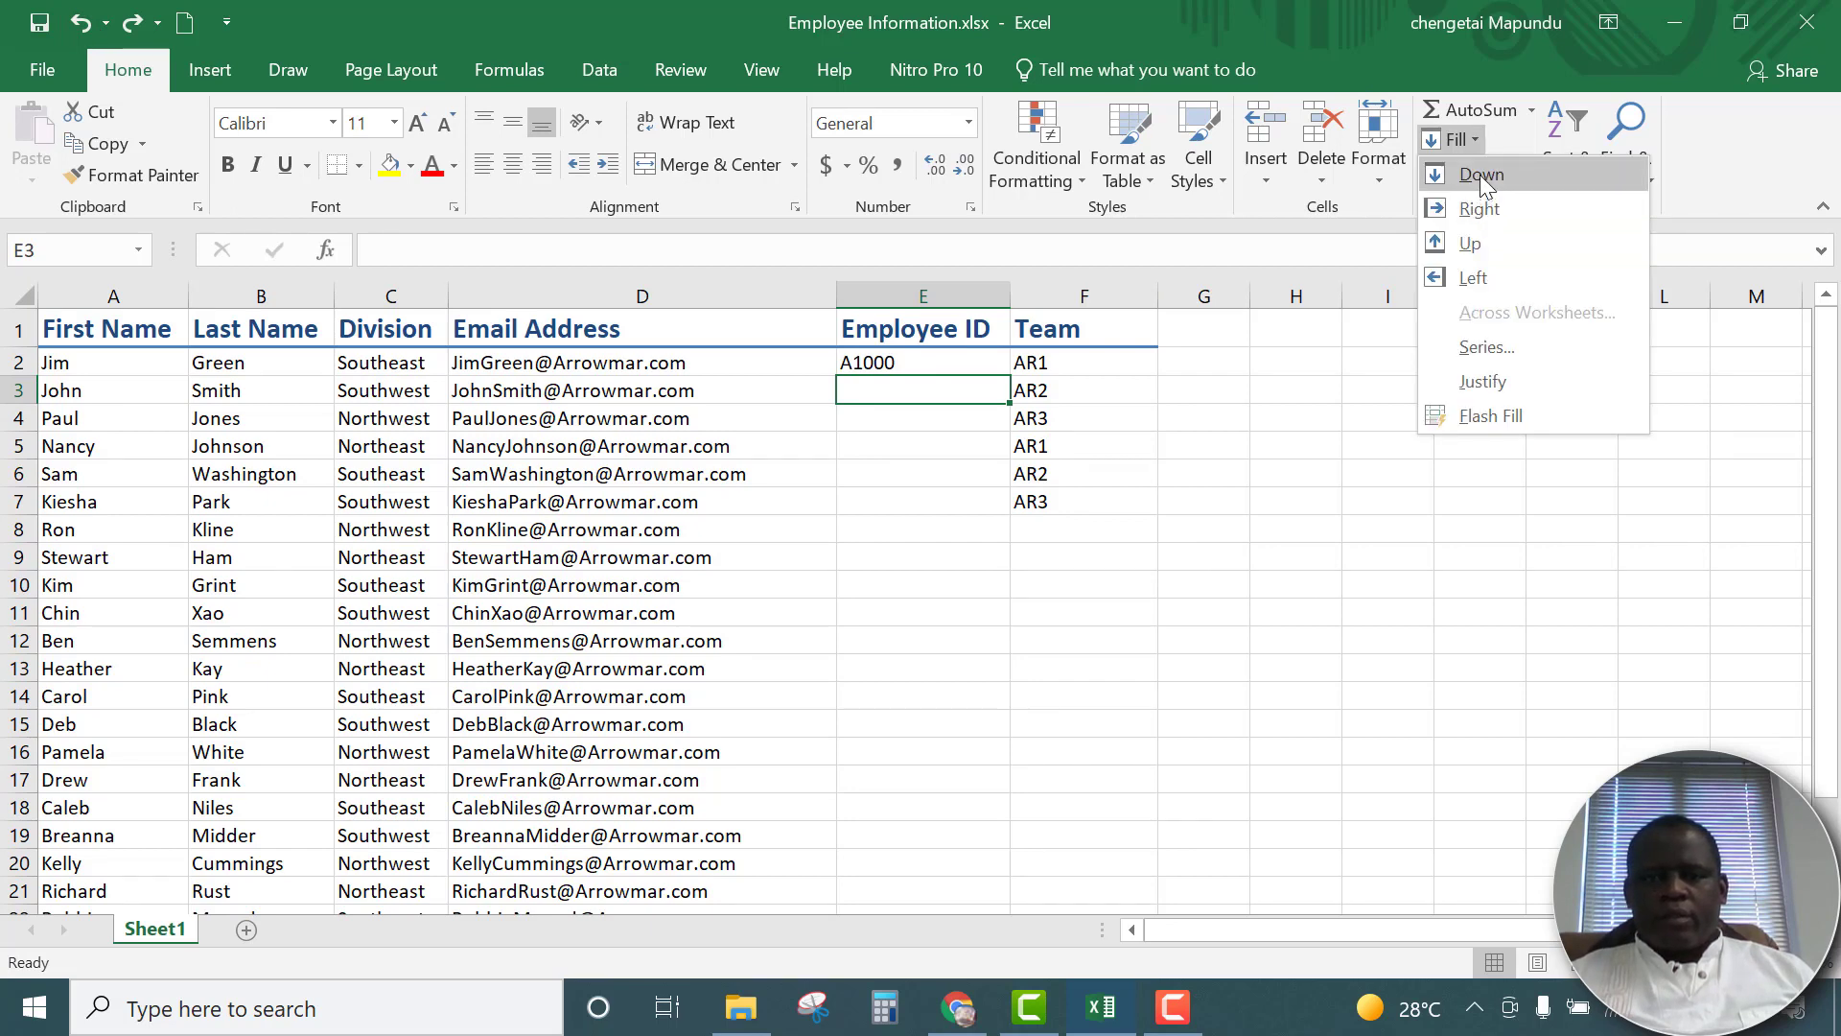
{"action": "left_click", "coordinate": [1481, 175]}
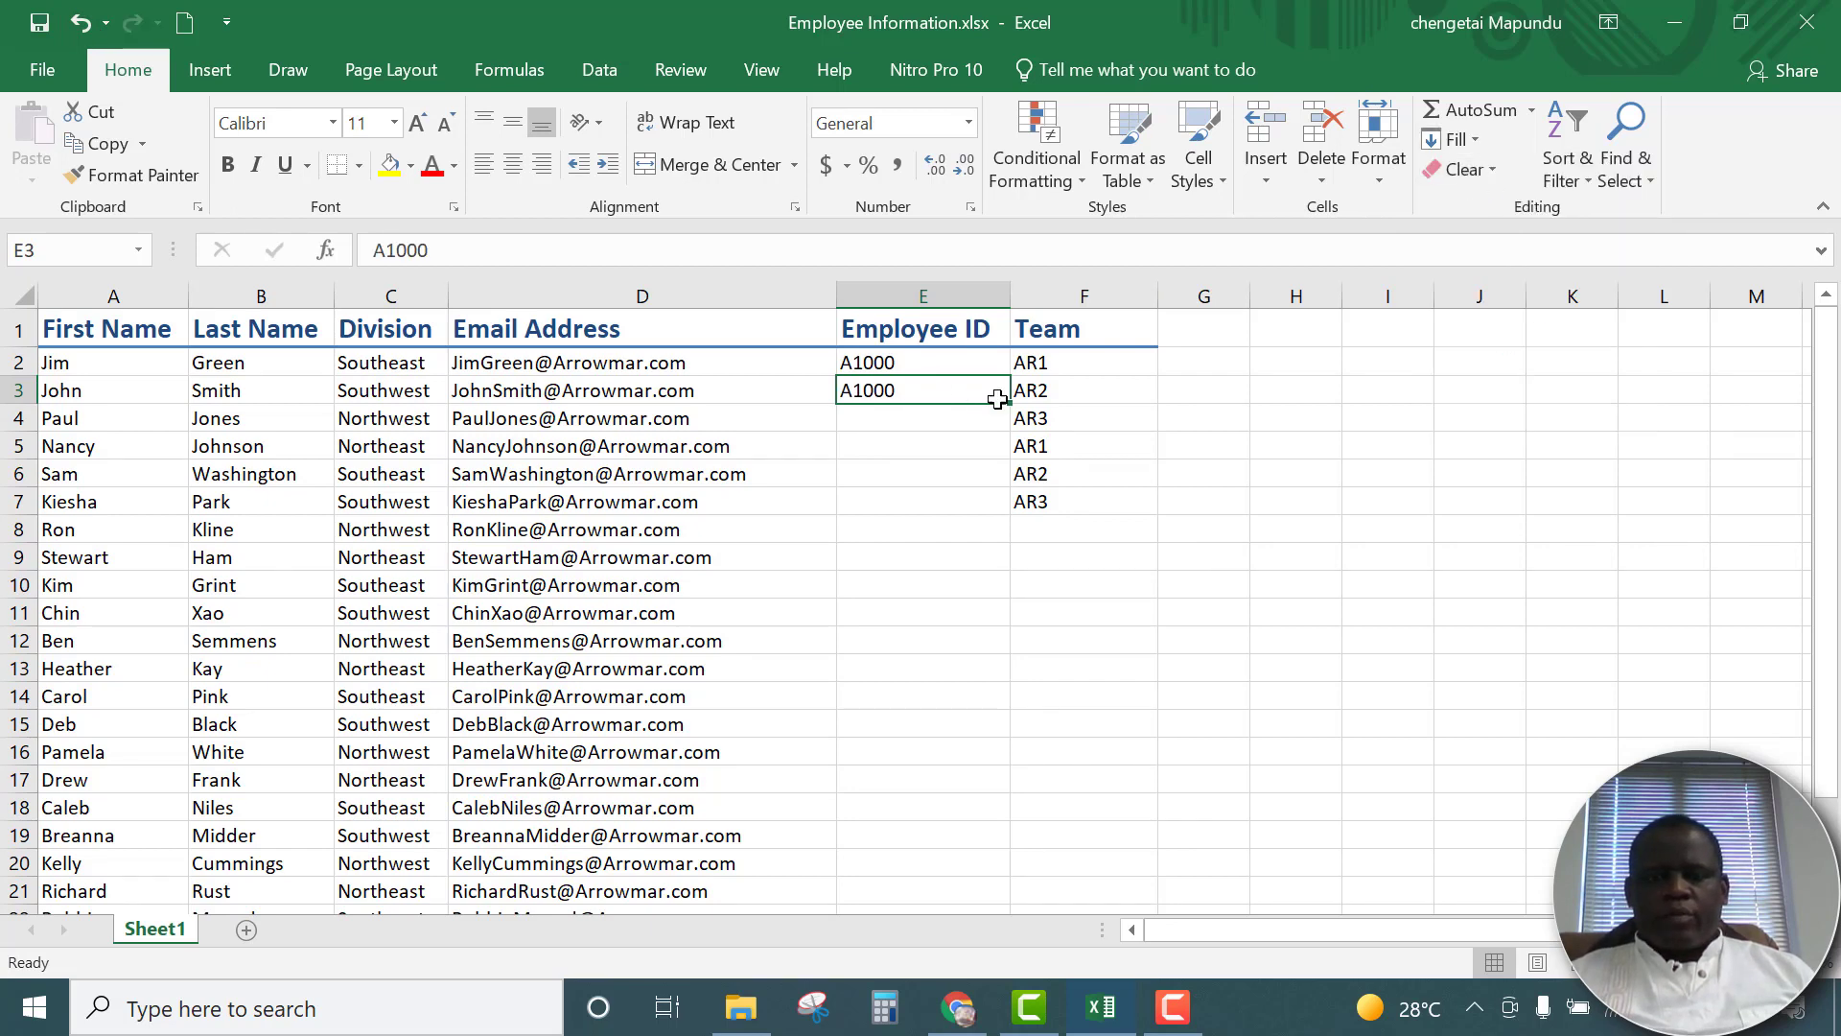
{"action": "left_click", "coordinate": [92, 21]}
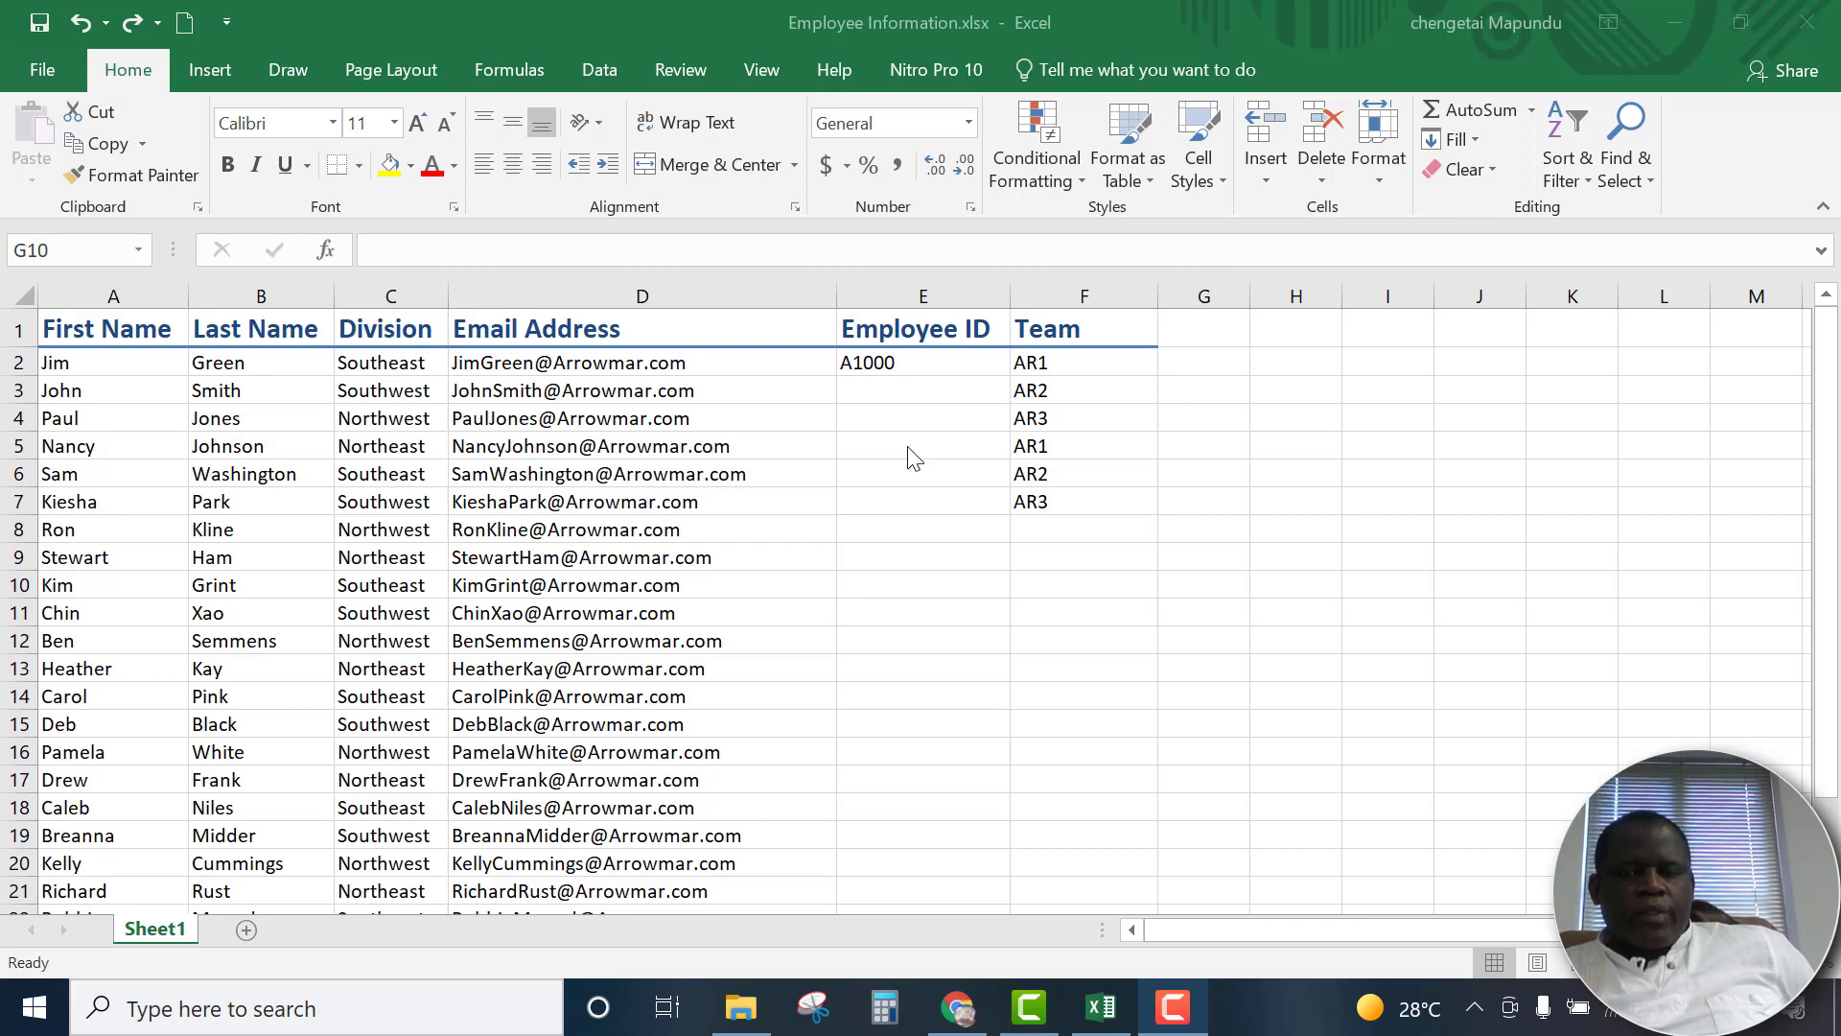
Fill the employee IDs in E2:E22 with a column series of type AutoFill, check the result, and undo the fill
{"action": "left_click_drag", "start_coordinate": [911, 363], "coordinate": [961, 850]}
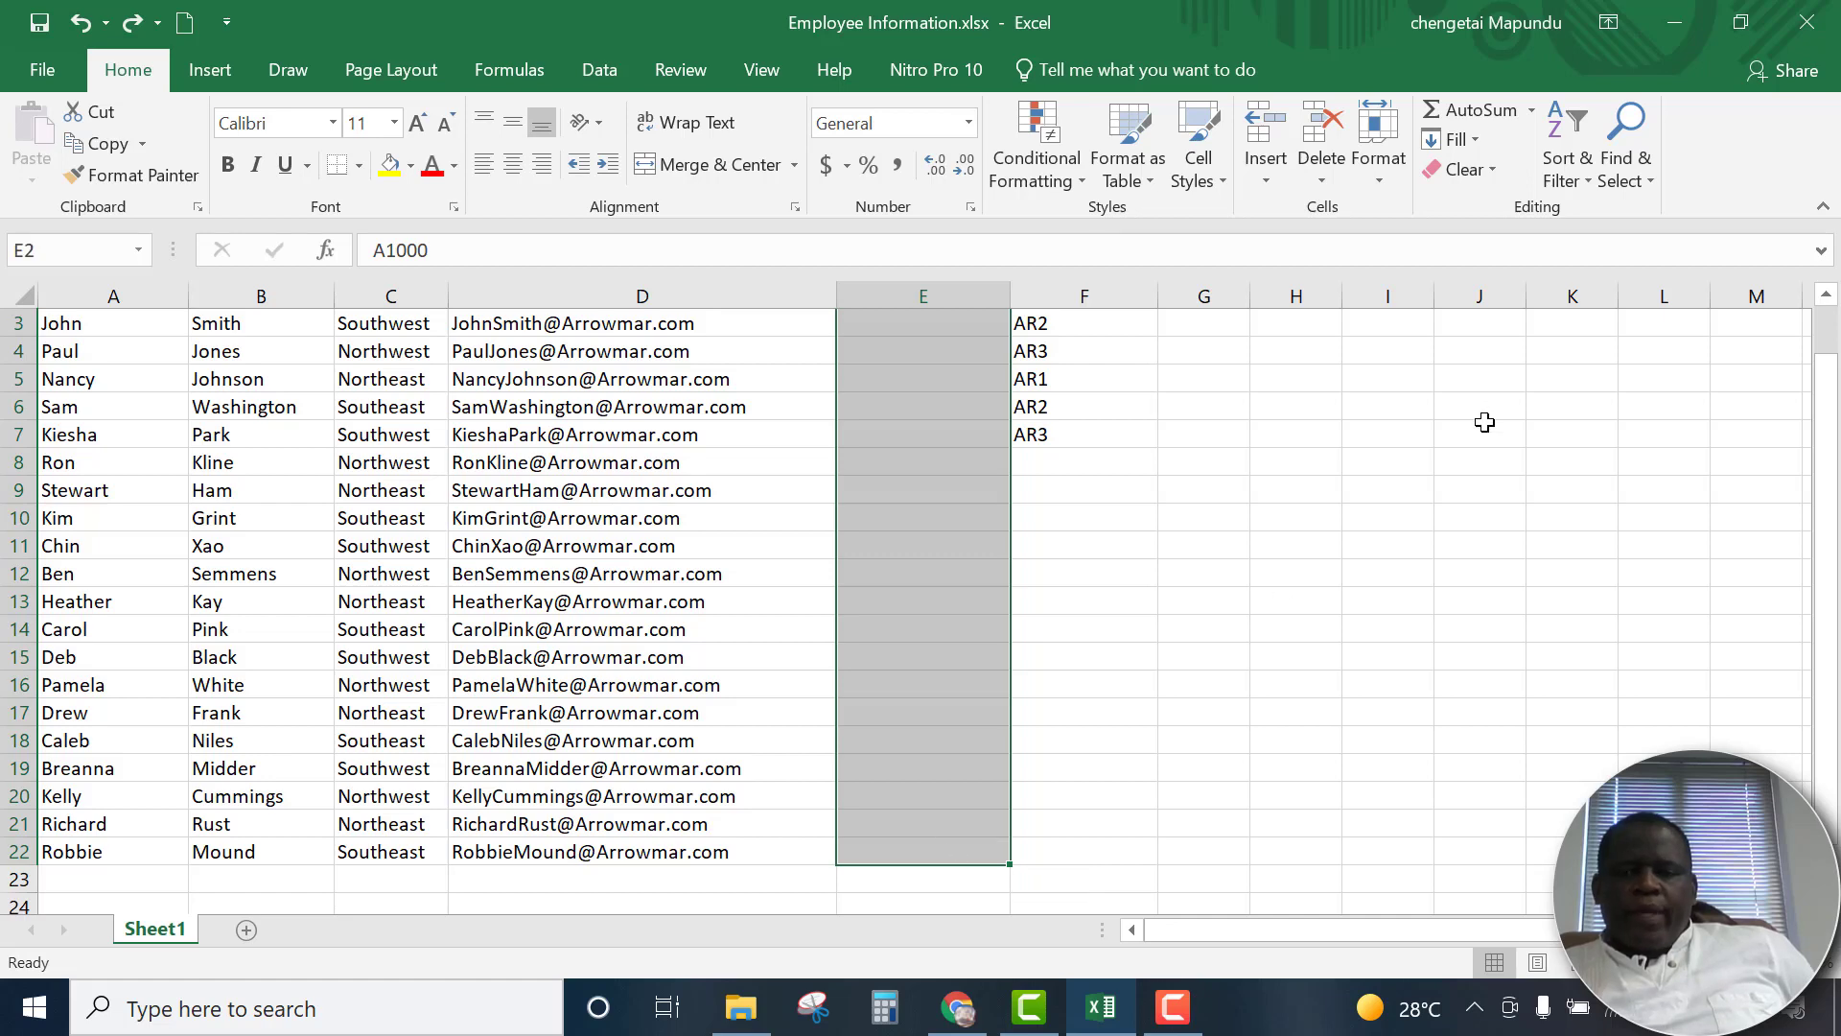
{"action": "scroll", "coordinate": [1488, 419], "scroll_direction": "up", "scroll_amount": 1}
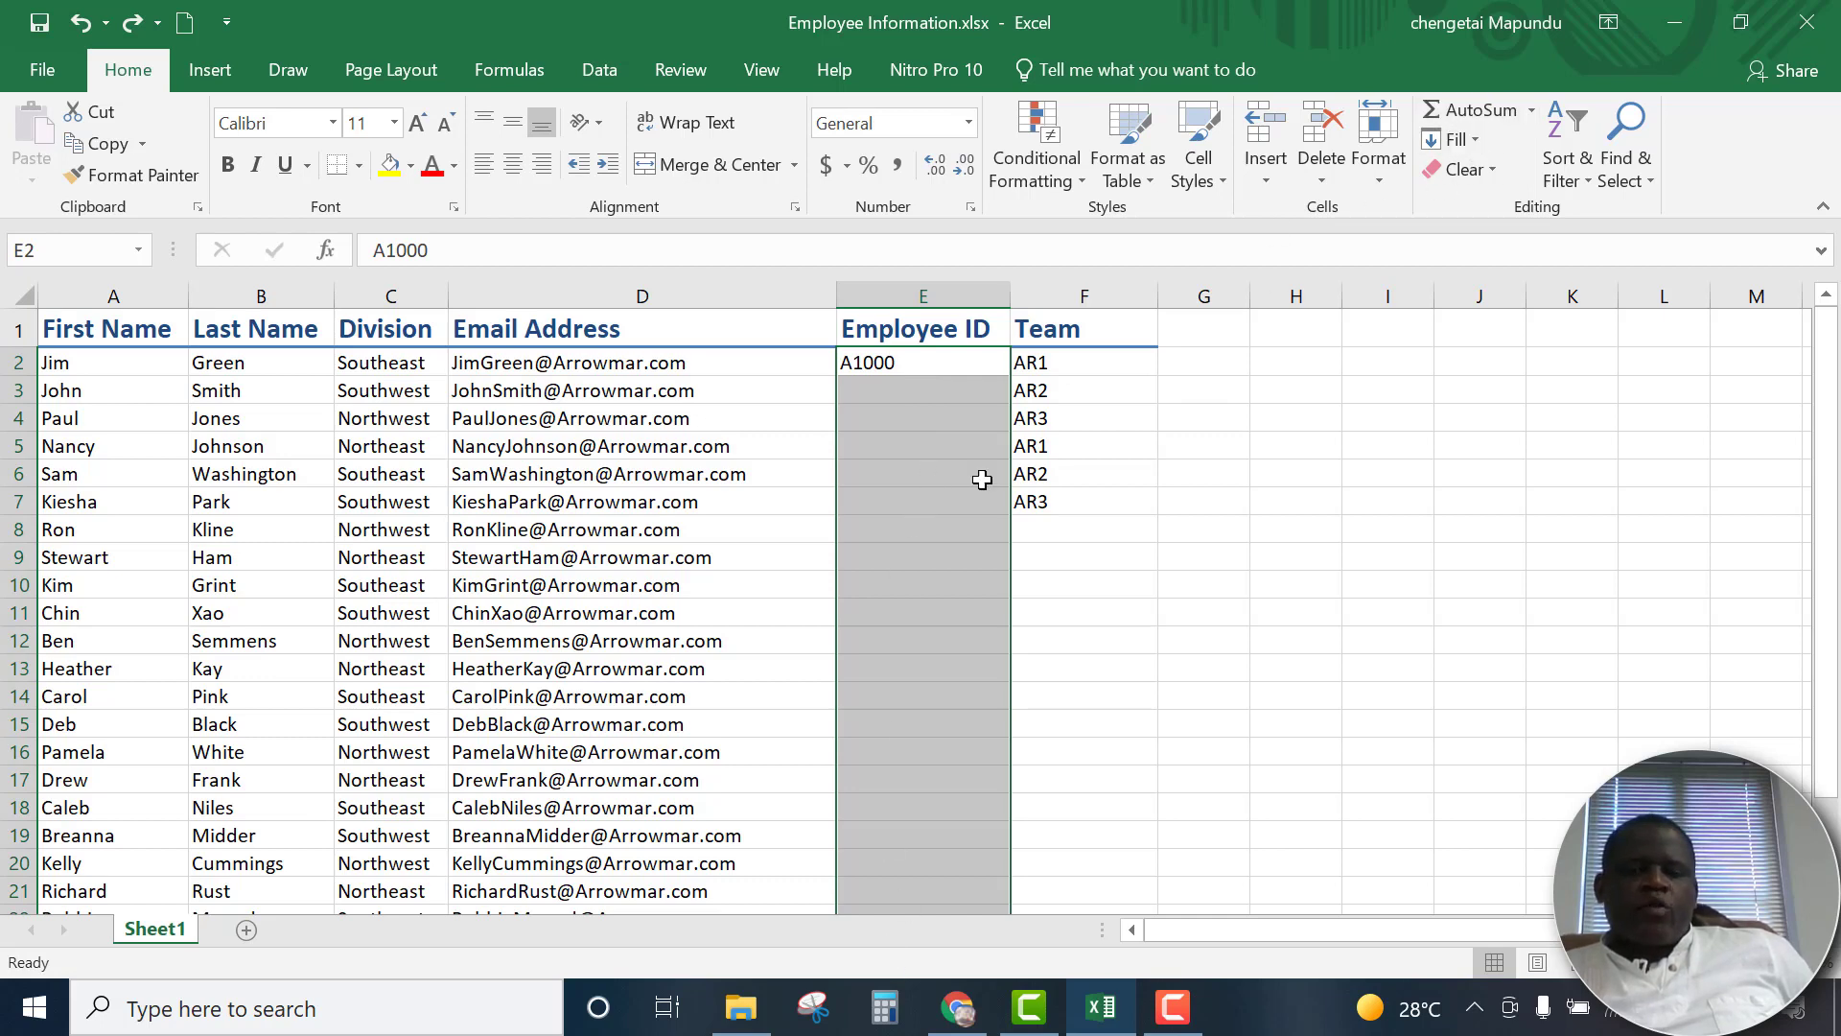
{"action": "left_click", "coordinate": [1475, 140]}
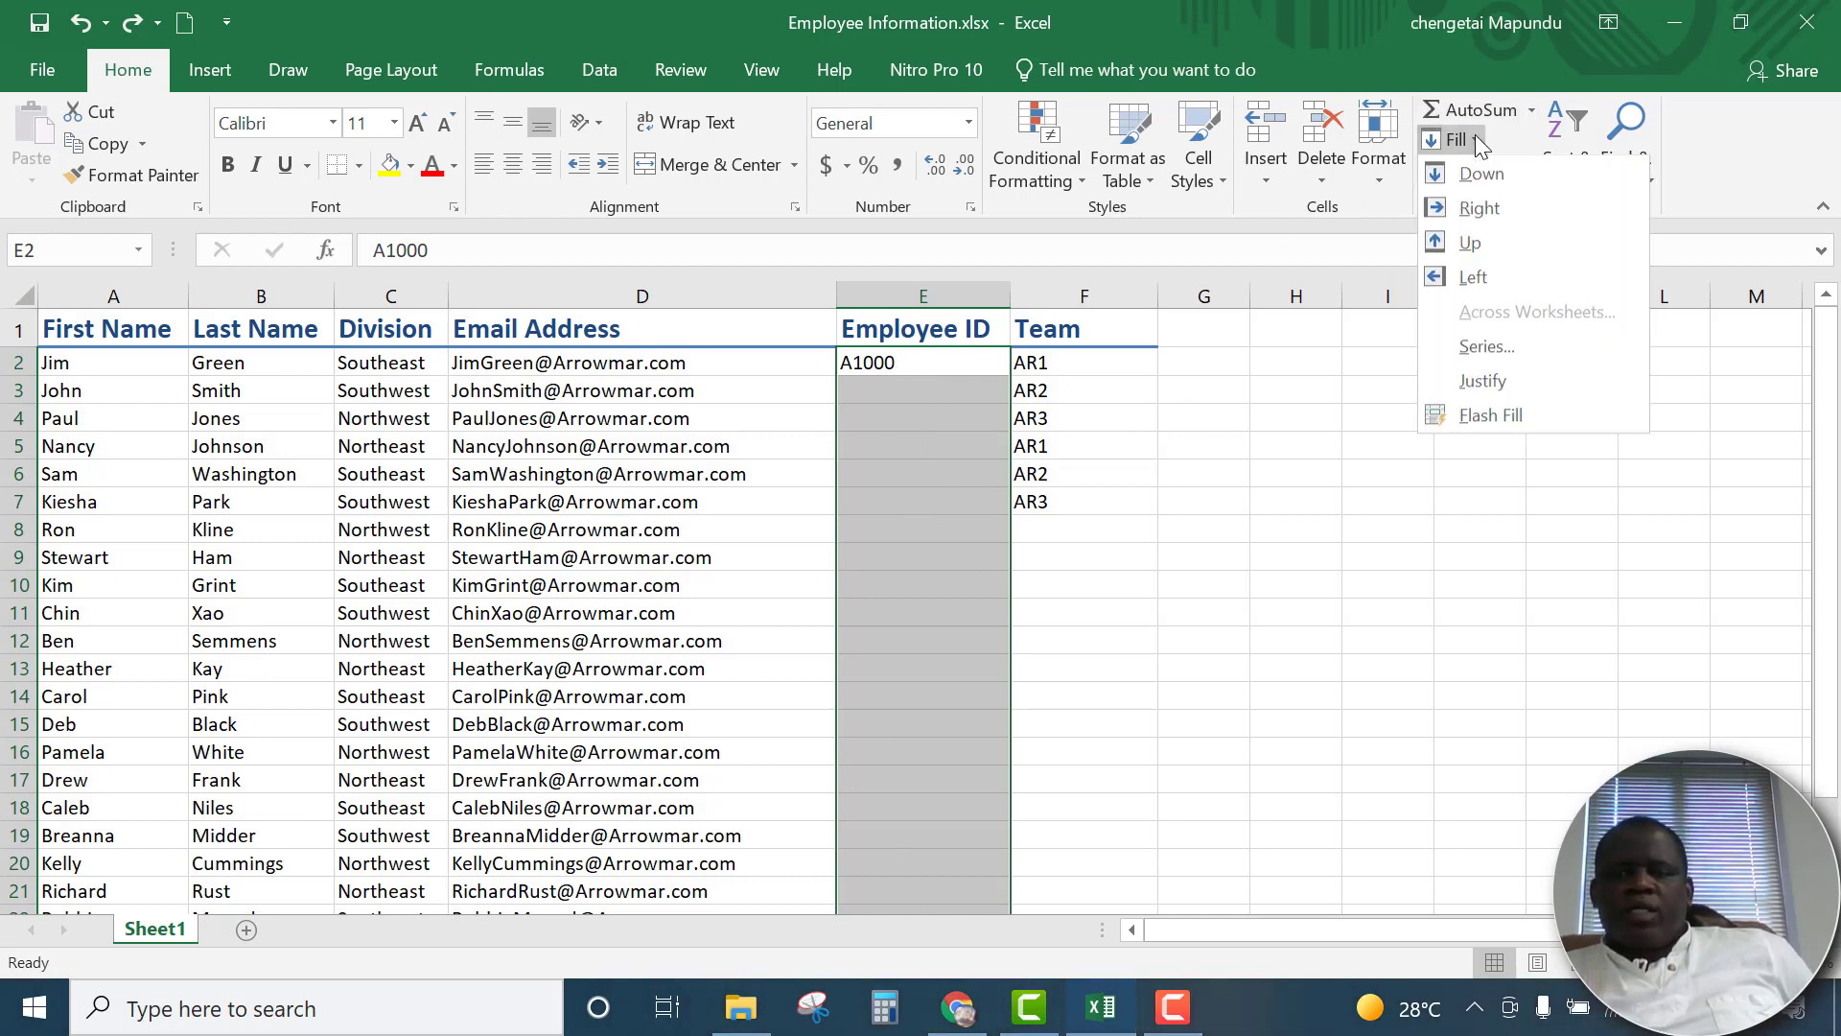
{"action": "left_click", "coordinate": [1484, 347]}
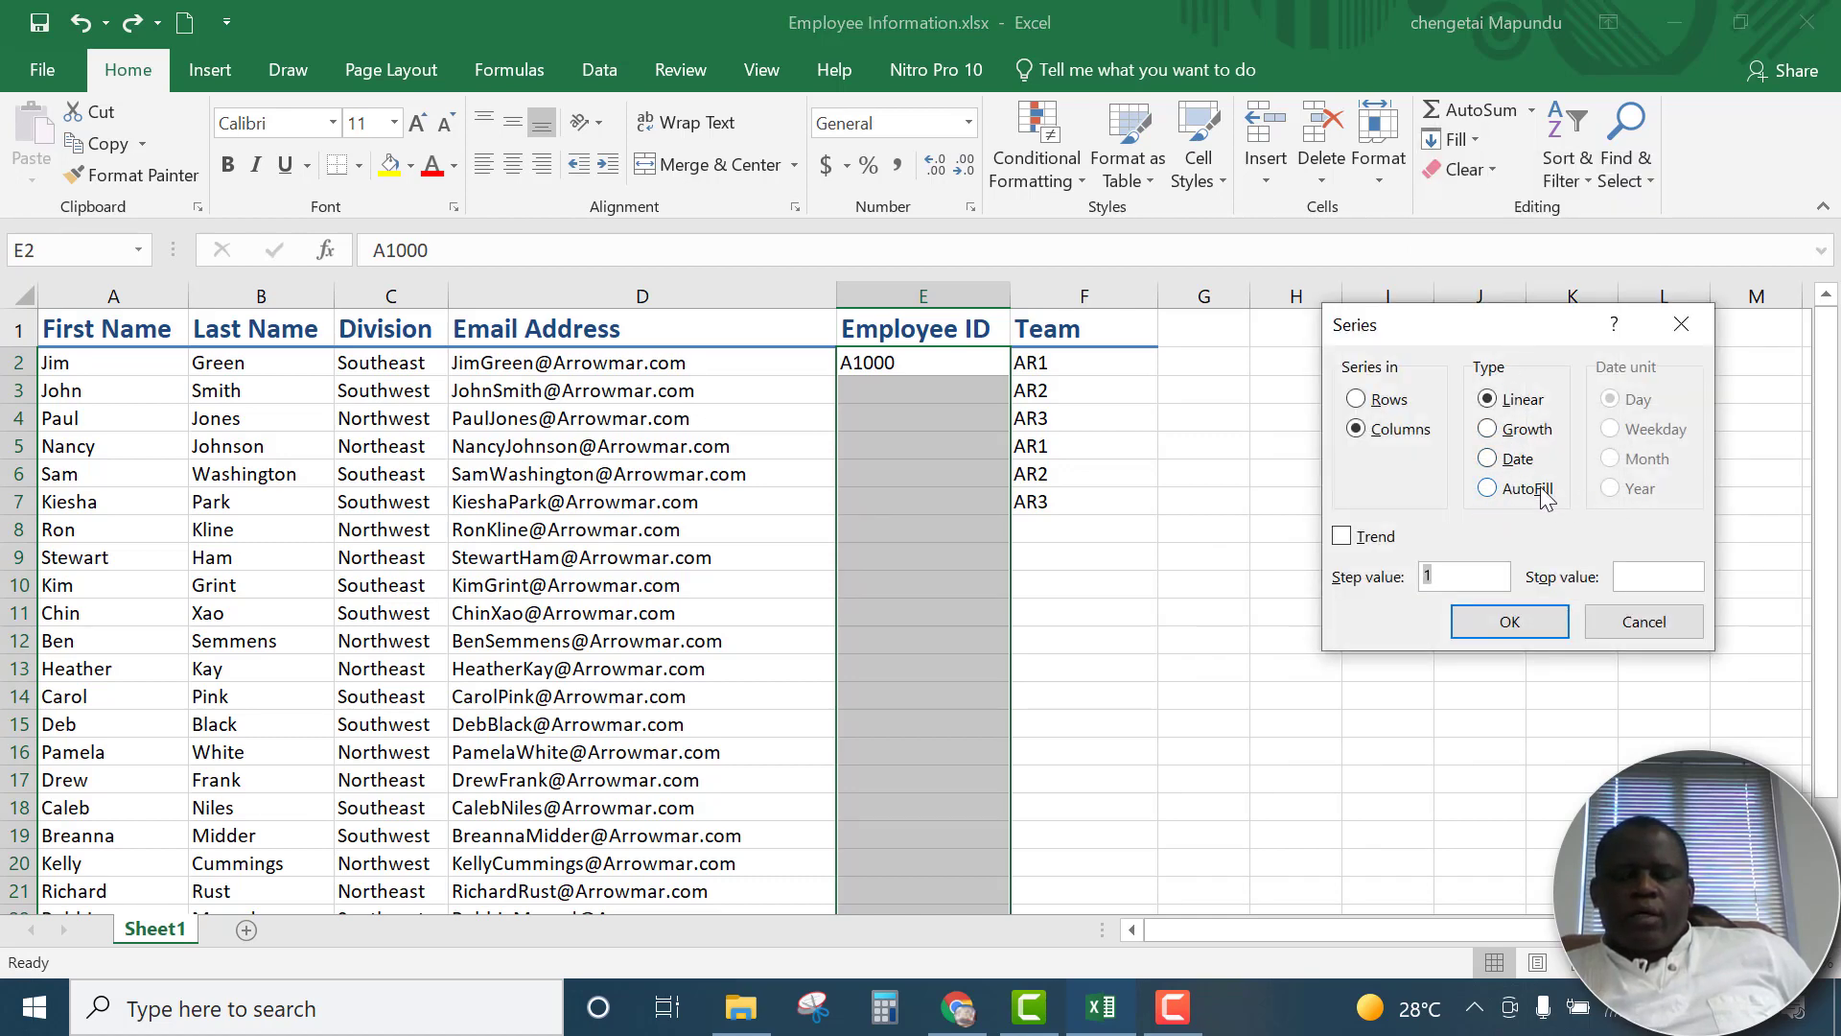
{"action": "left_click", "coordinate": [1499, 495]}
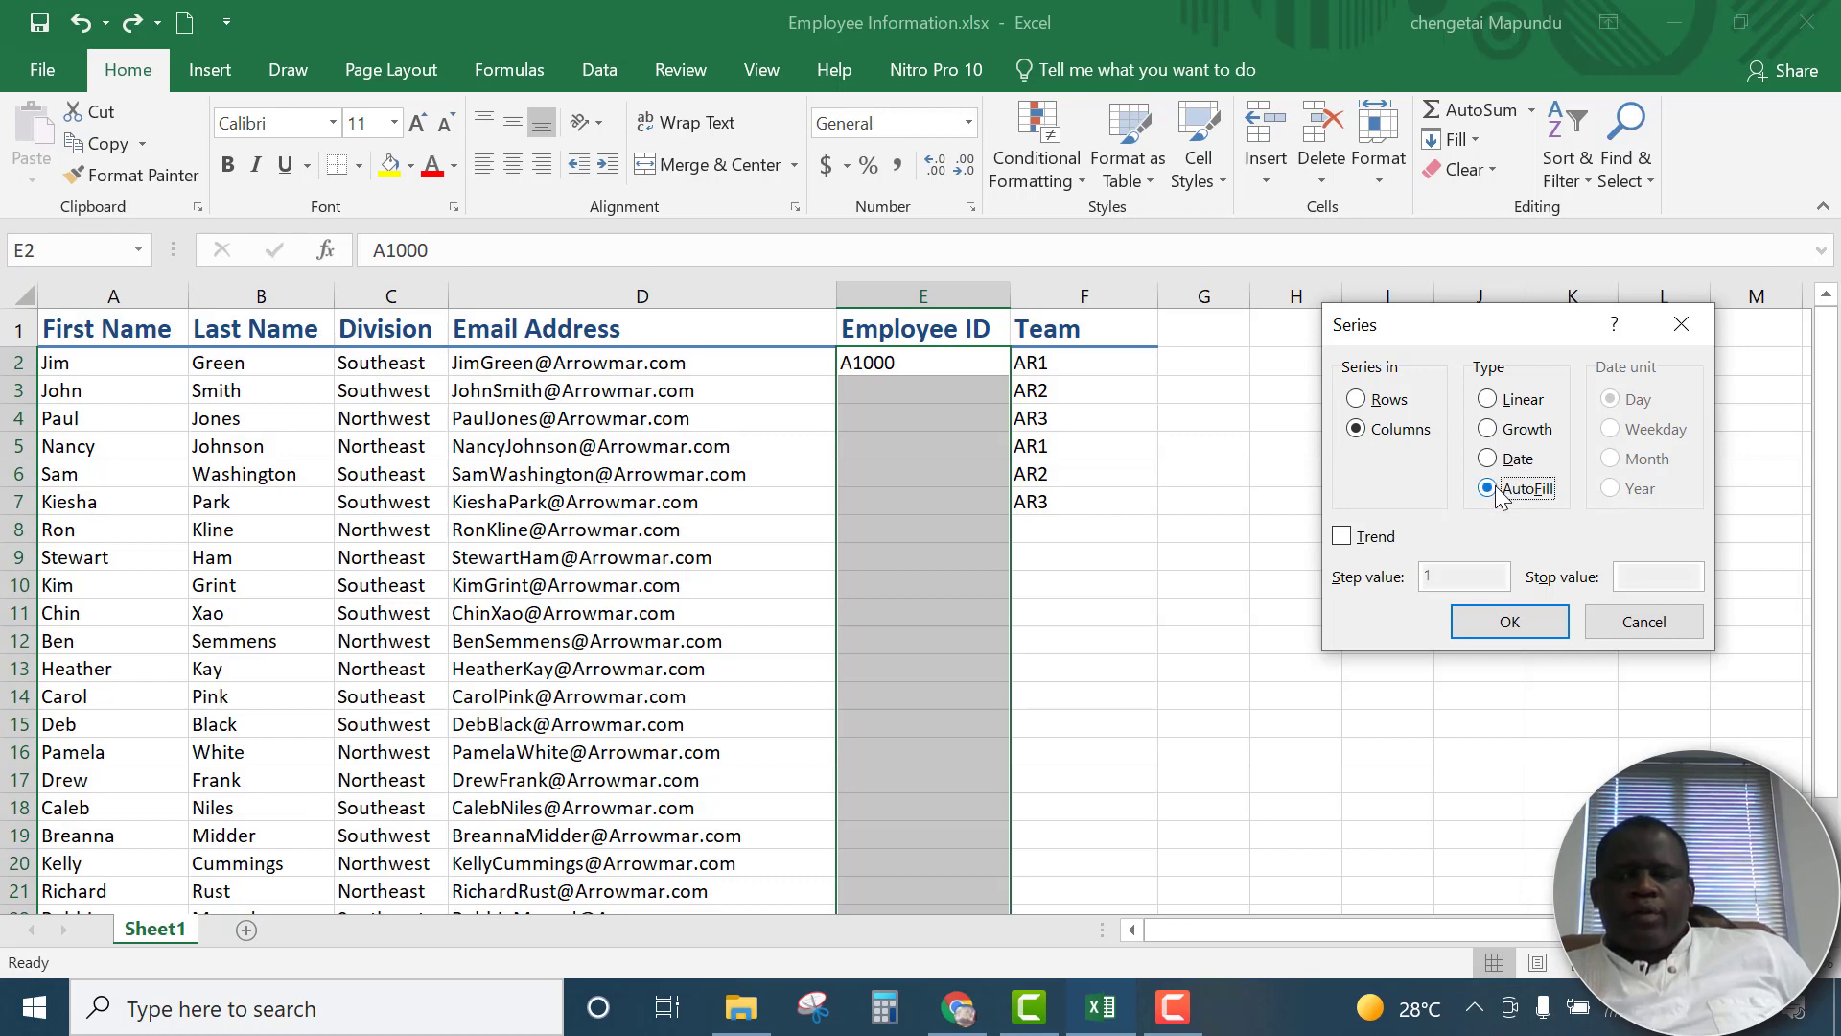
{"action": "left_click", "coordinate": [1511, 623]}
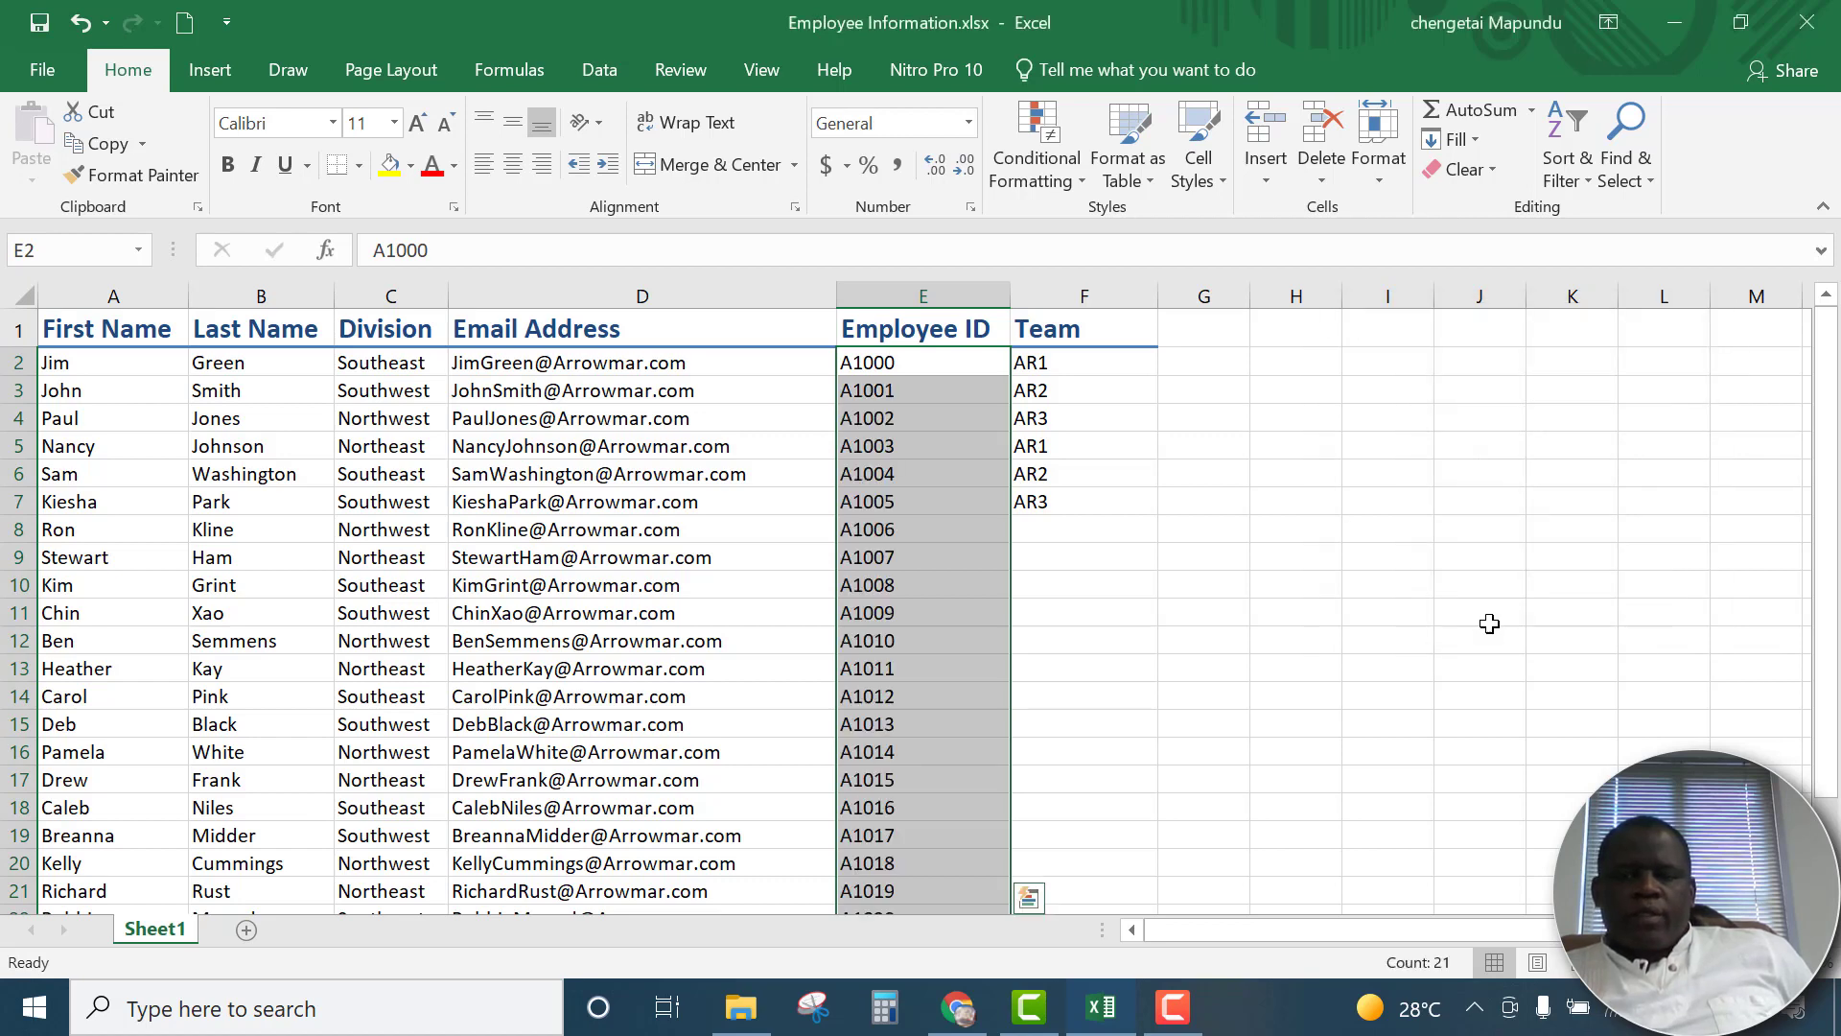
{"action": "scroll", "coordinate": [898, 475], "scroll_direction": "down", "scroll_amount": 5}
{"action": "scroll", "coordinate": [900, 475], "scroll_direction": "up", "scroll_amount": 5}
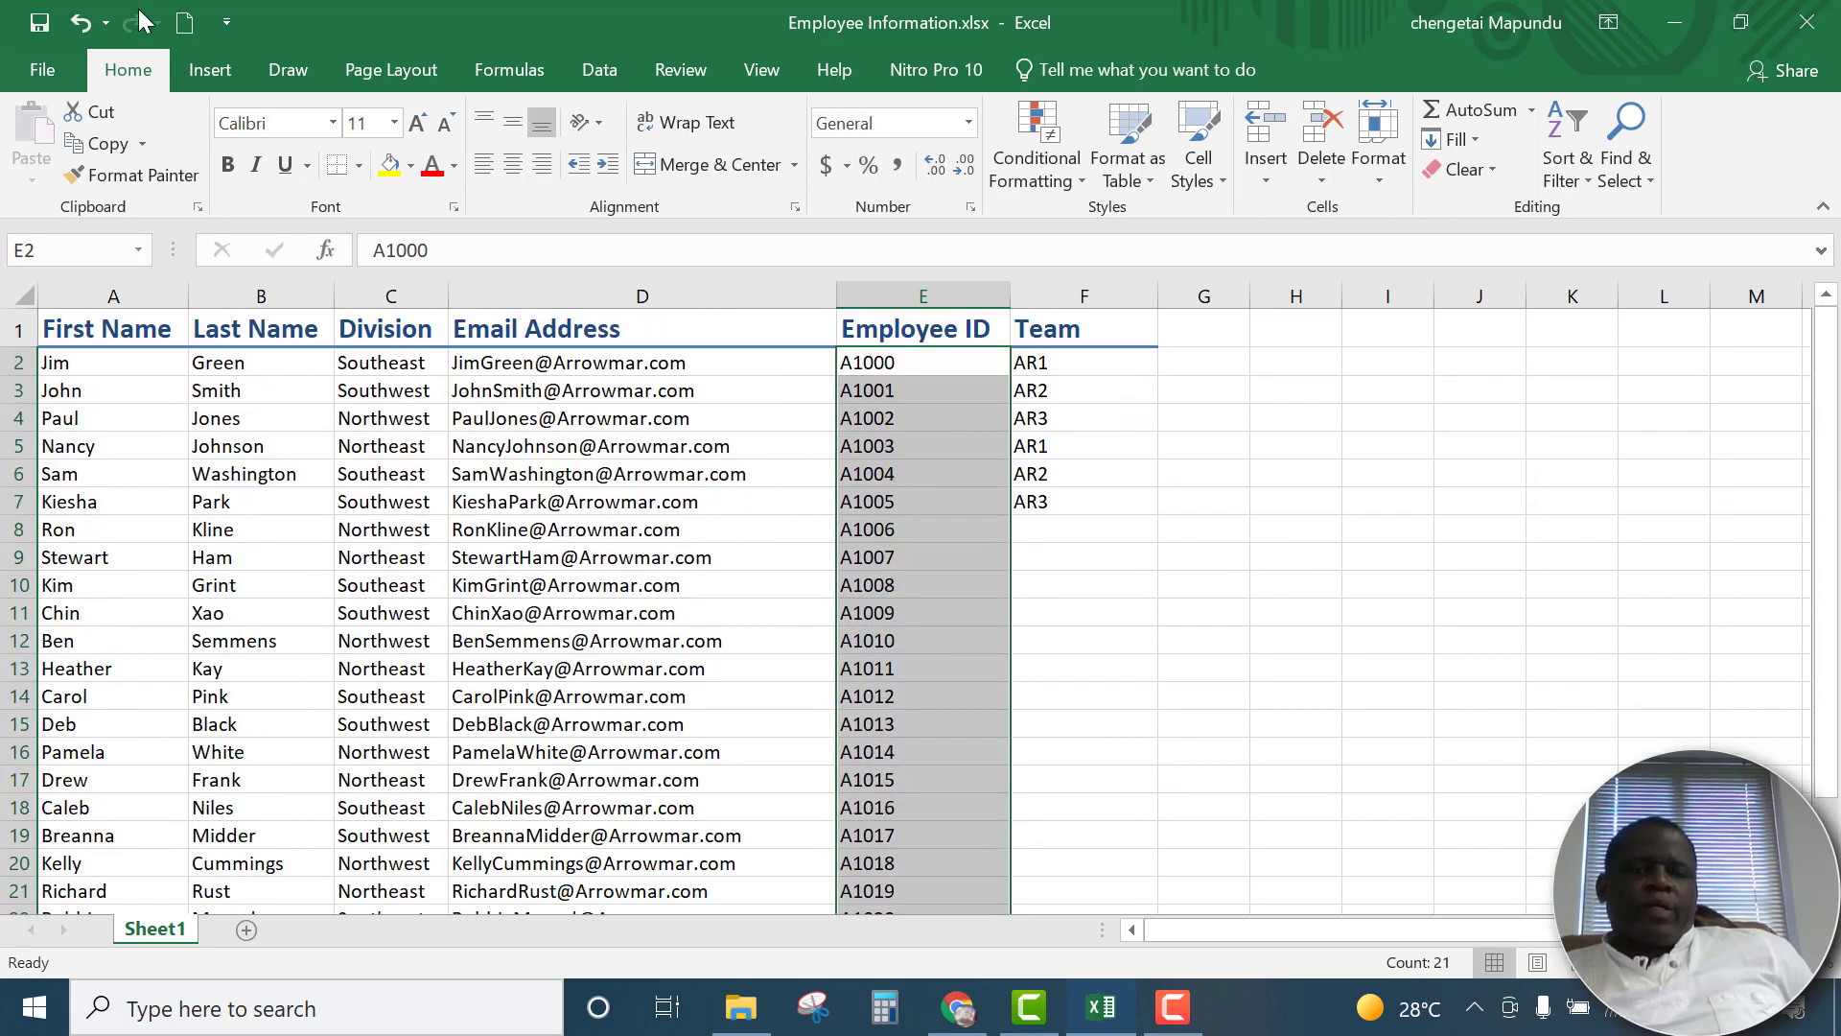
{"action": "left_click", "coordinate": [81, 38]}
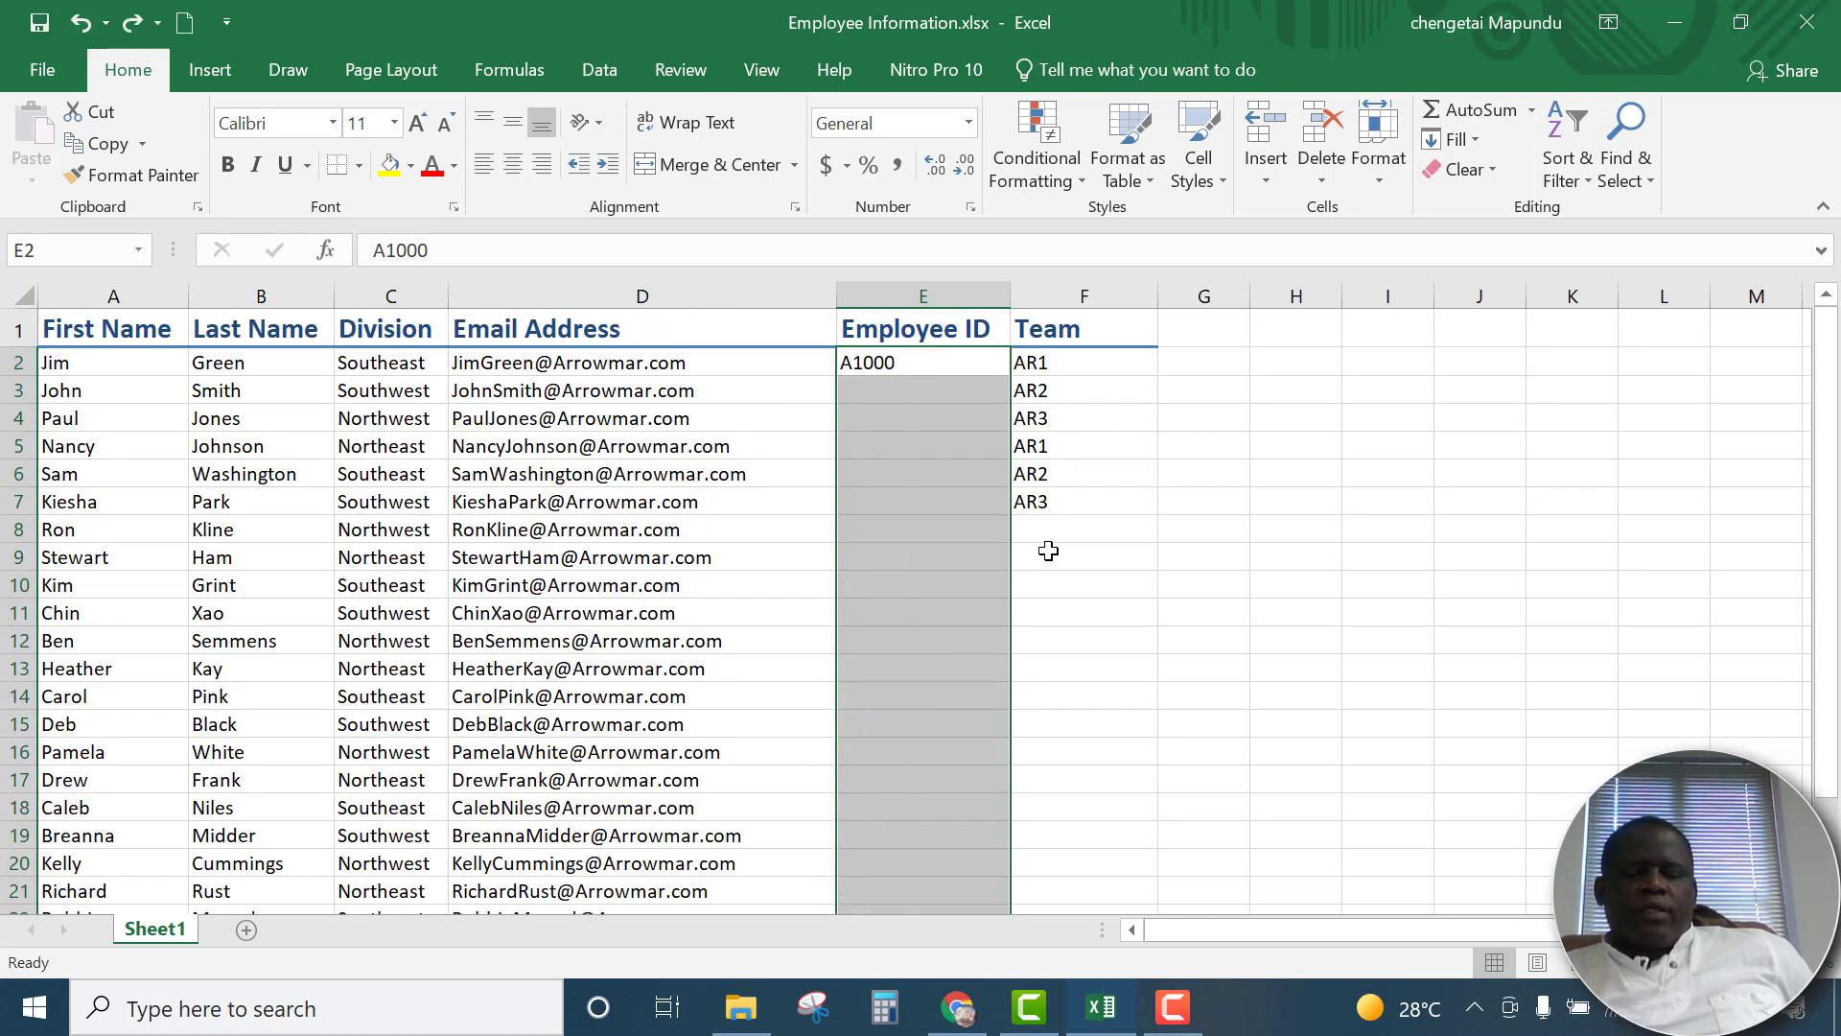
AutoFill the employee IDs from cell E2 down to the last employee row with the fill handle
{"action": "left_click", "coordinate": [977, 362]}
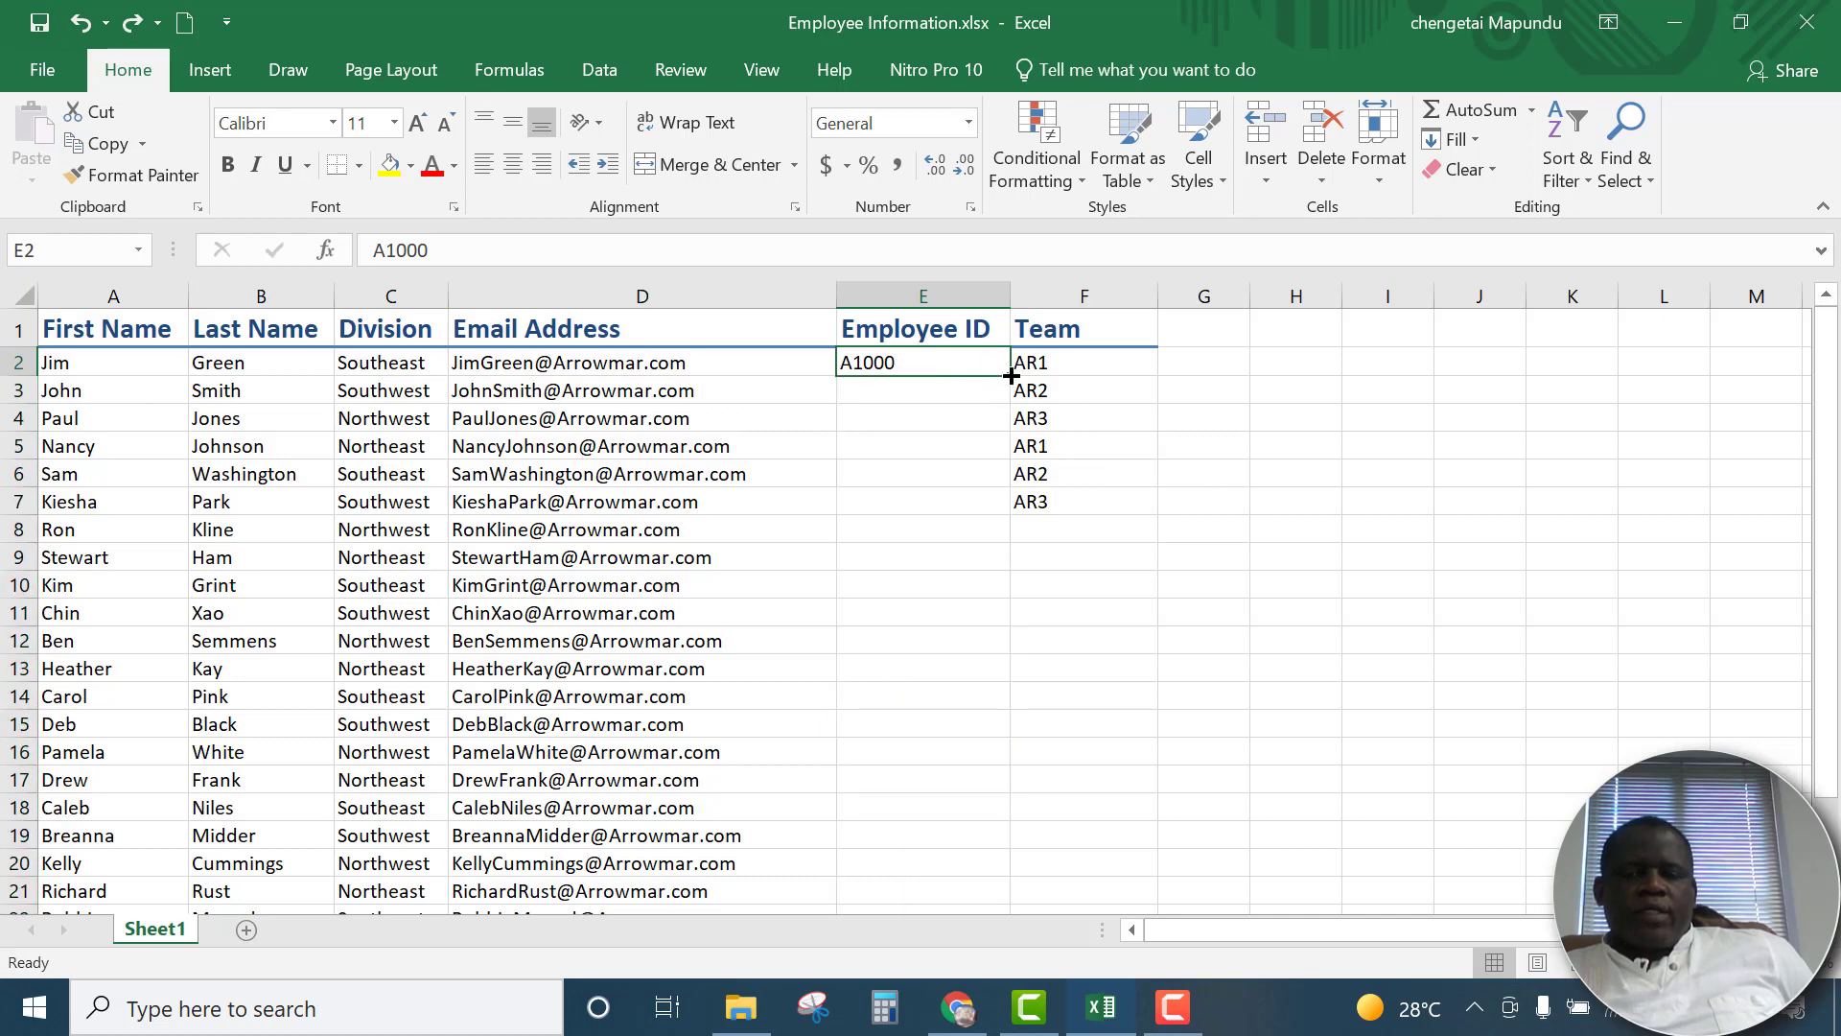
{"action": "double_click", "coordinate": [1011, 376]}
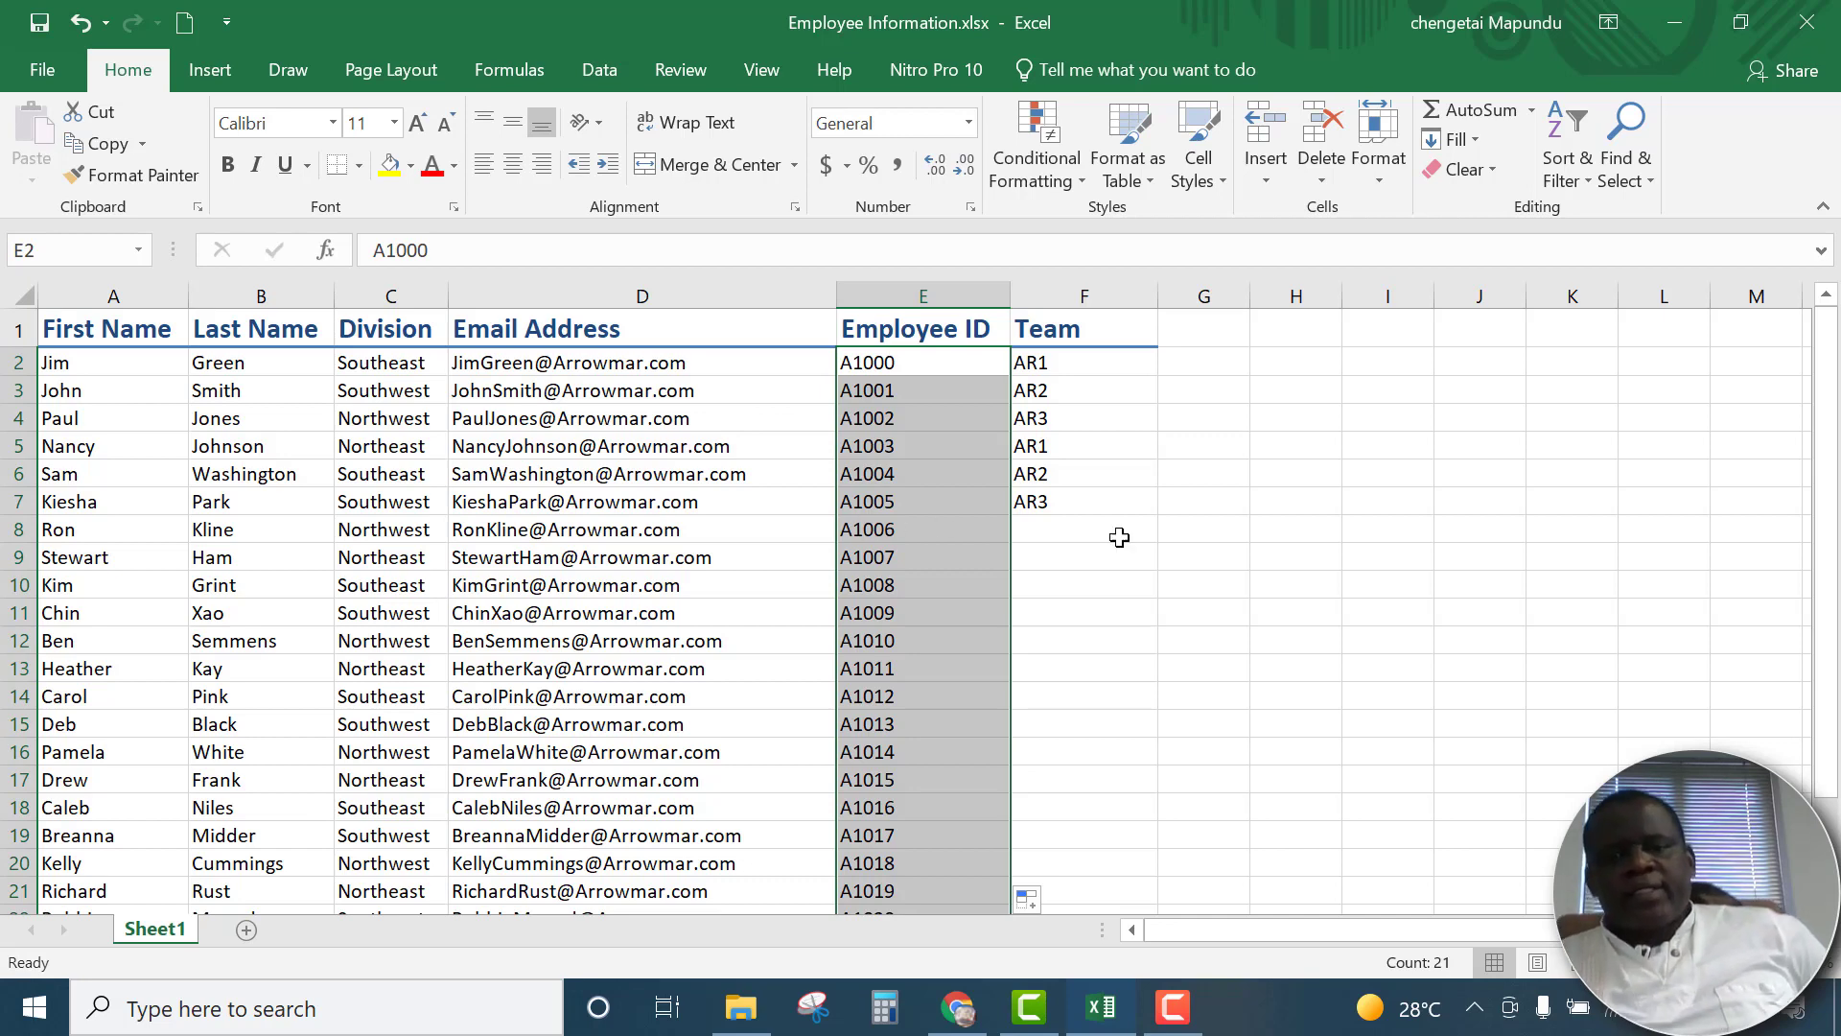
{"action": "left_click", "coordinate": [1183, 483]}
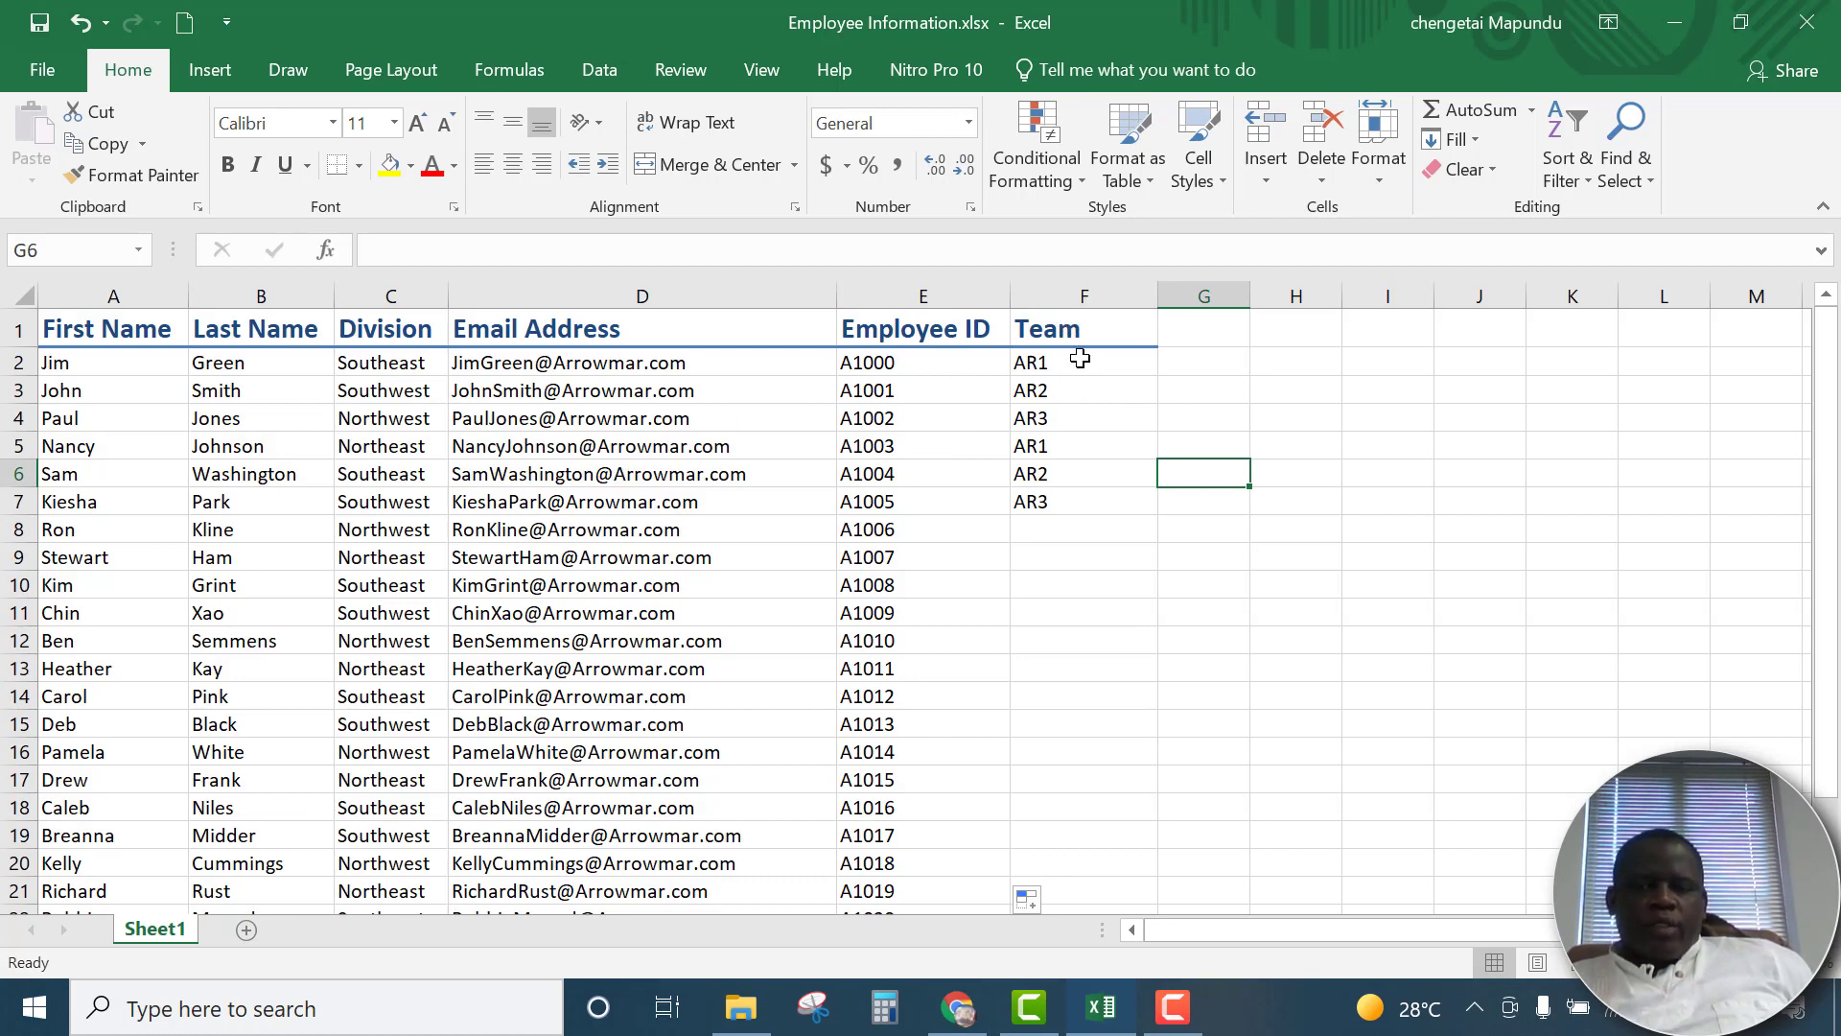
AutoFill the repeating AR1, AR2, AR3 team pattern from F2:F7 down to the last employee row and check it
{"action": "left_click_drag", "start_coordinate": [1081, 358], "coordinate": [1060, 526]}
{"action": "left_click", "coordinate": [1431, 501]}
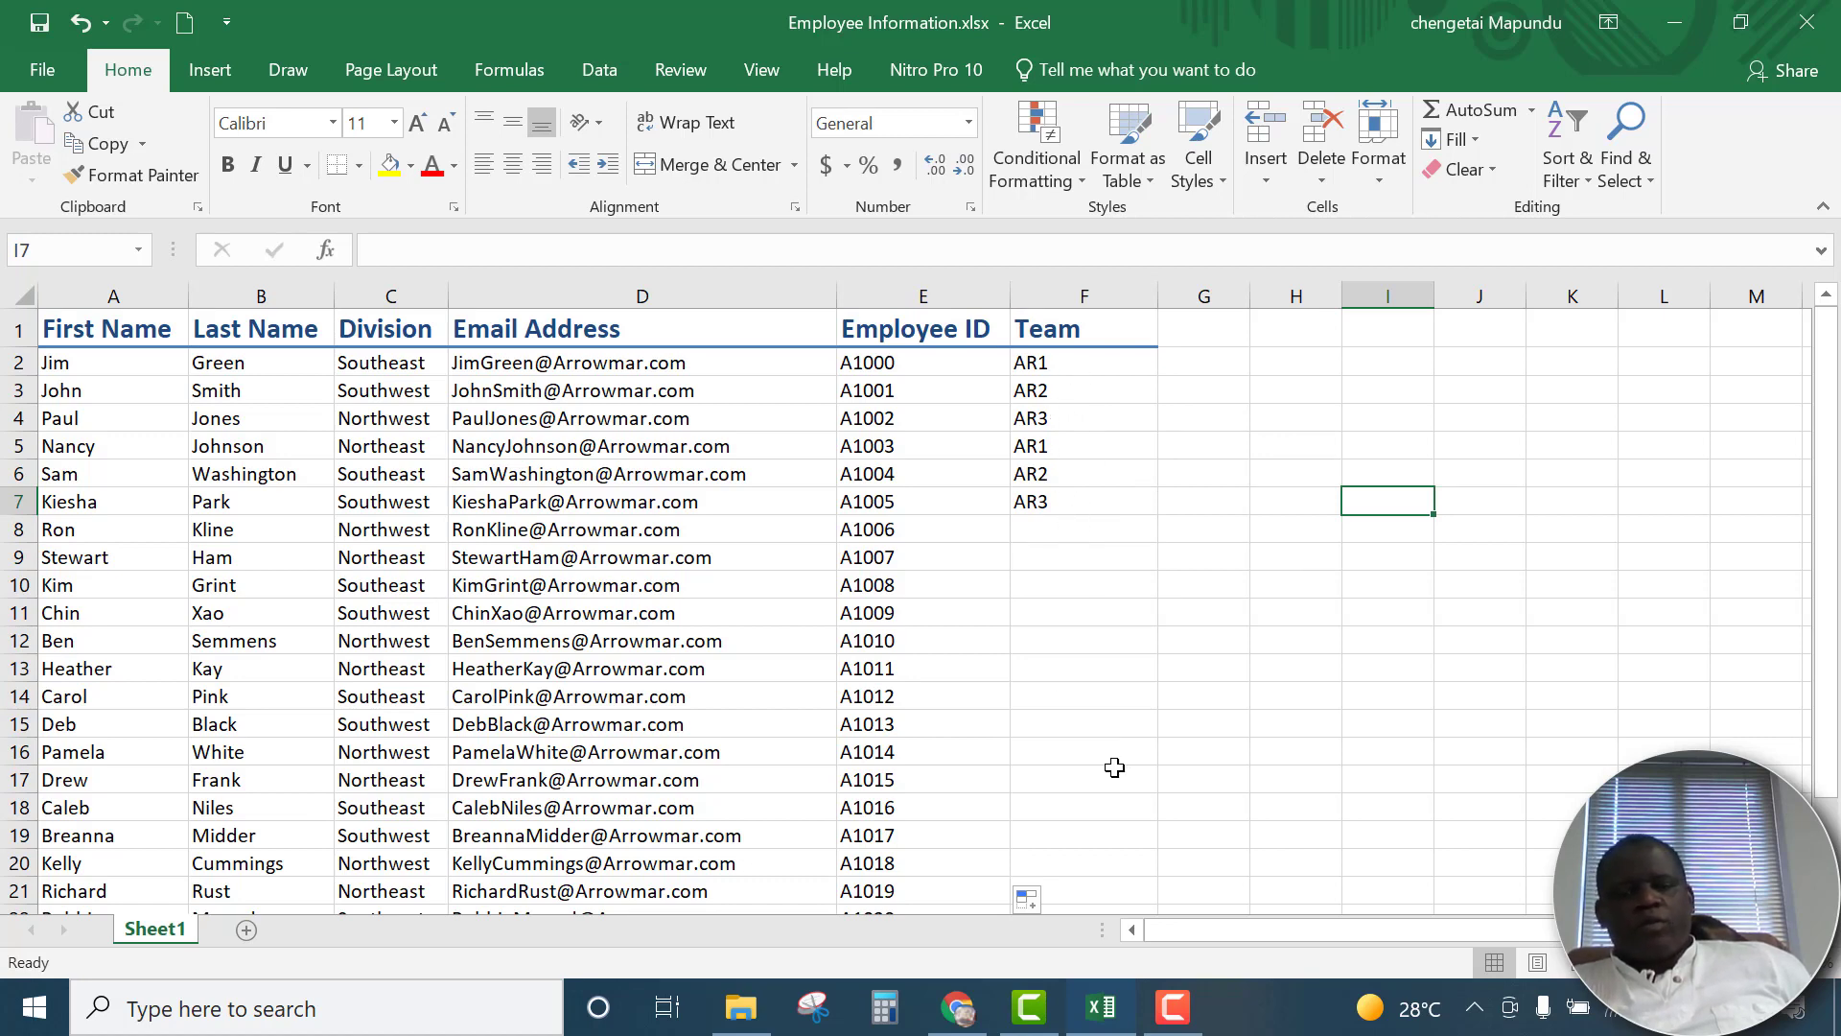
{"action": "left_click_drag", "start_coordinate": [1075, 366], "coordinate": [1064, 501]}
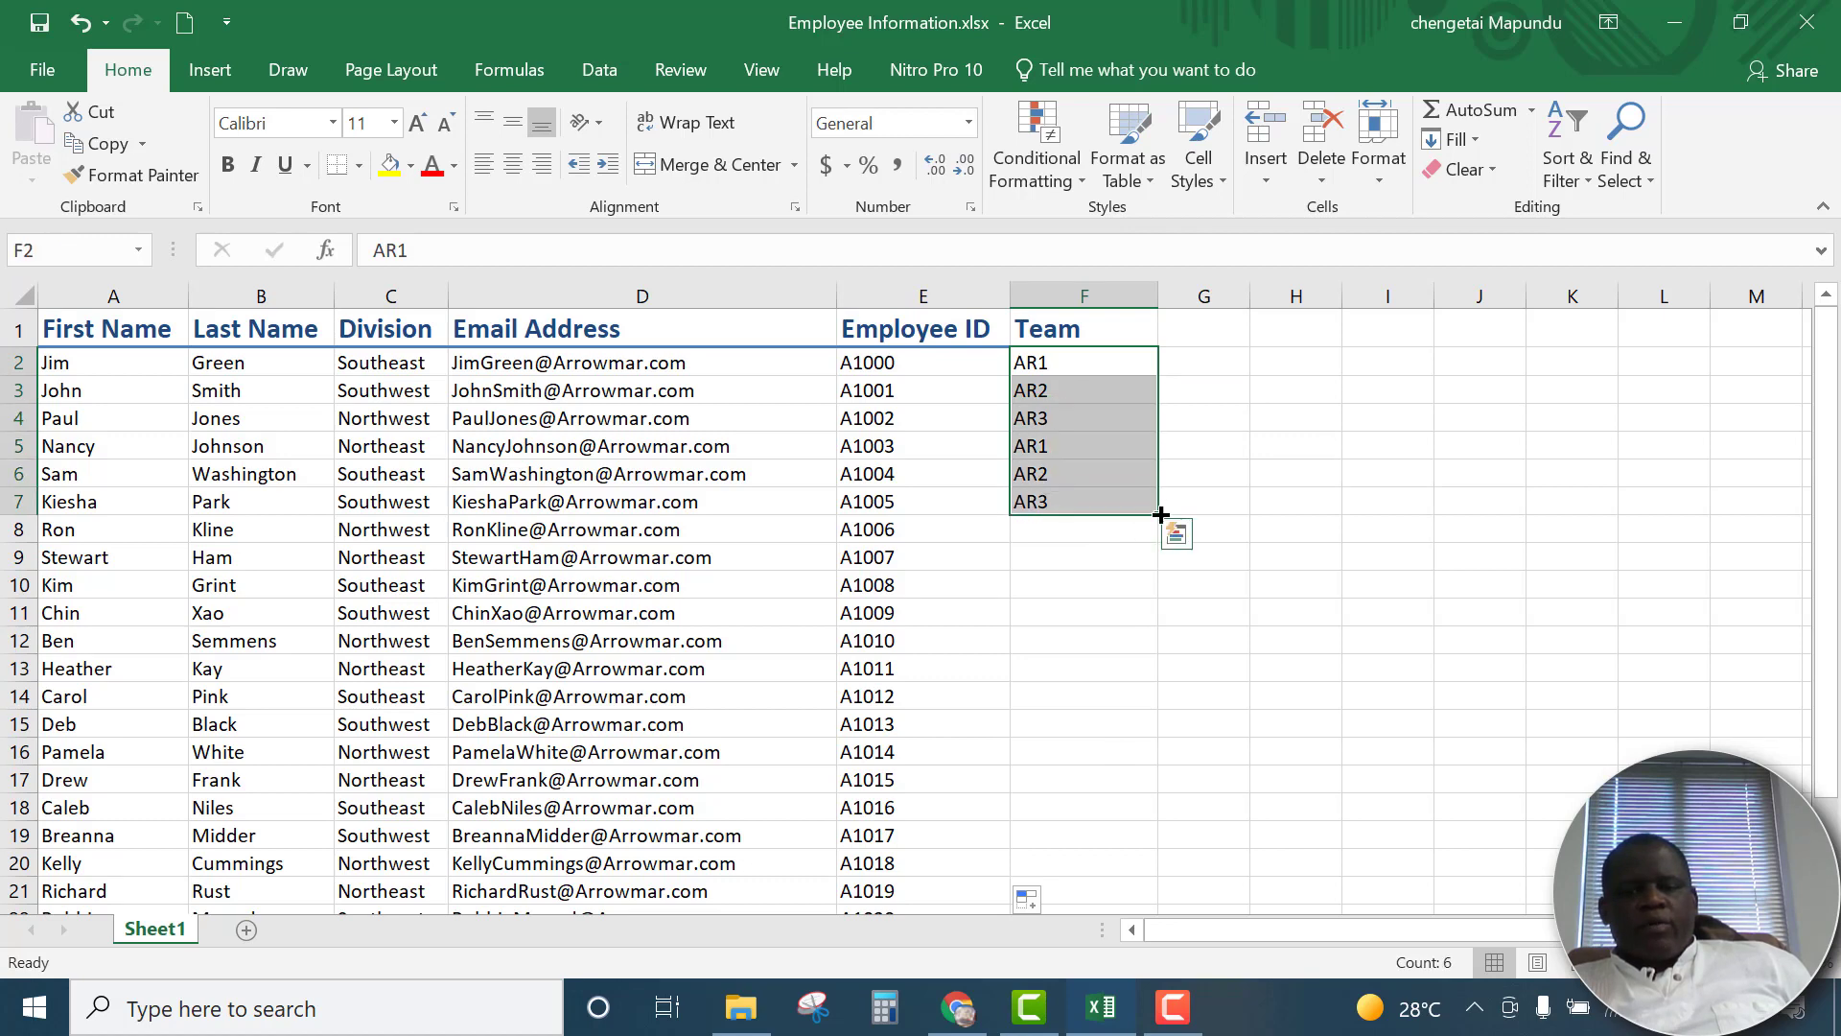
{"action": "double_click", "coordinate": [1161, 517]}
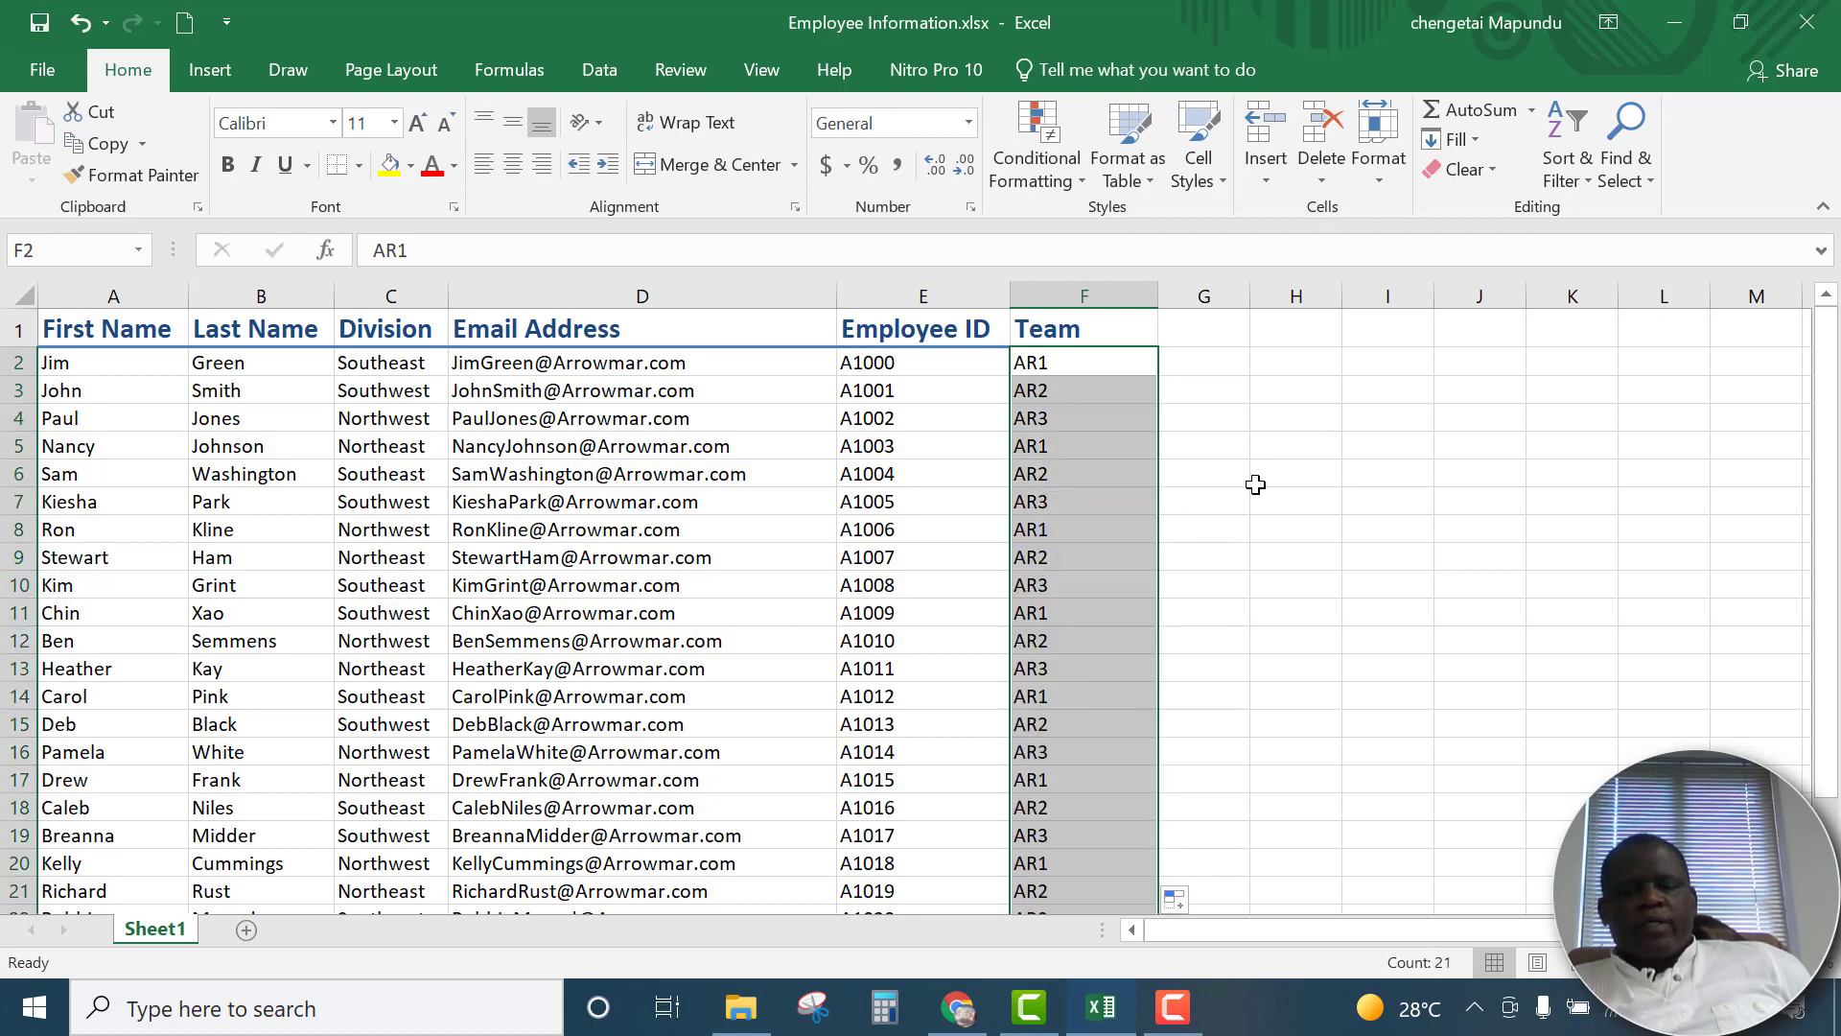
{"action": "scroll", "coordinate": [1280, 482], "scroll_direction": "down", "scroll_amount": 3}
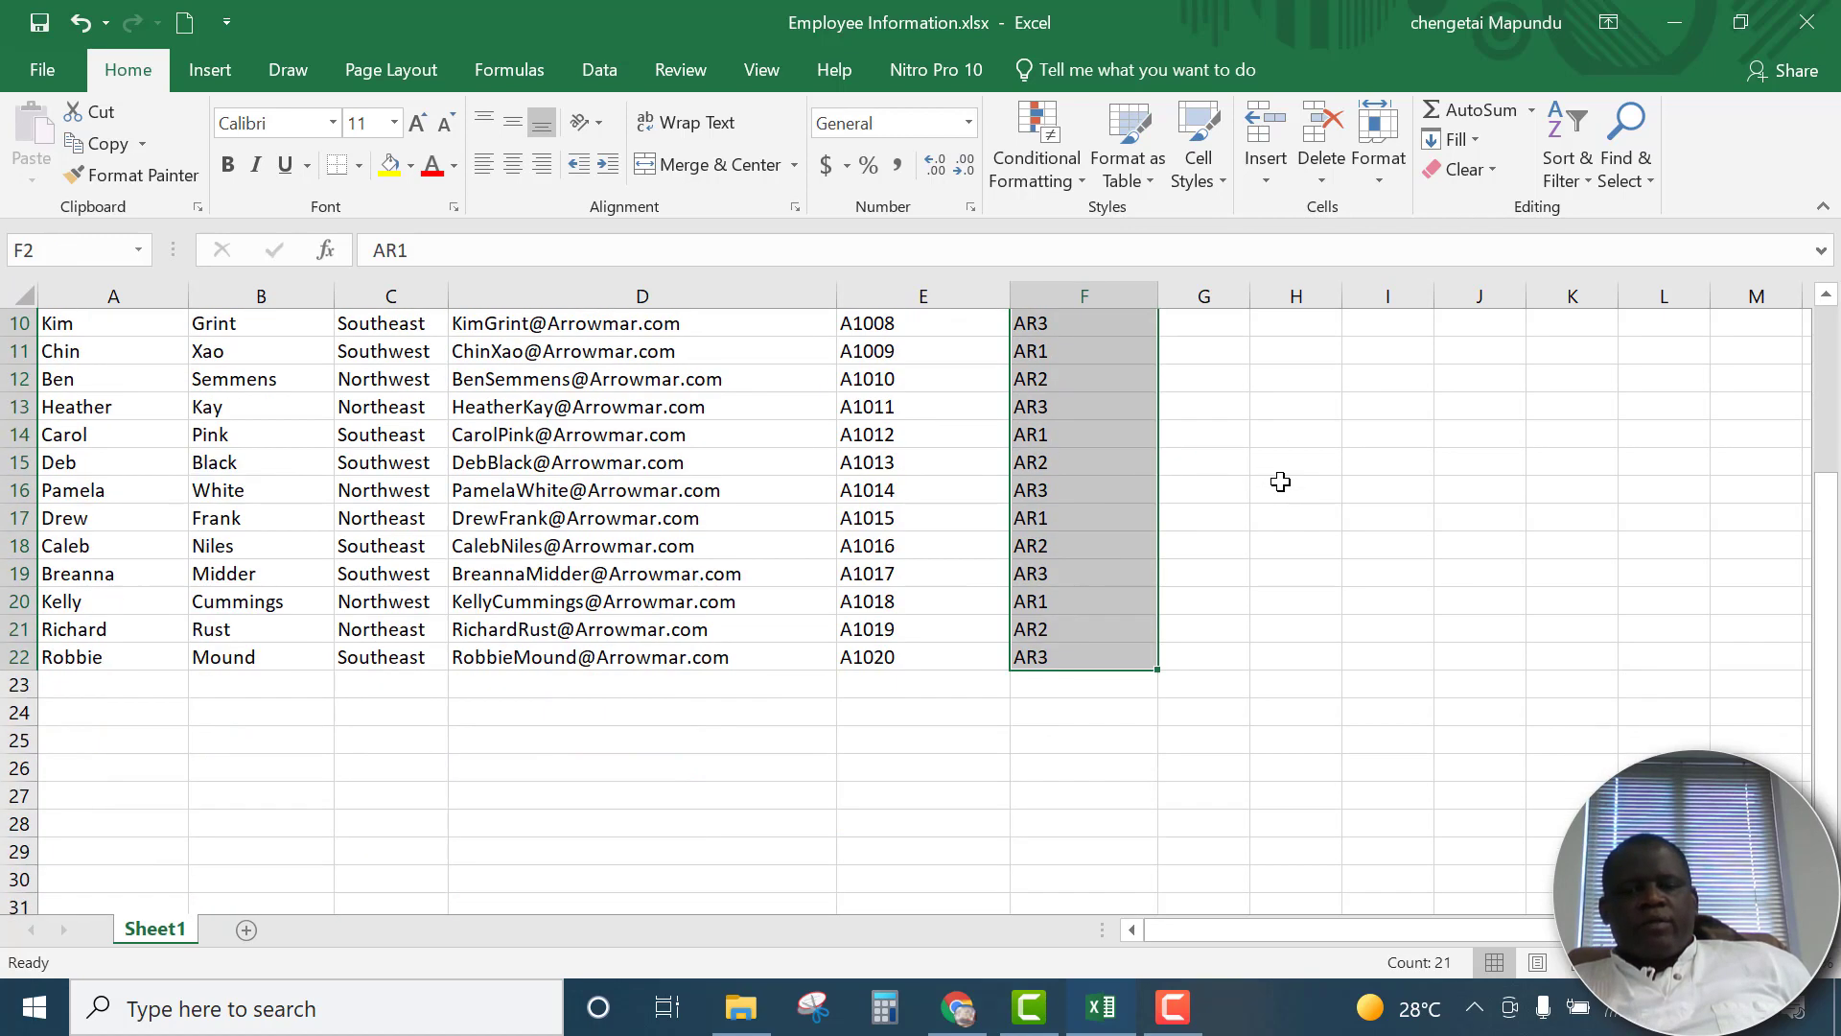
{"action": "left_click", "coordinate": [1092, 596]}
{"action": "scroll", "coordinate": [1225, 582], "scroll_direction": "up", "scroll_amount": 3}
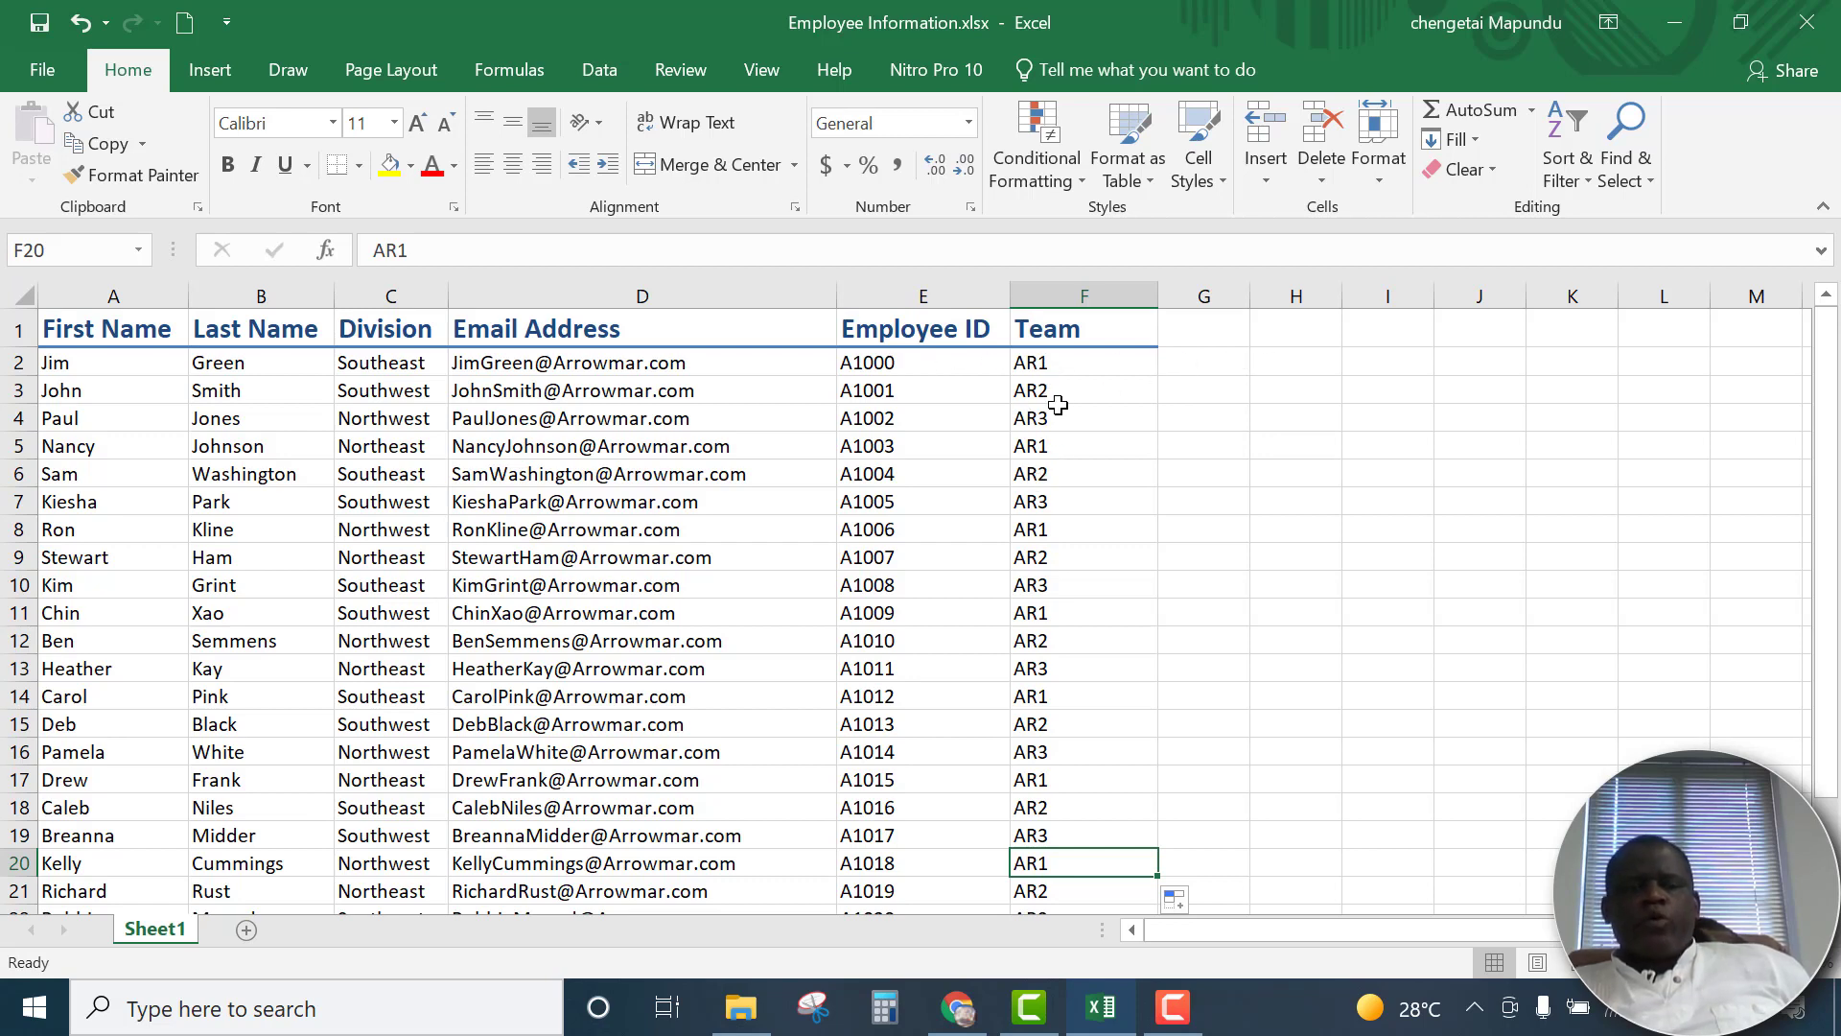
Enter Monday in cell G1 and extend the weekday series across the header row to Friday in K1
{"action": "left_click", "coordinate": [1224, 329]}
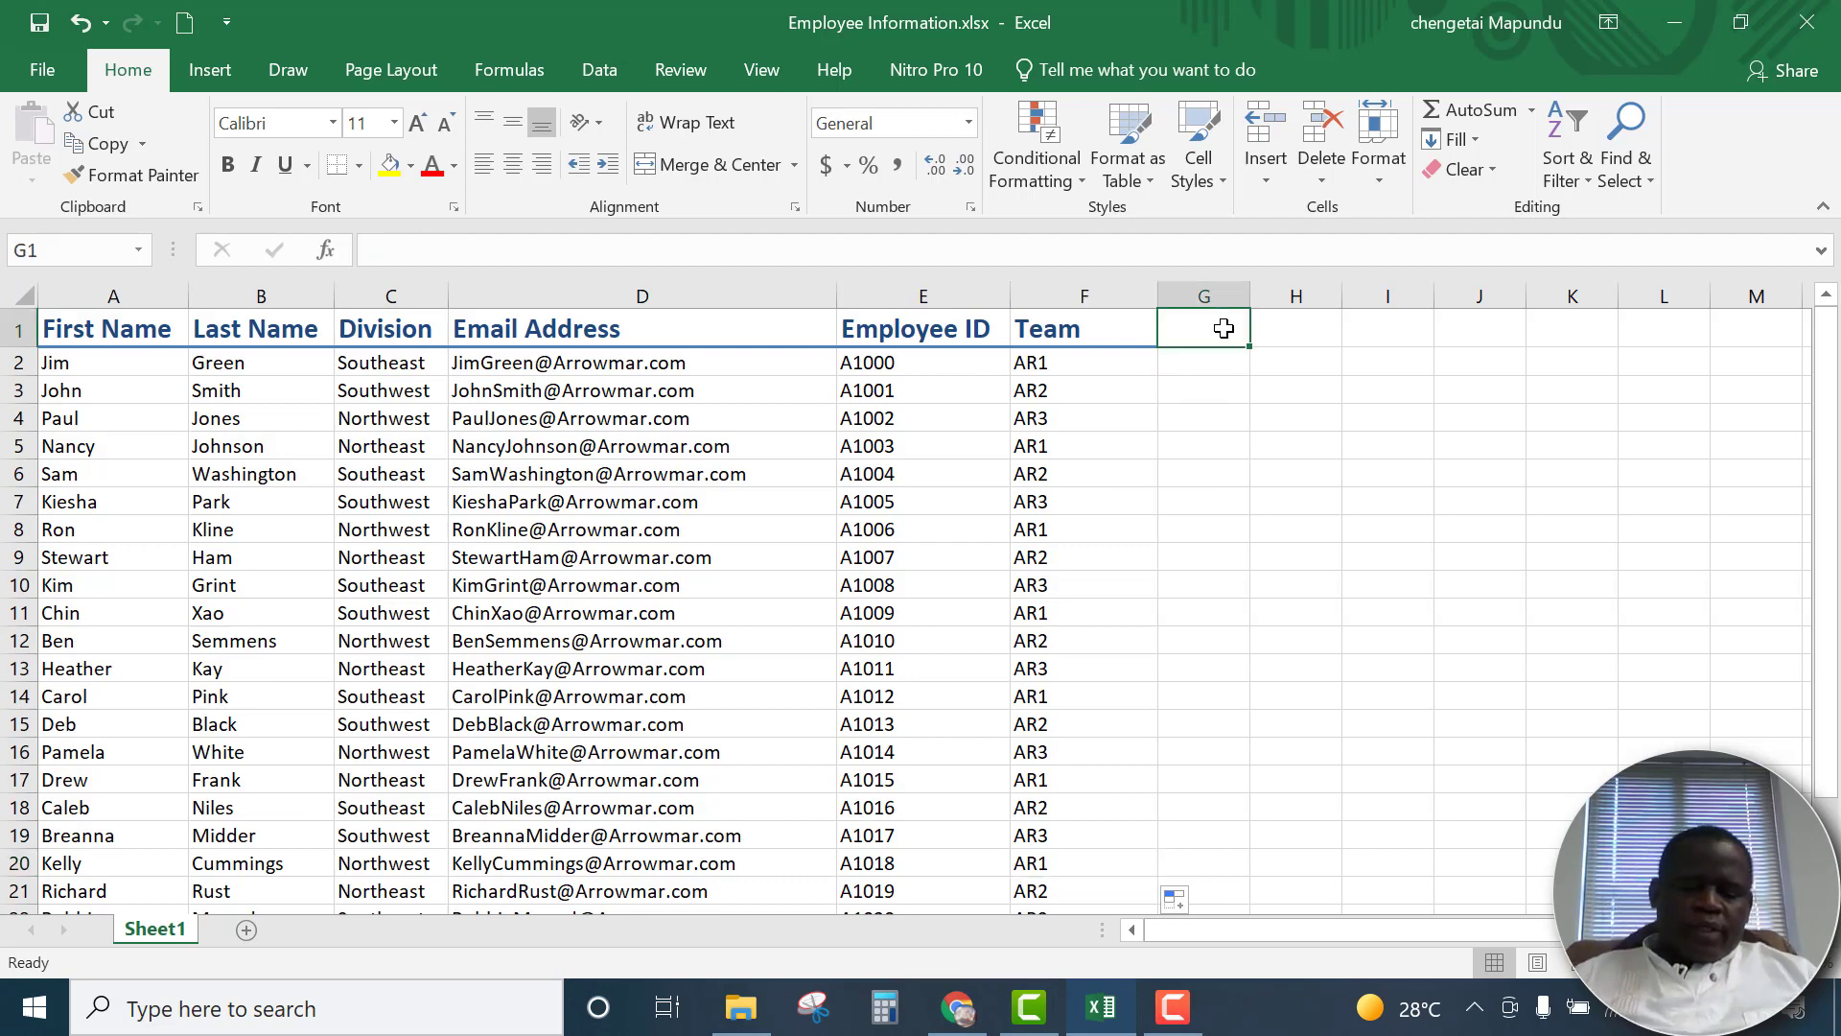
{"action": "type", "text": "Monday"}
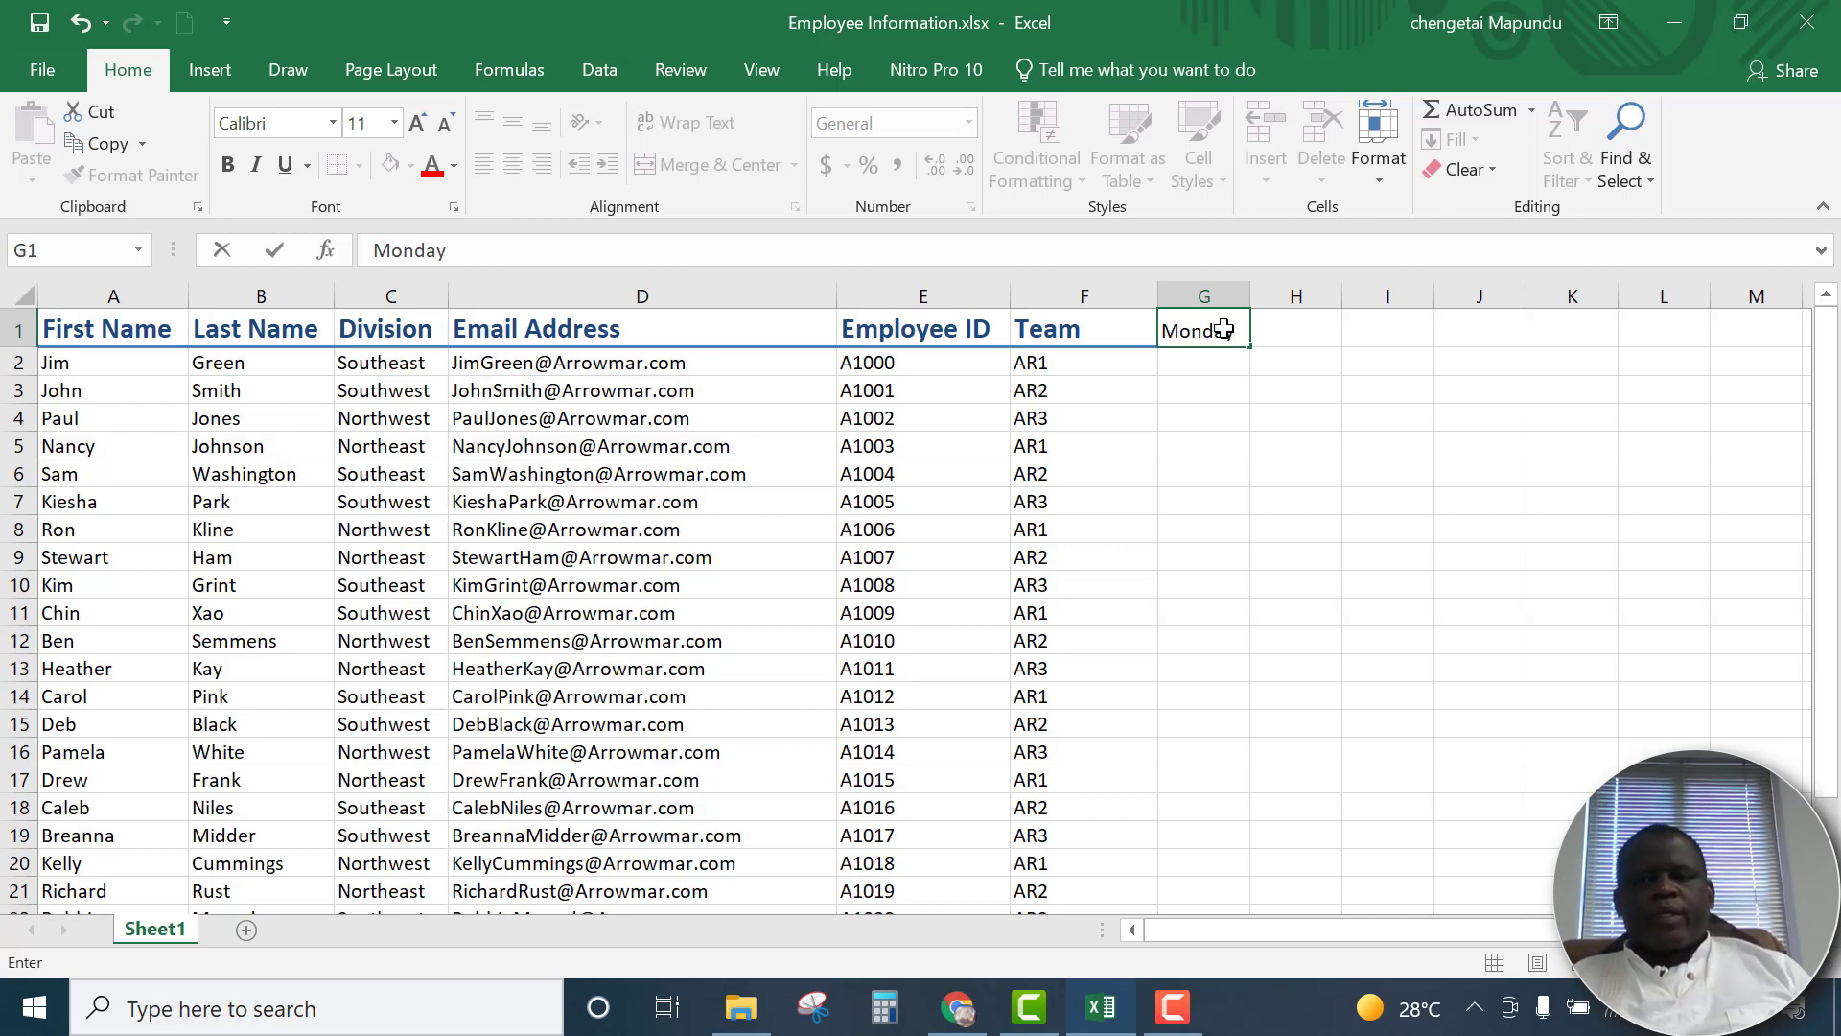
{"action": "left_click", "coordinate": [1245, 386]}
{"action": "left_click", "coordinate": [1244, 331]}
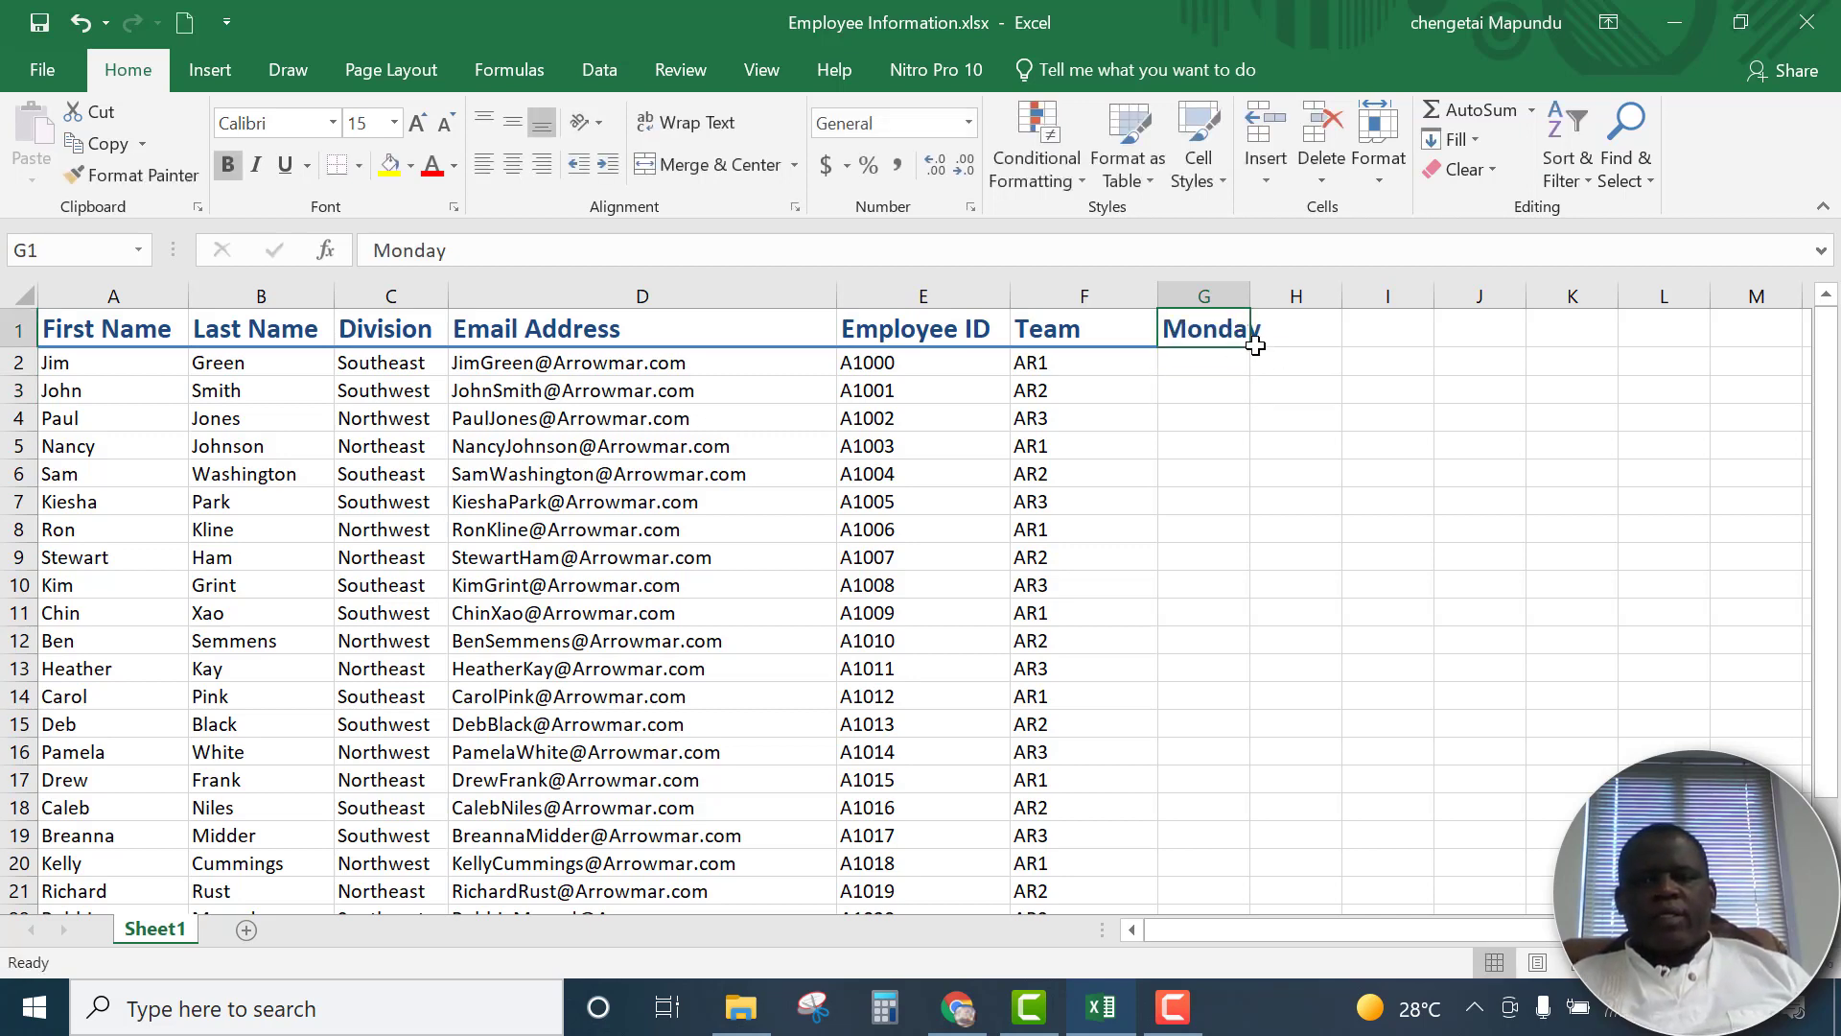
{"action": "left_click_drag", "start_coordinate": [1255, 345], "coordinate": [1608, 335]}
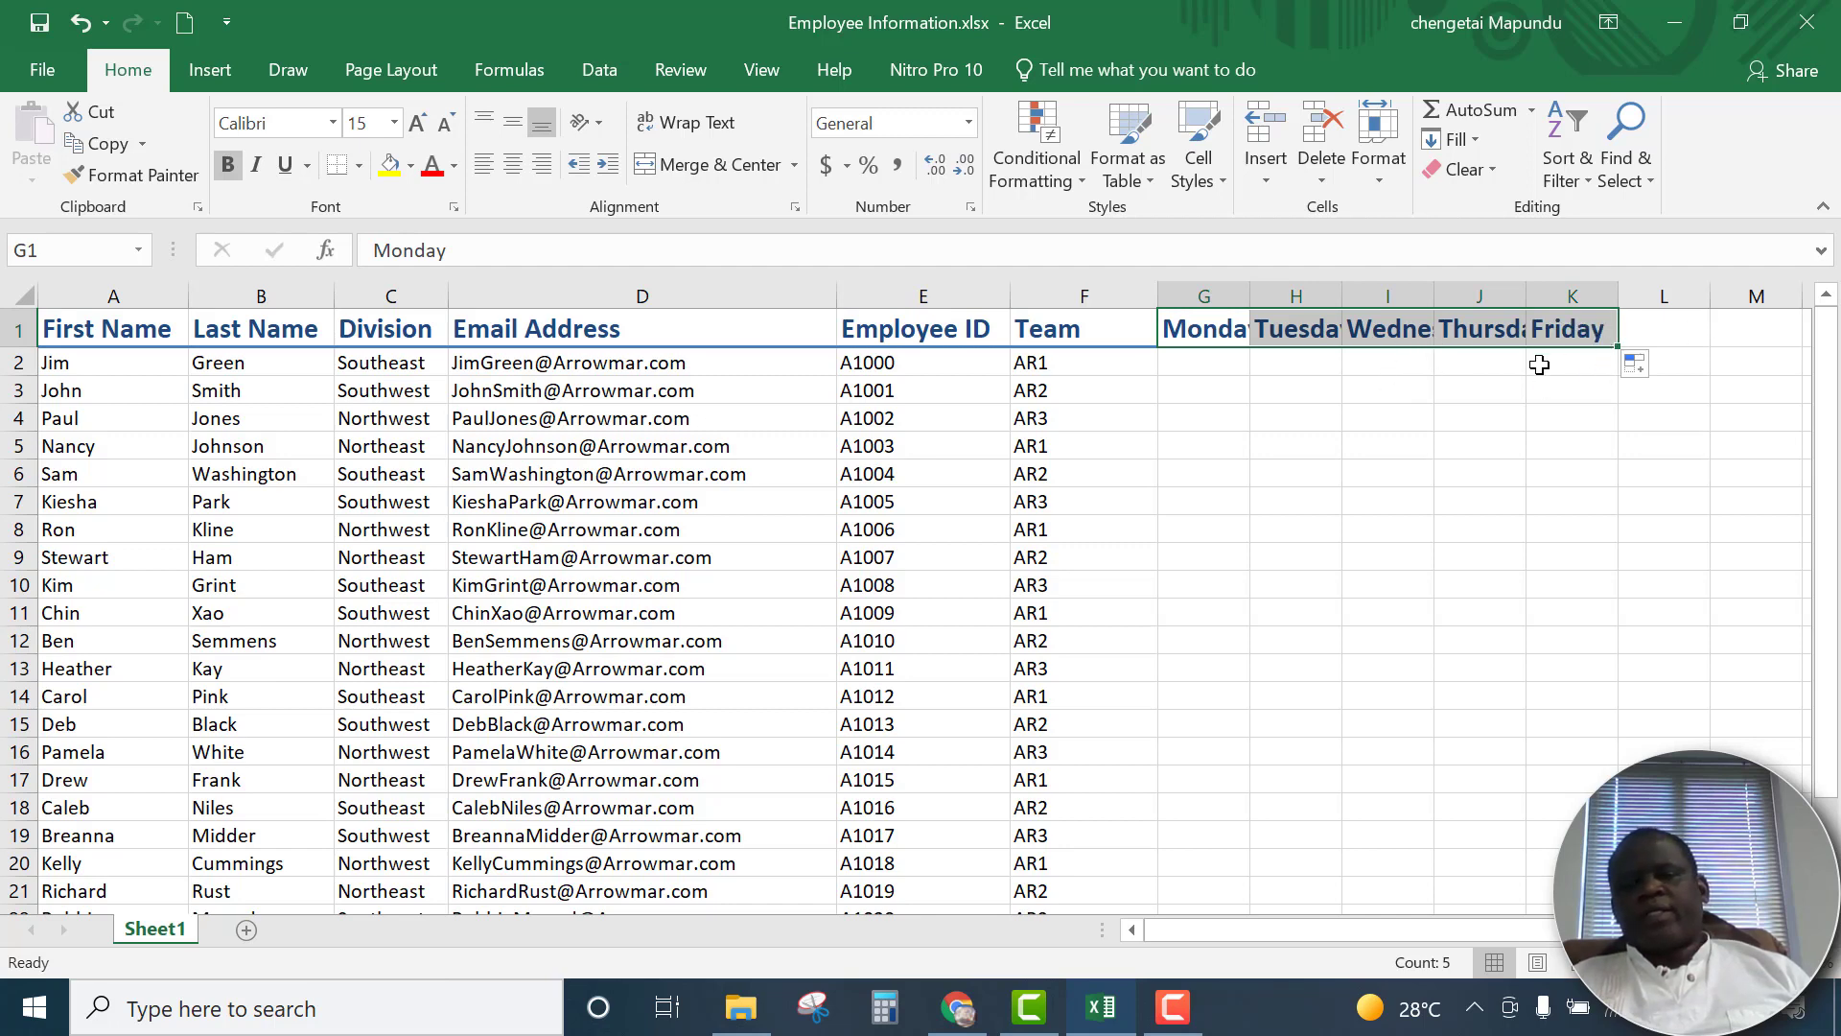
Try extending the weekday series from G1 down column G, and undo it together with all the weekday headers
{"action": "left_click", "coordinate": [1235, 337]}
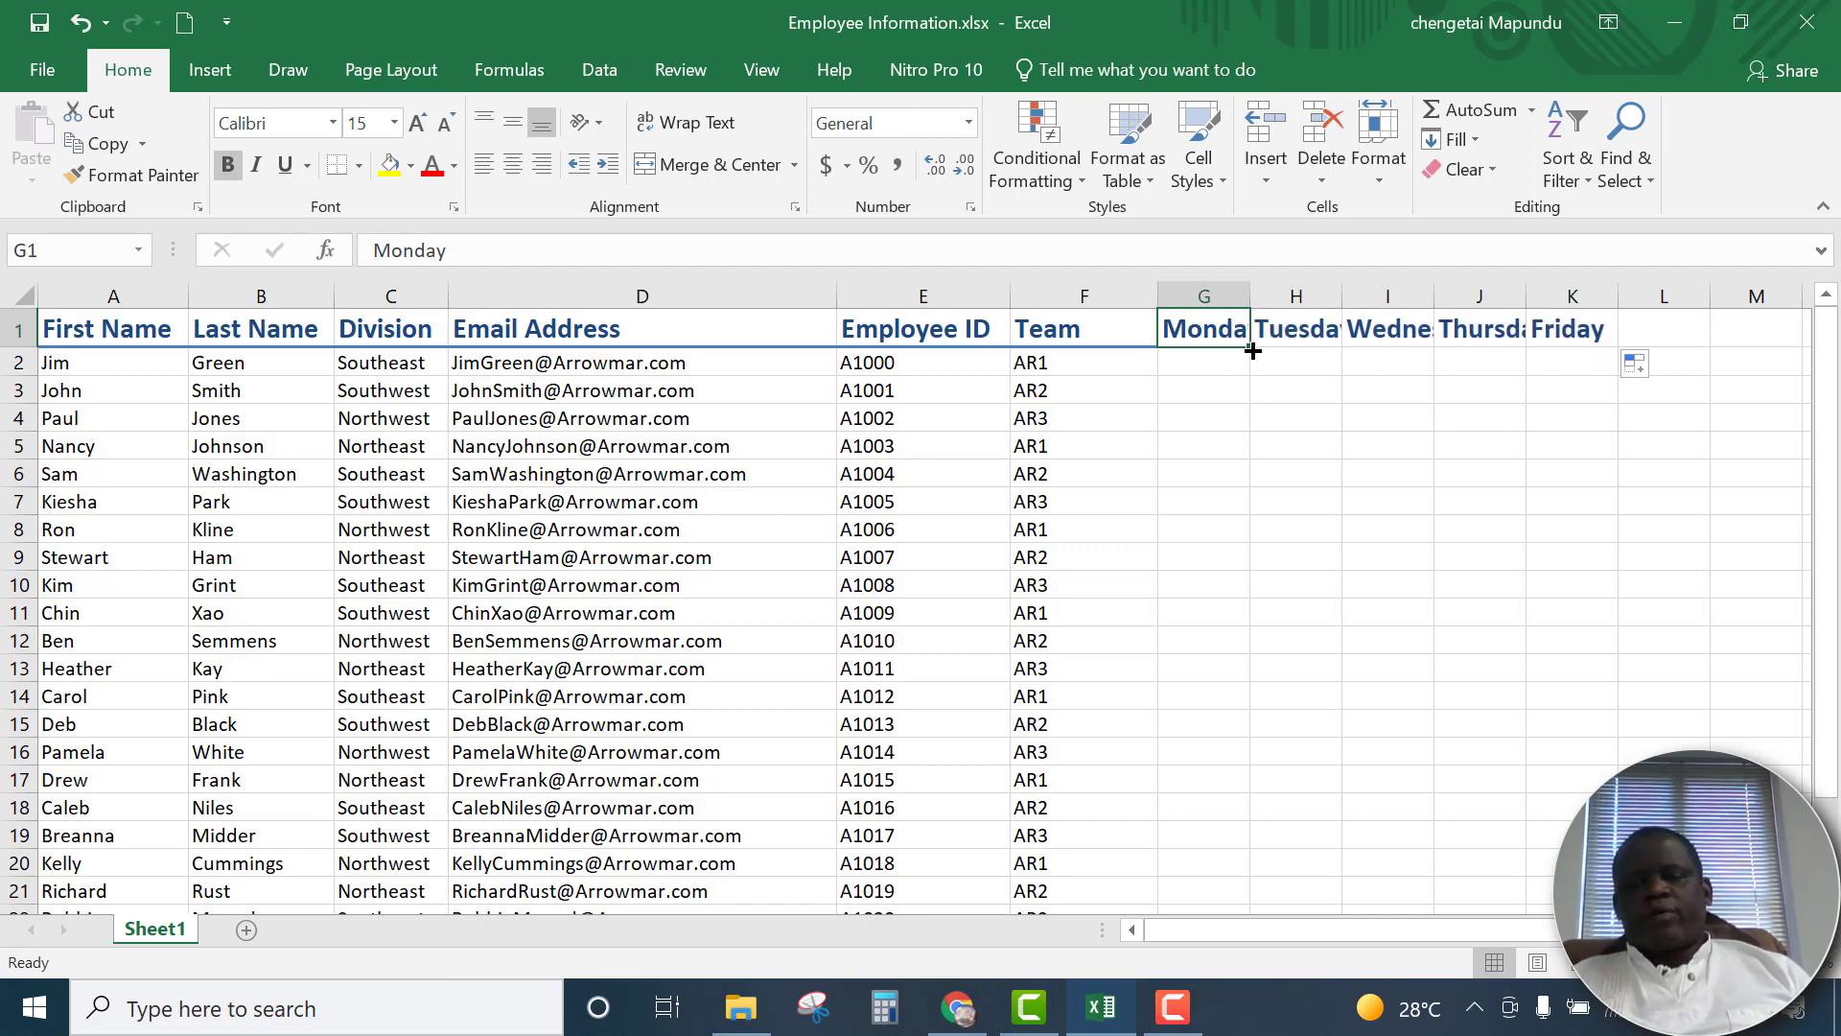
{"action": "left_click_drag", "start_coordinate": [1254, 351], "coordinate": [1258, 806]}
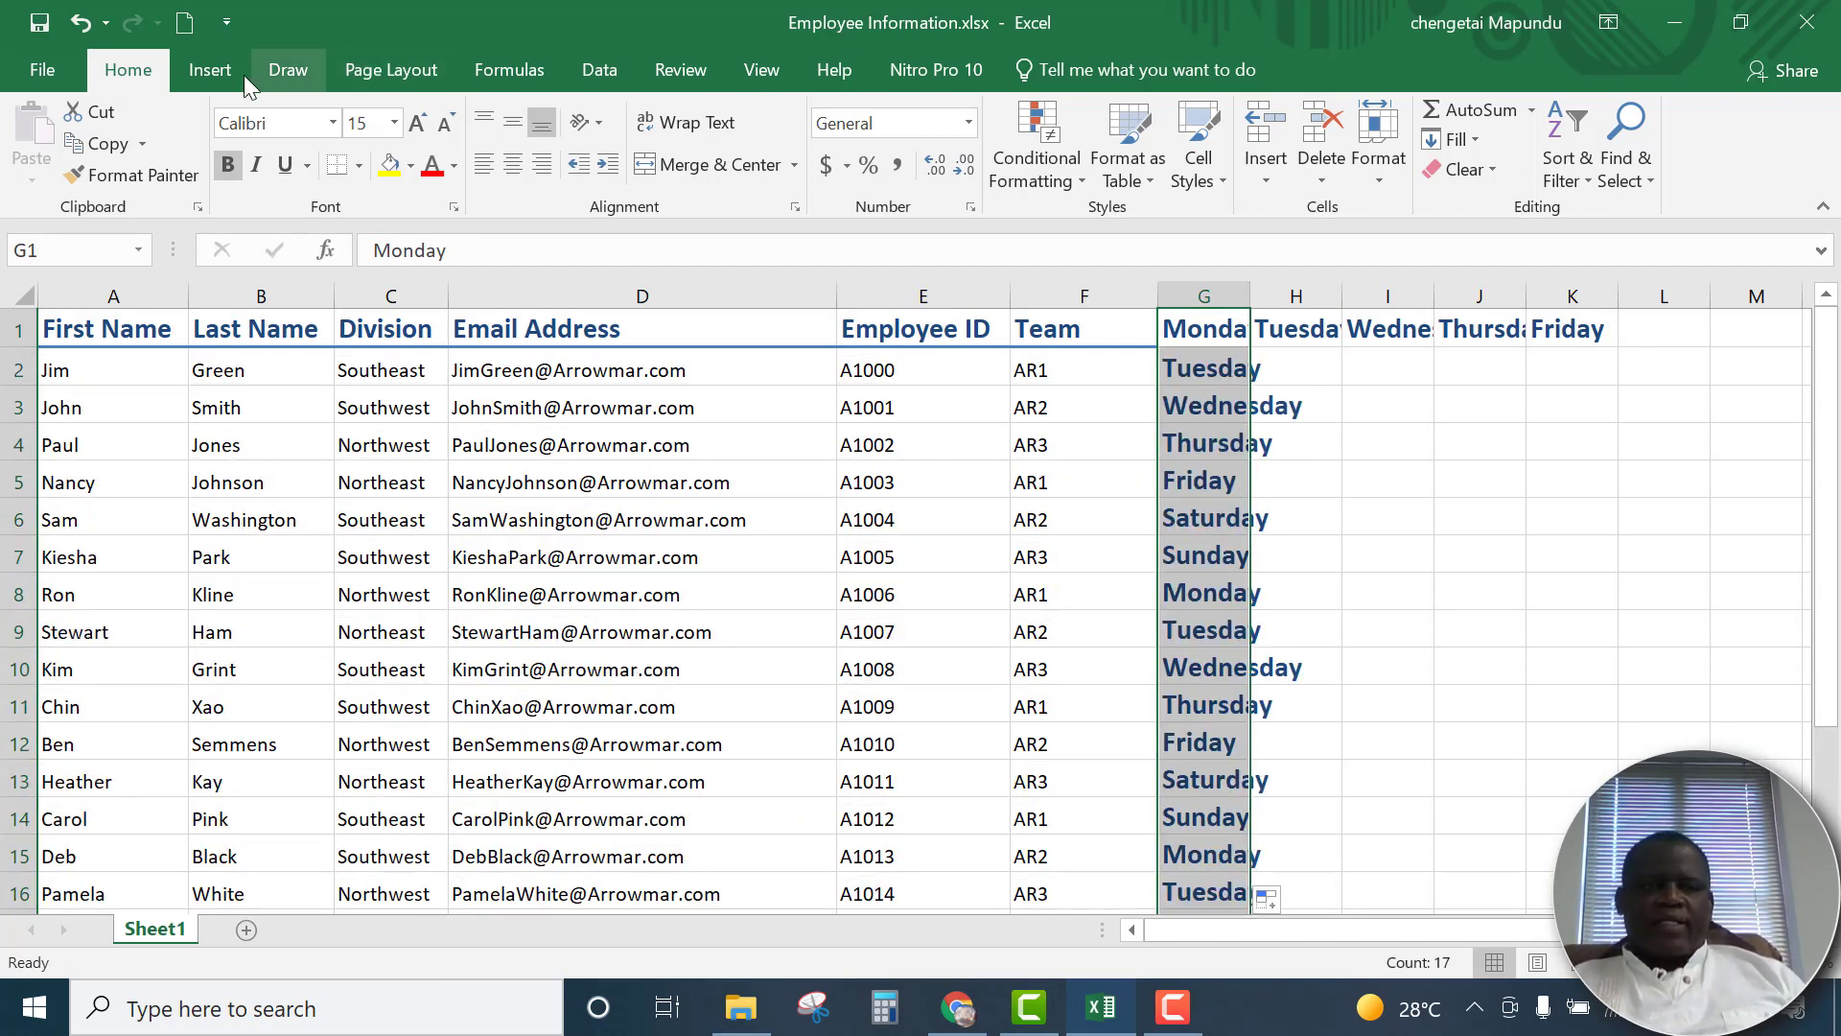
{"action": "left_click", "coordinate": [80, 23]}
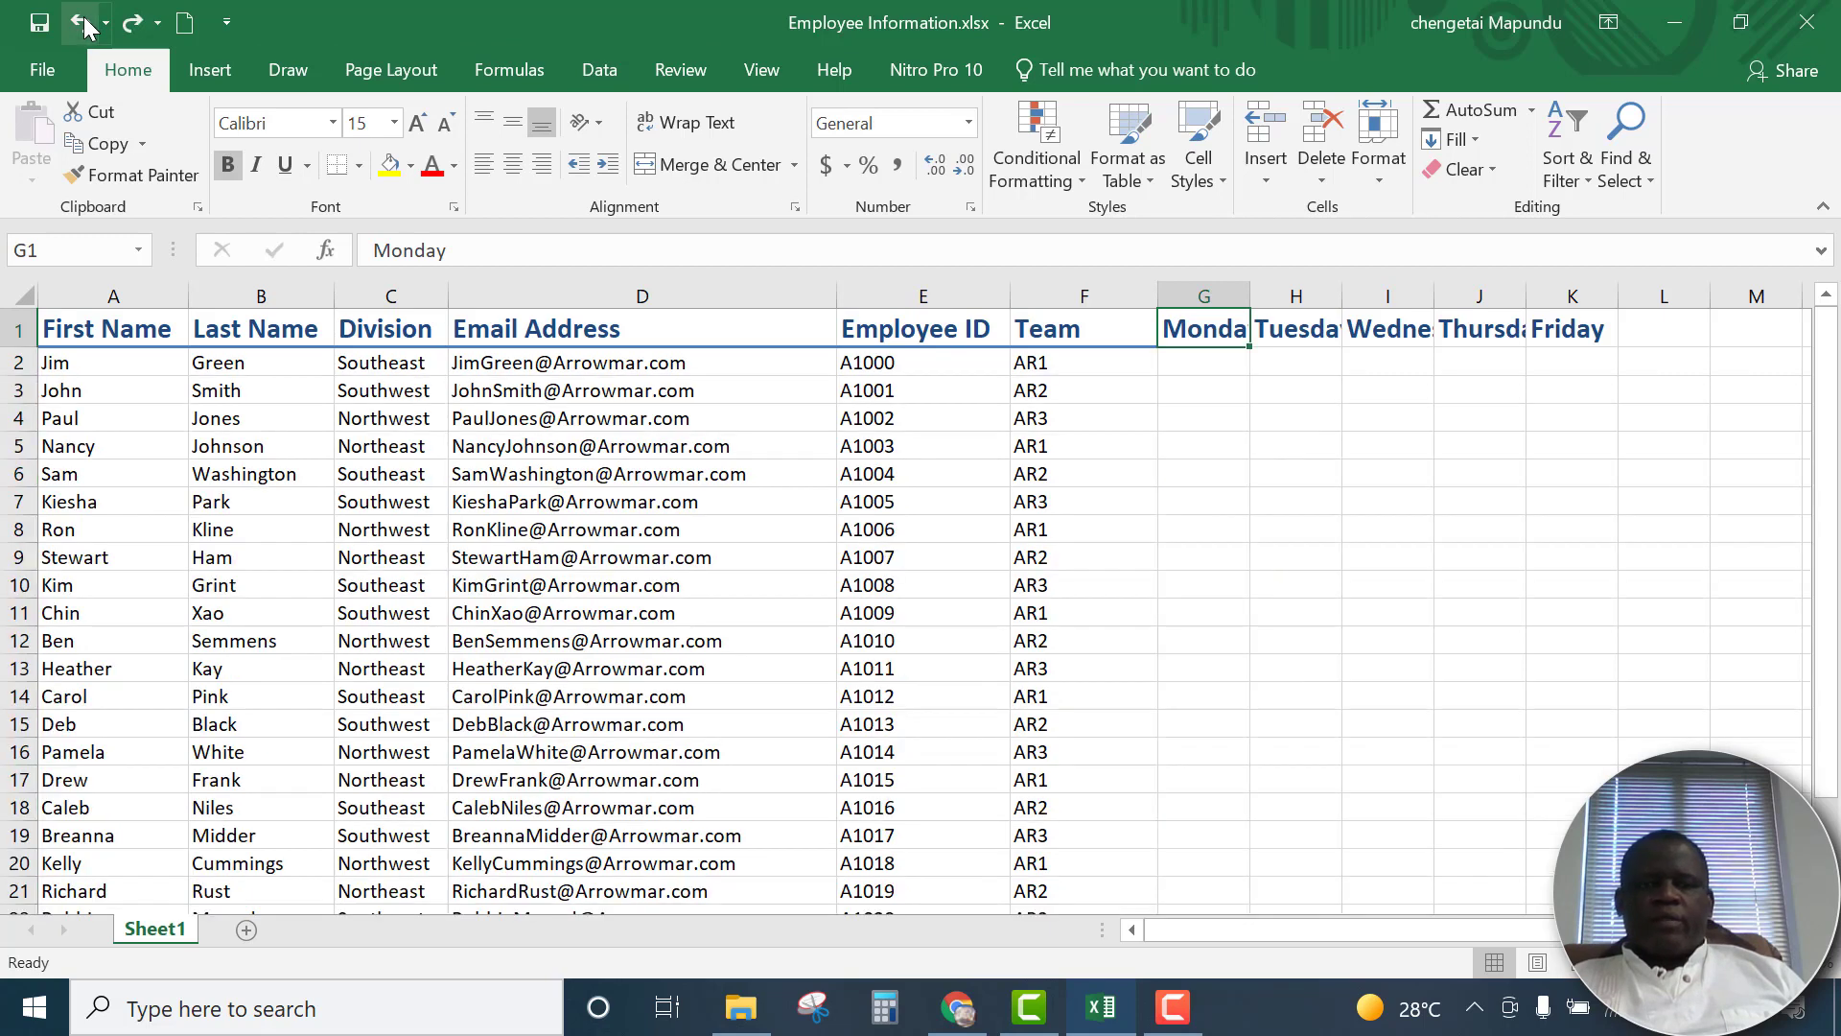
{"action": "left_click", "coordinate": [81, 23]}
{"action": "left_click", "coordinate": [80, 23]}
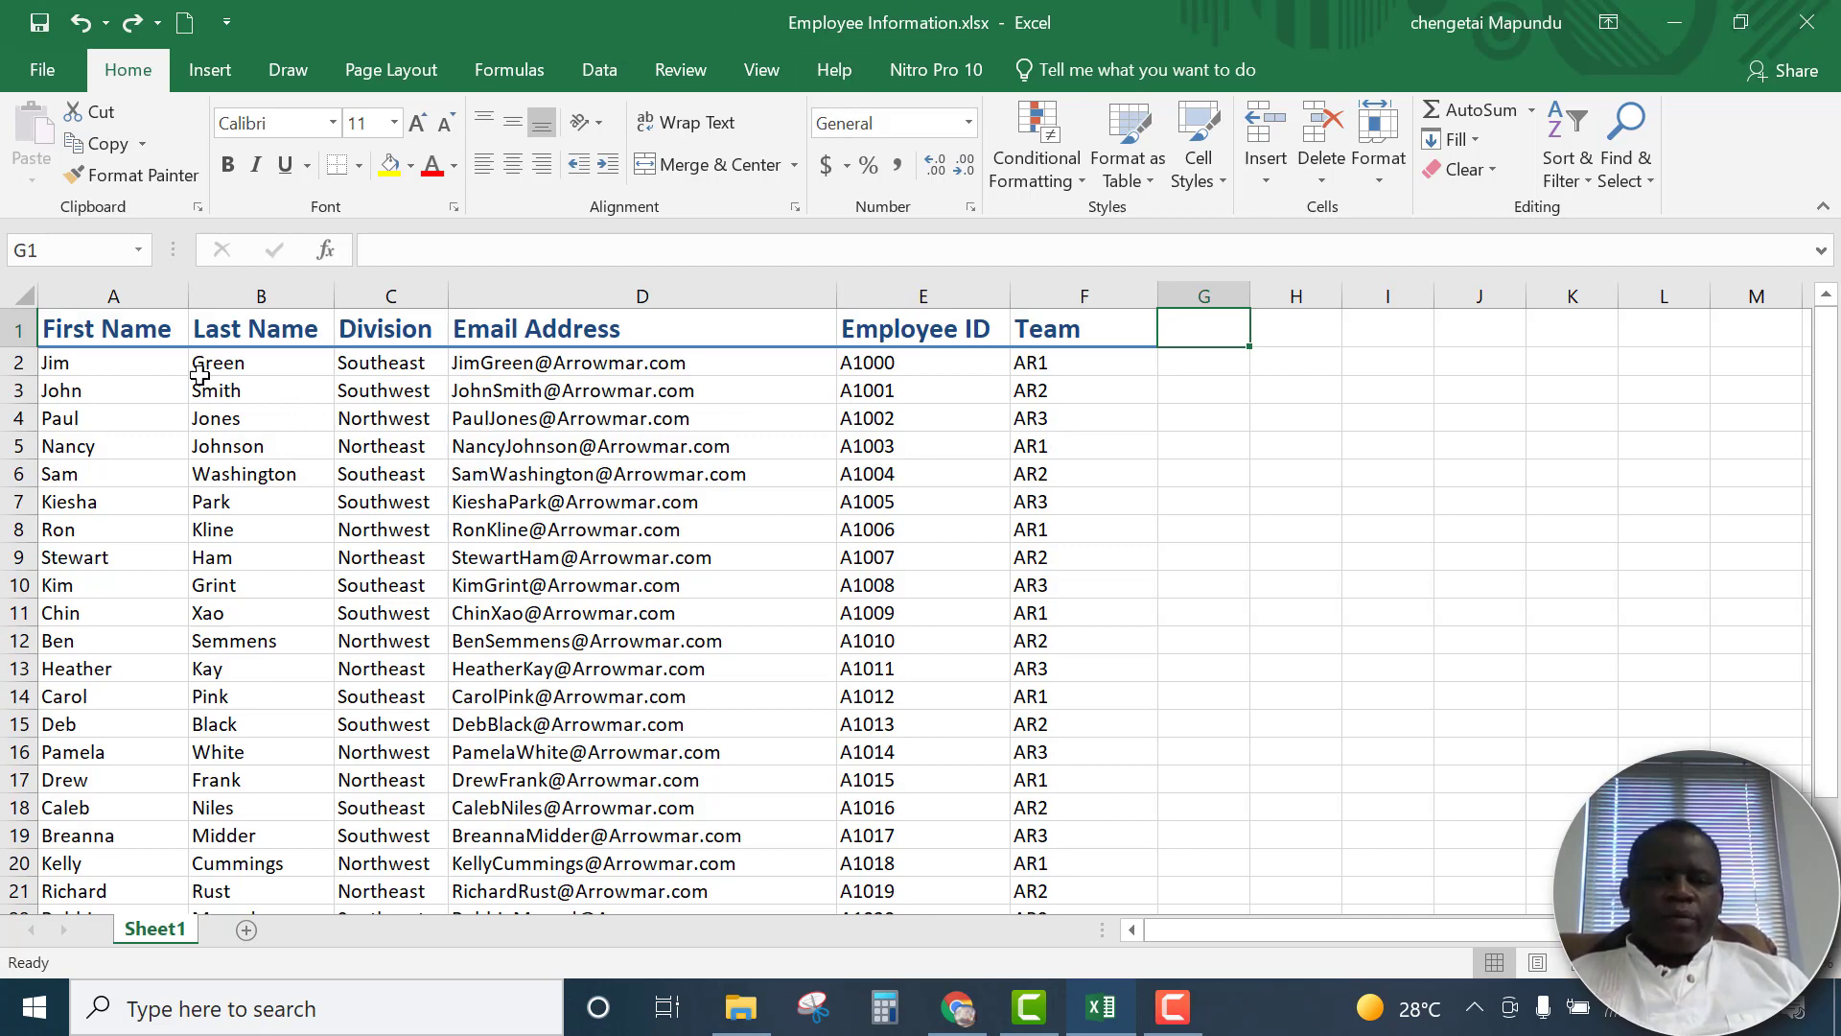
Insert a new blank column between the Last Name and Division columns
{"action": "left_click", "coordinate": [387, 294]}
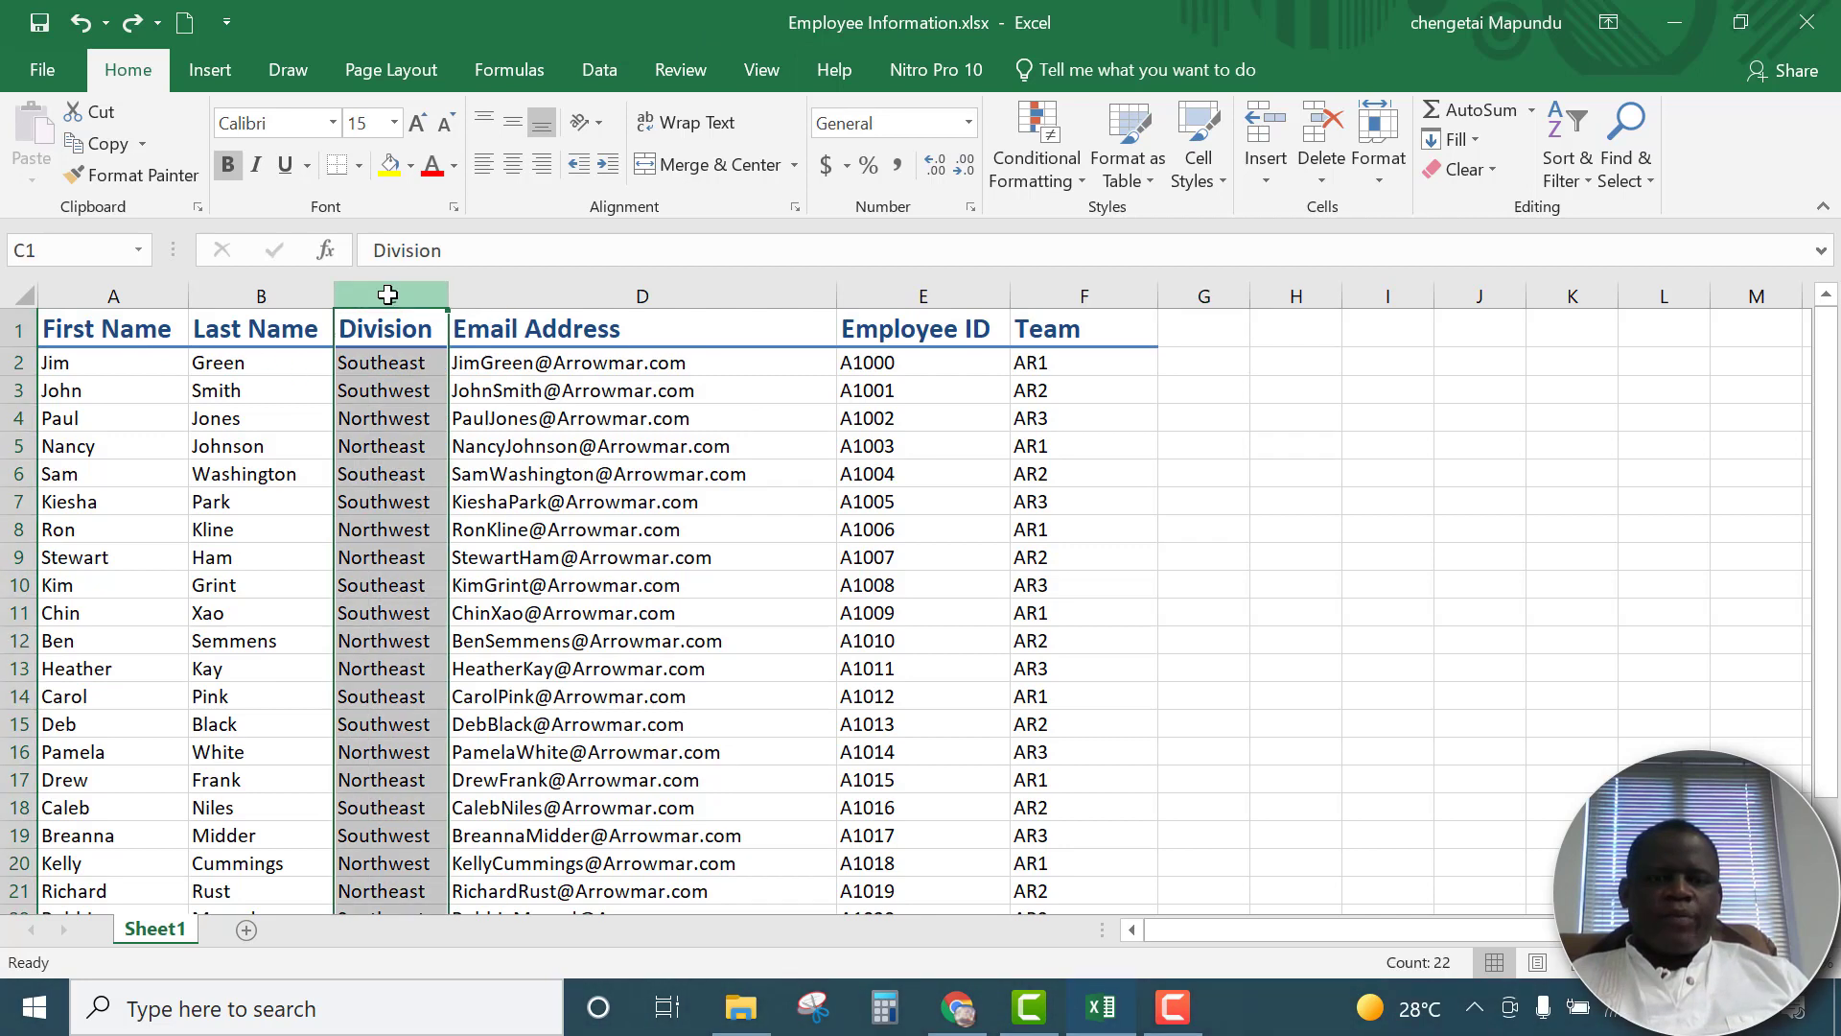
{"action": "right_click", "coordinate": [387, 295]}
{"action": "left_click", "coordinate": [439, 499]}
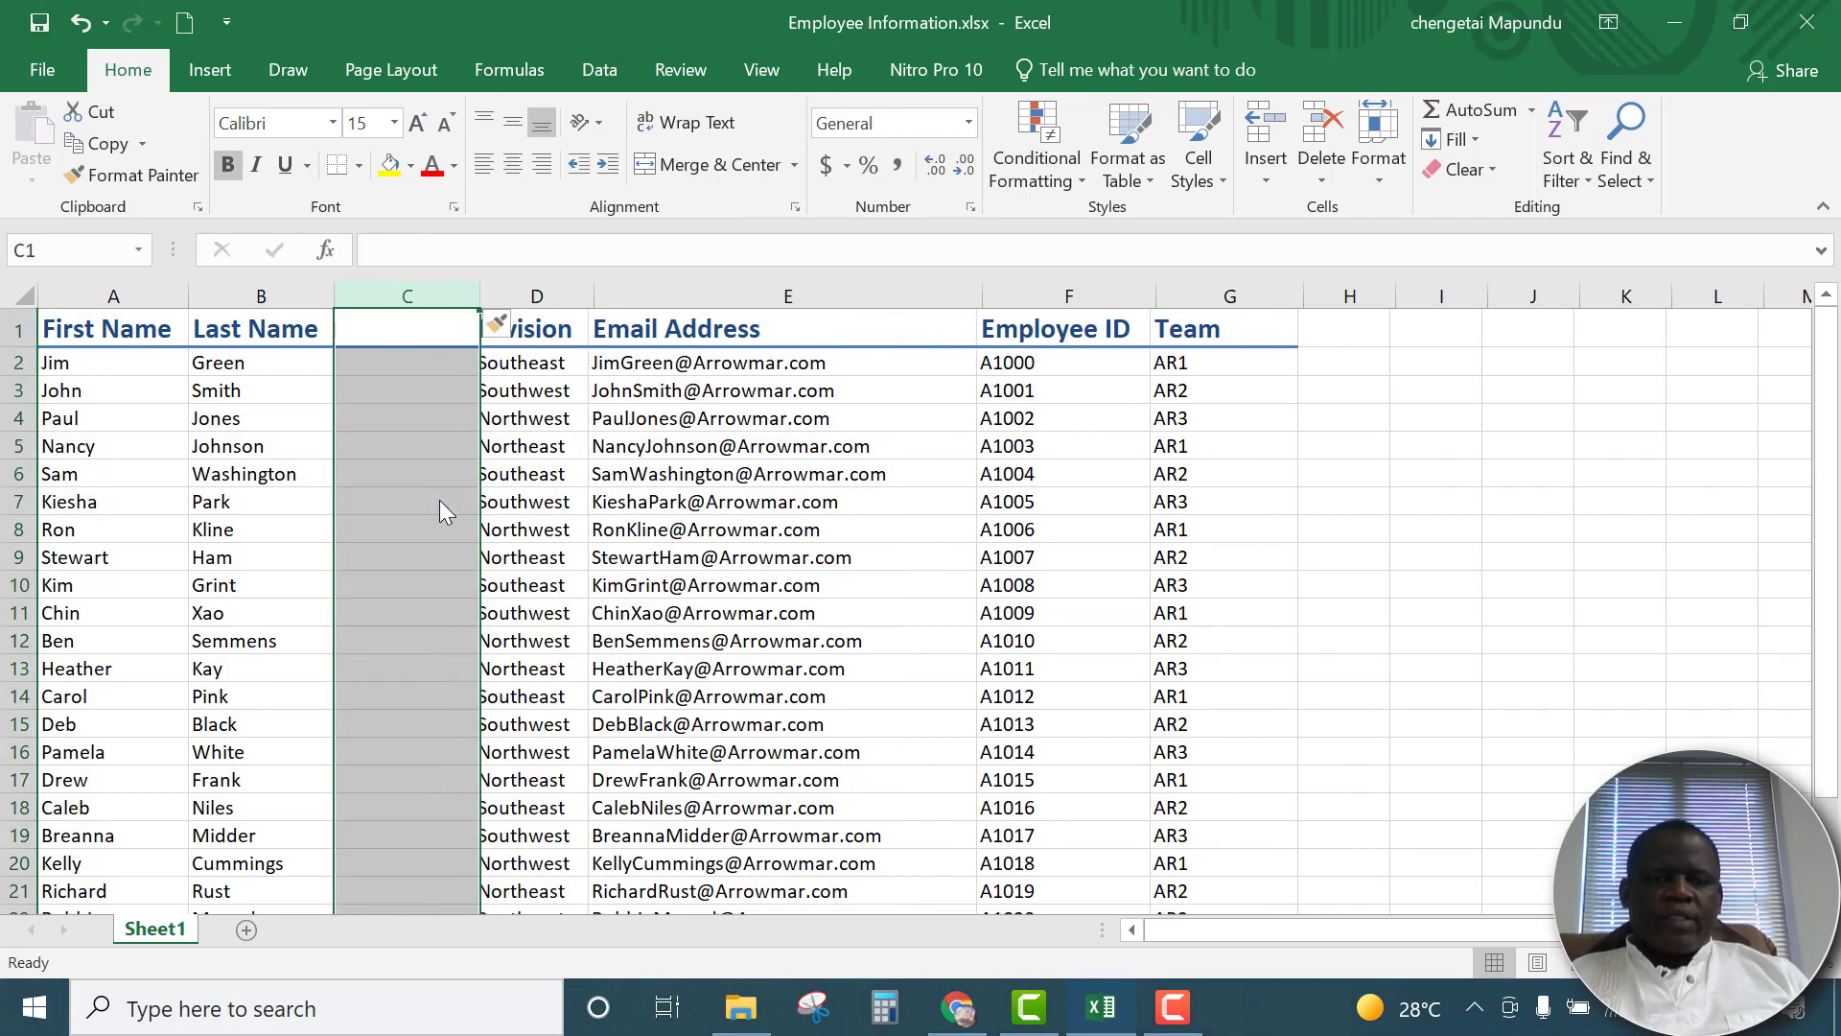
Enter the header Full Name in cell C1 of the blank column
{"action": "left_click", "coordinate": [399, 378]}
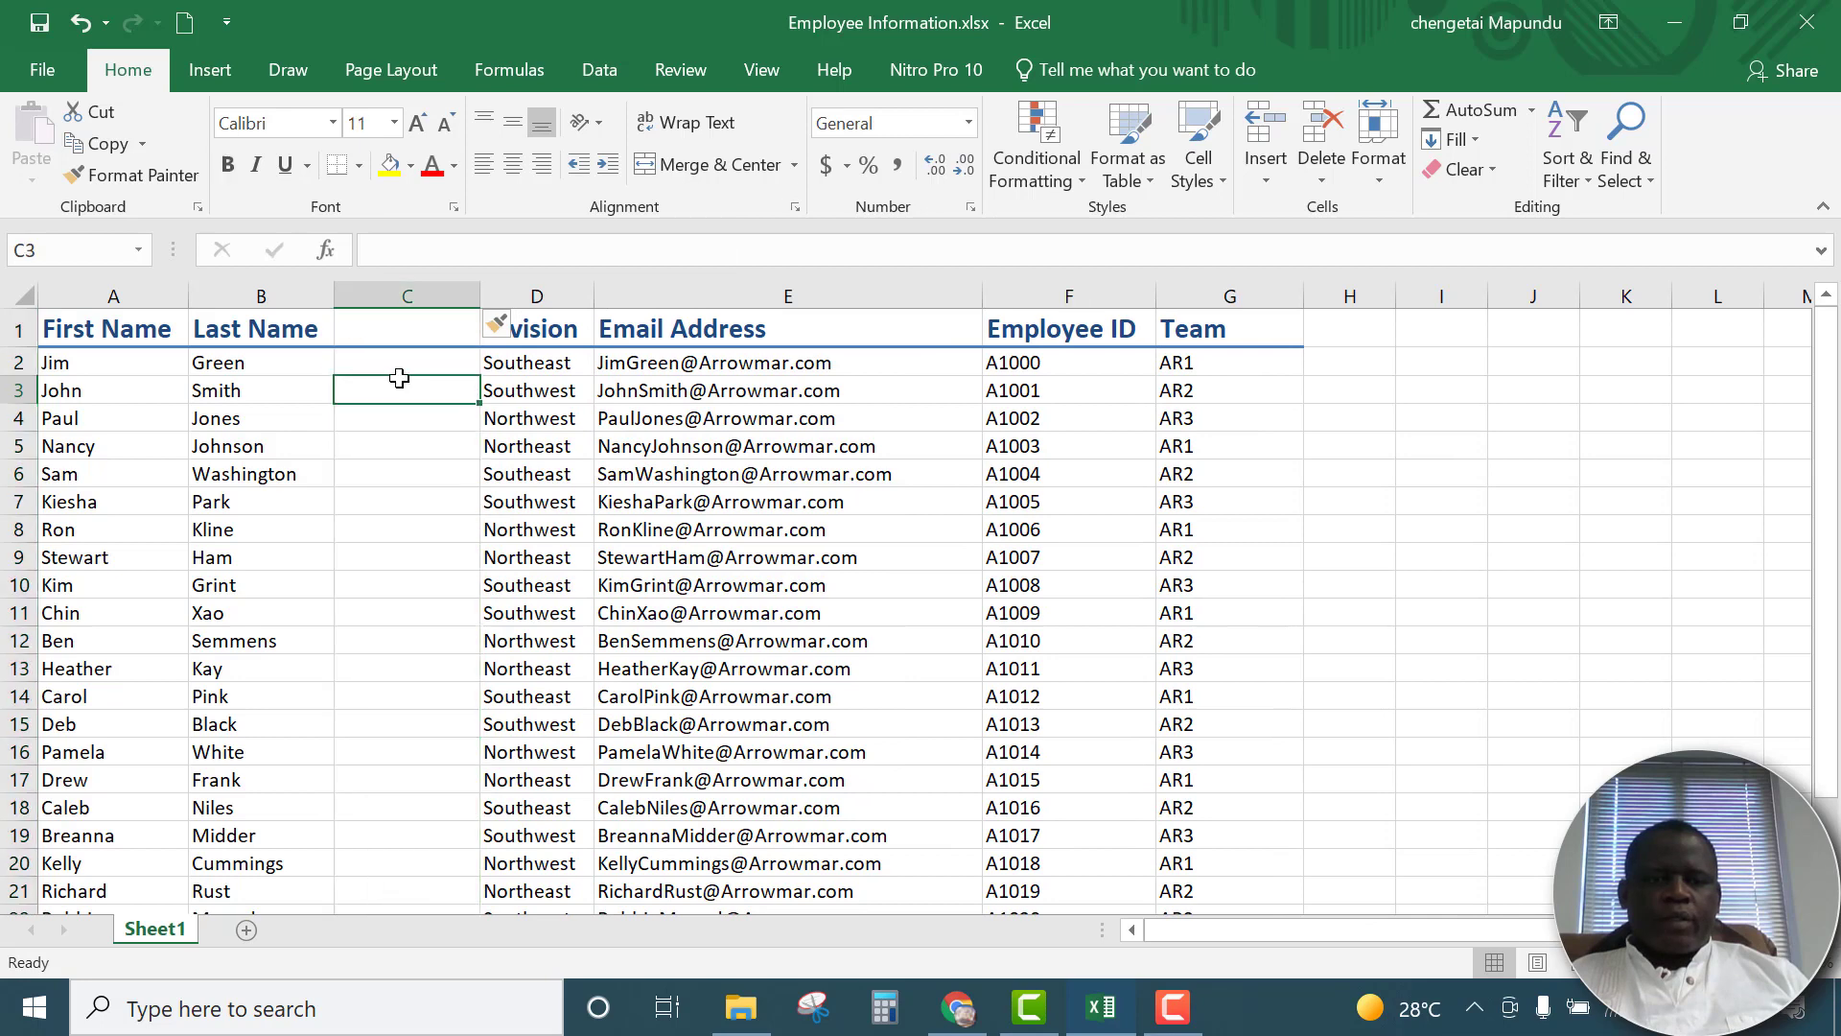
{"action": "left_click", "coordinate": [397, 363]}
{"action": "left_click", "coordinate": [399, 333]}
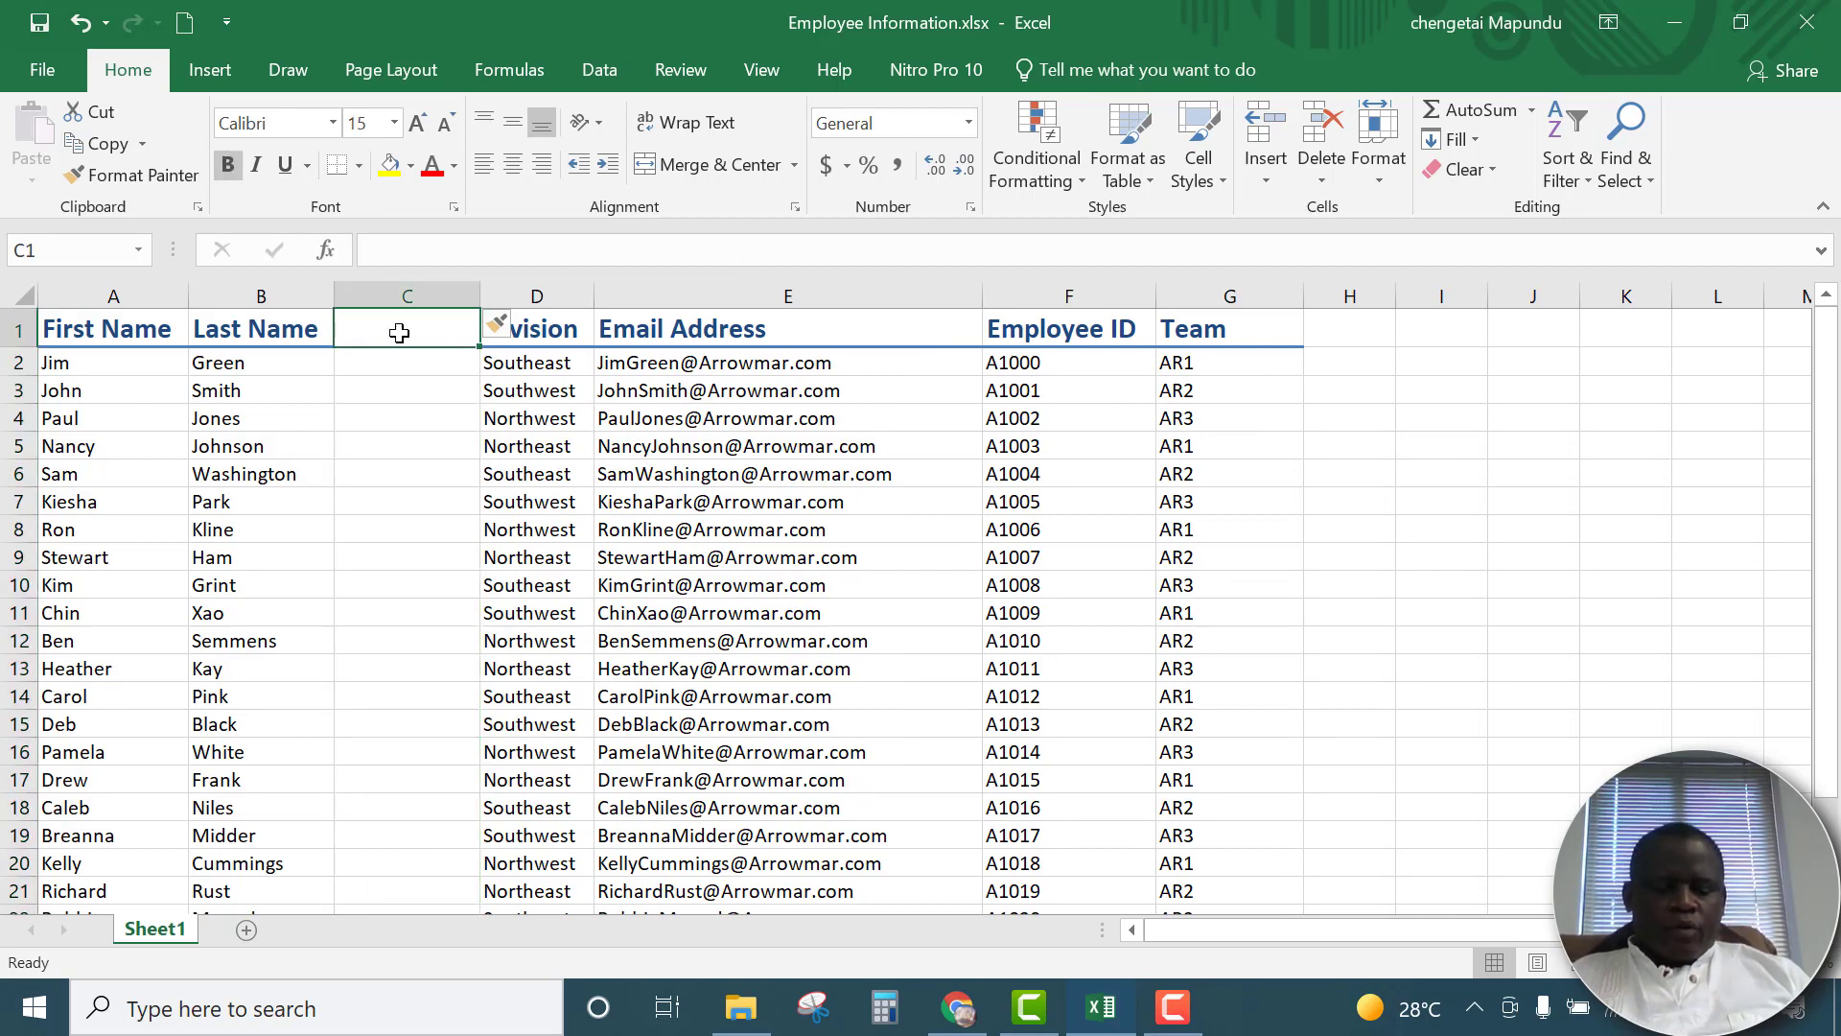
{"action": "type", "text": "Full "}
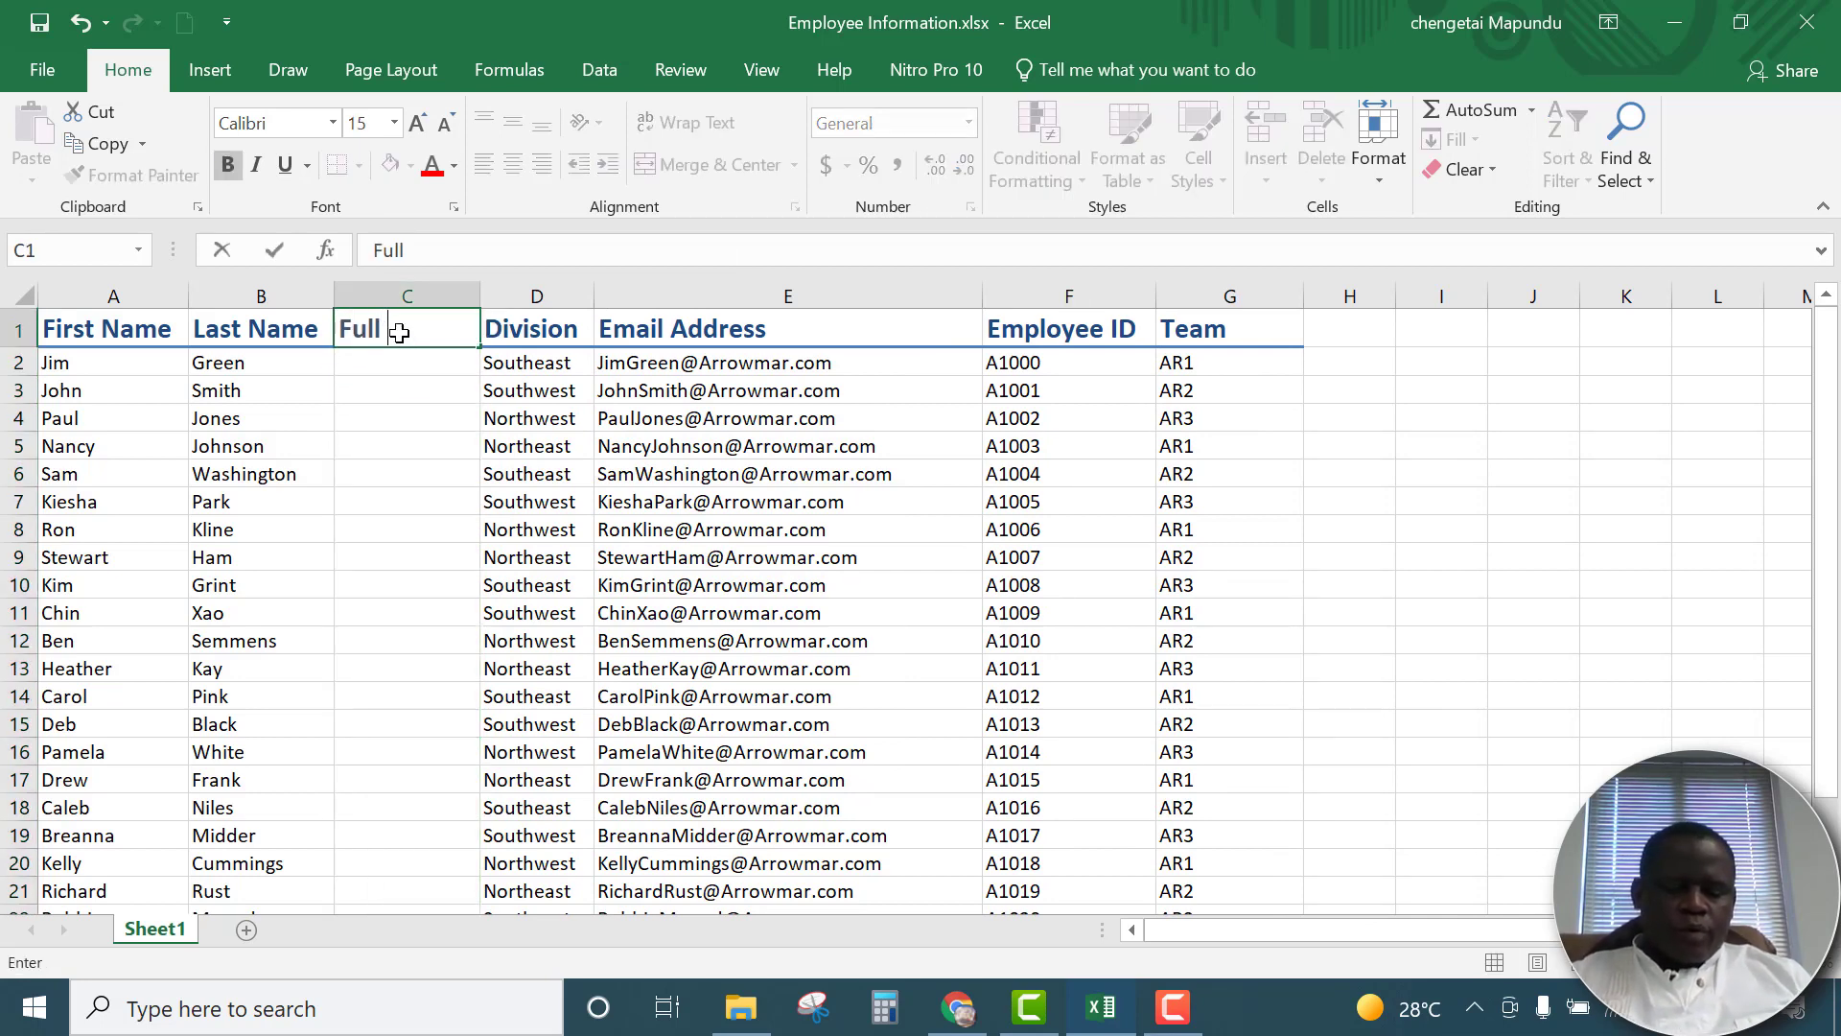
{"action": "type", "text": "name"}
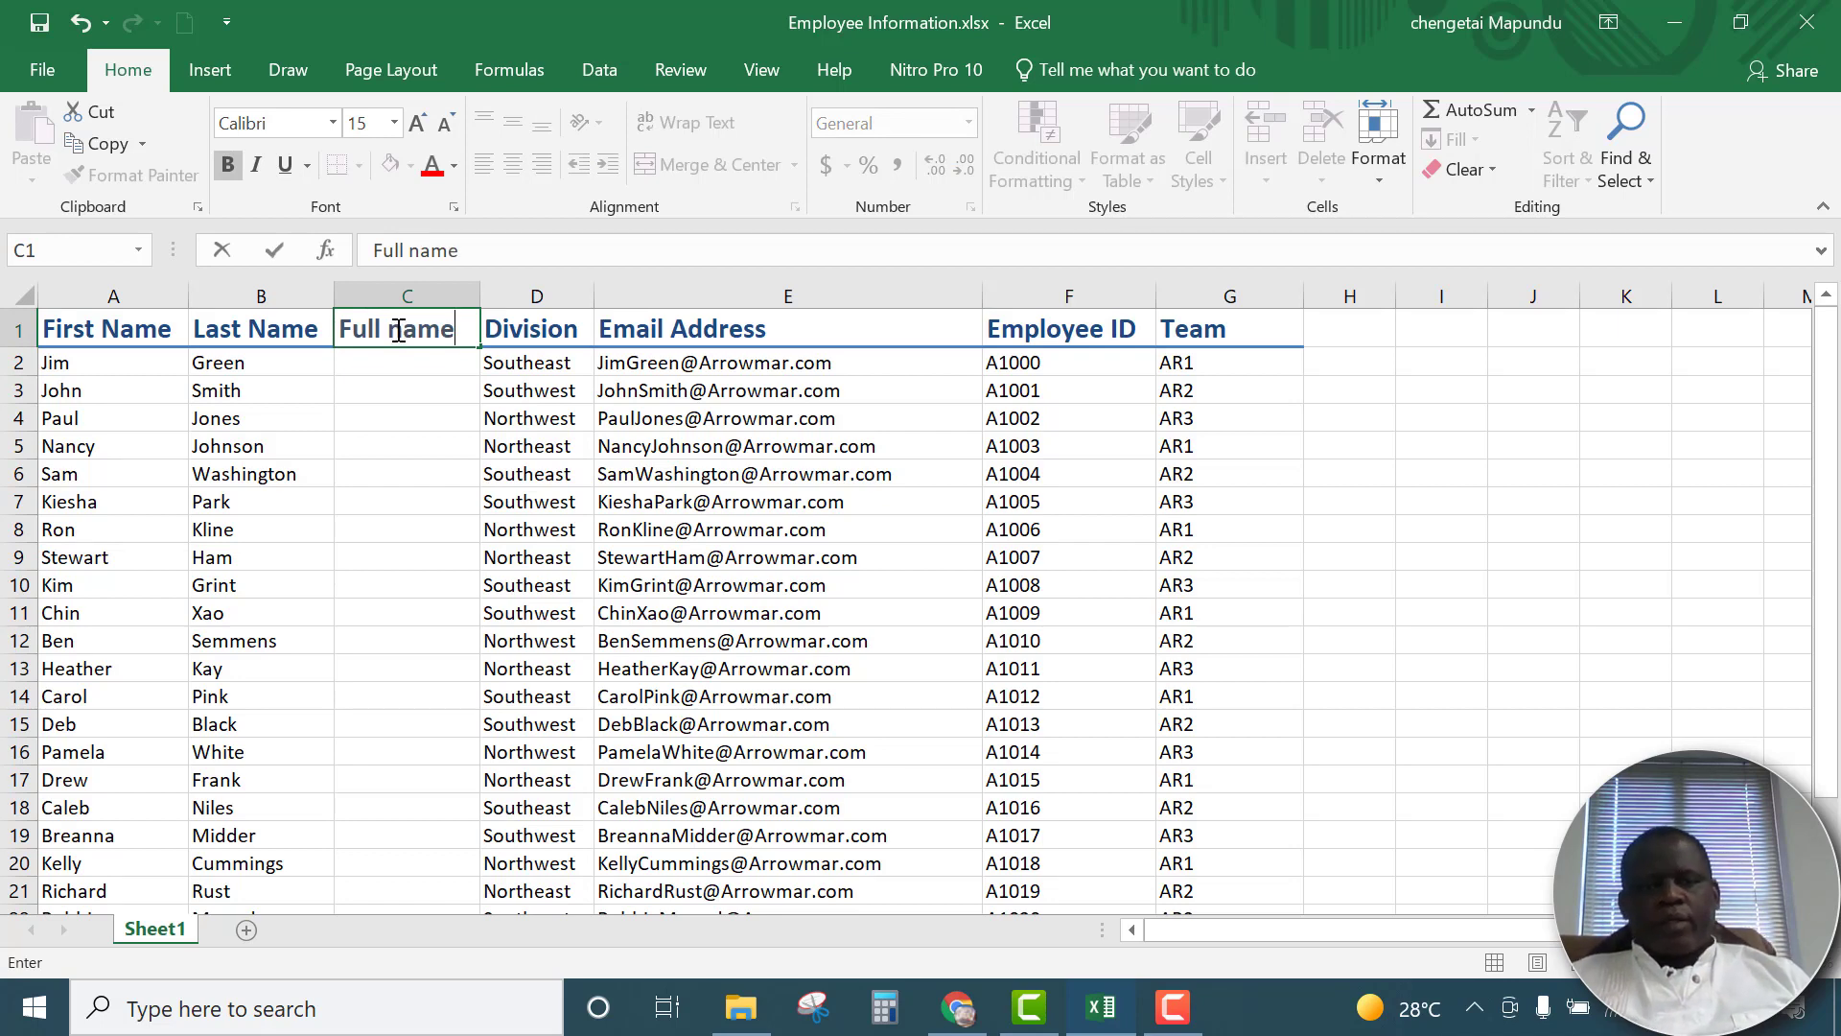
{"action": "left_click", "coordinate": [401, 331]}
{"action": "key", "text": "BackSpace"}
{"action": "type", "text": "N"}
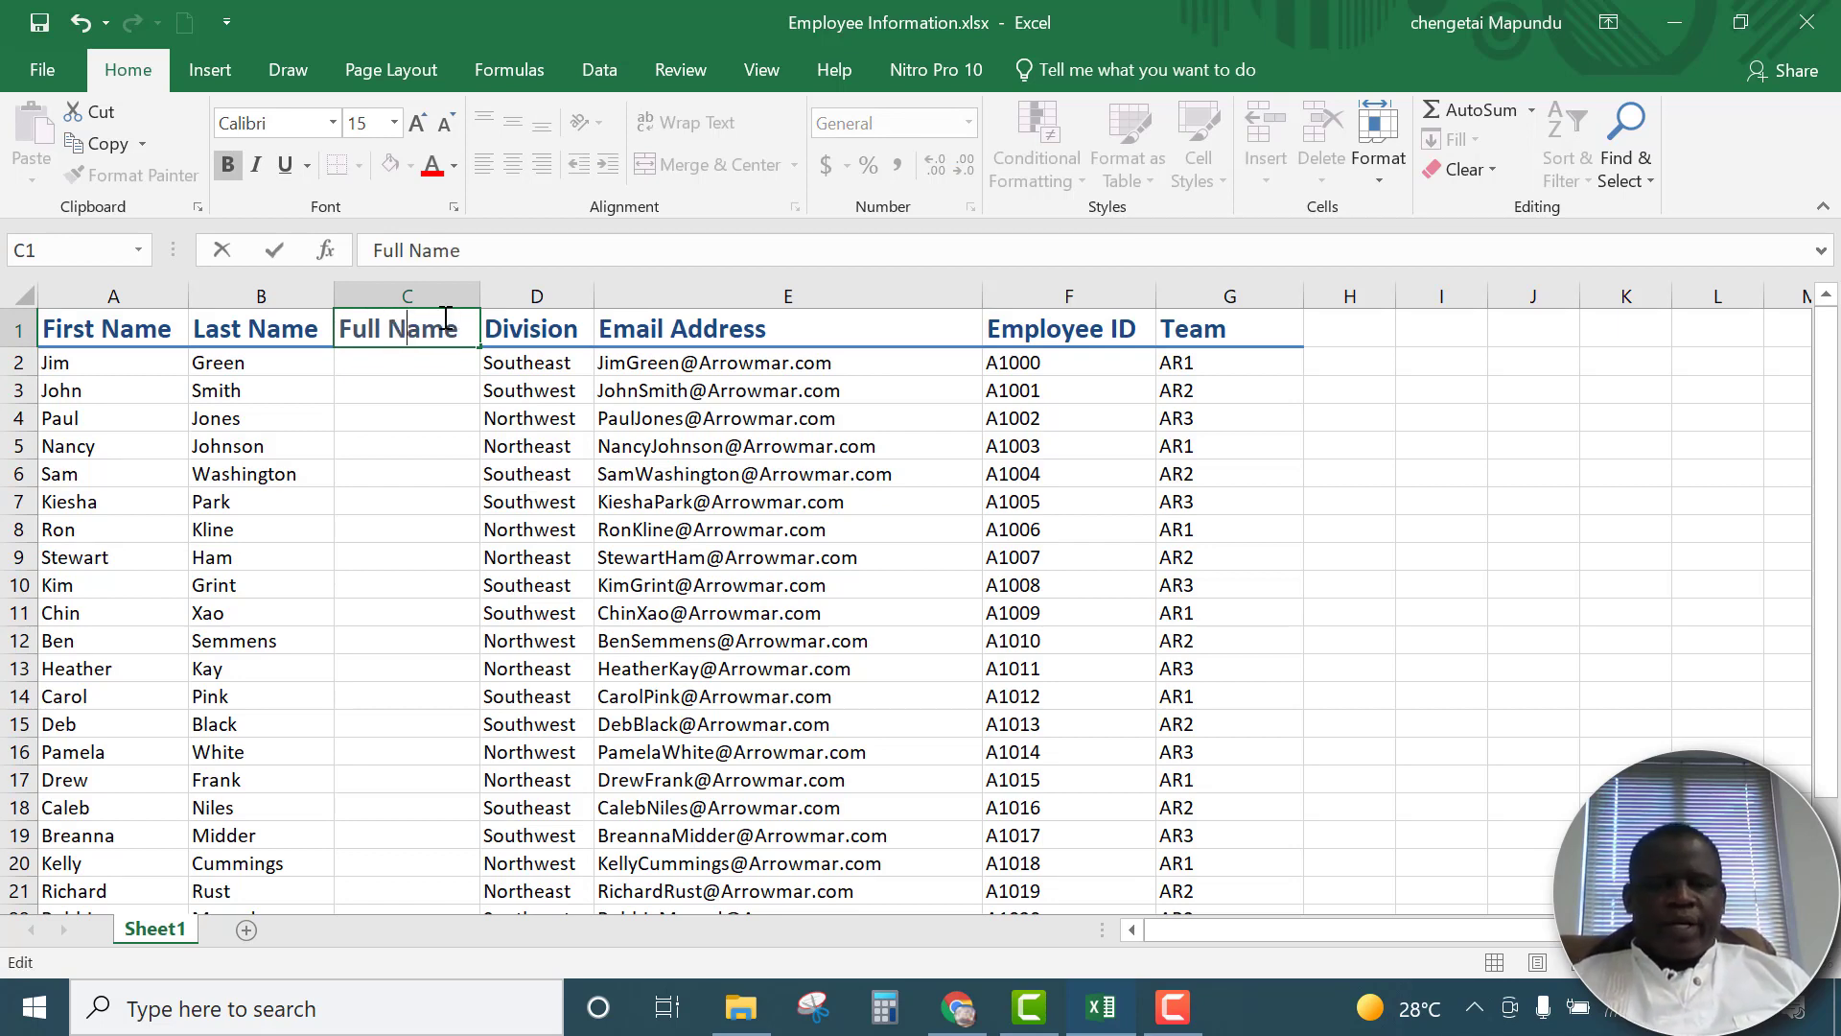
{"action": "left_click", "coordinate": [391, 392]}
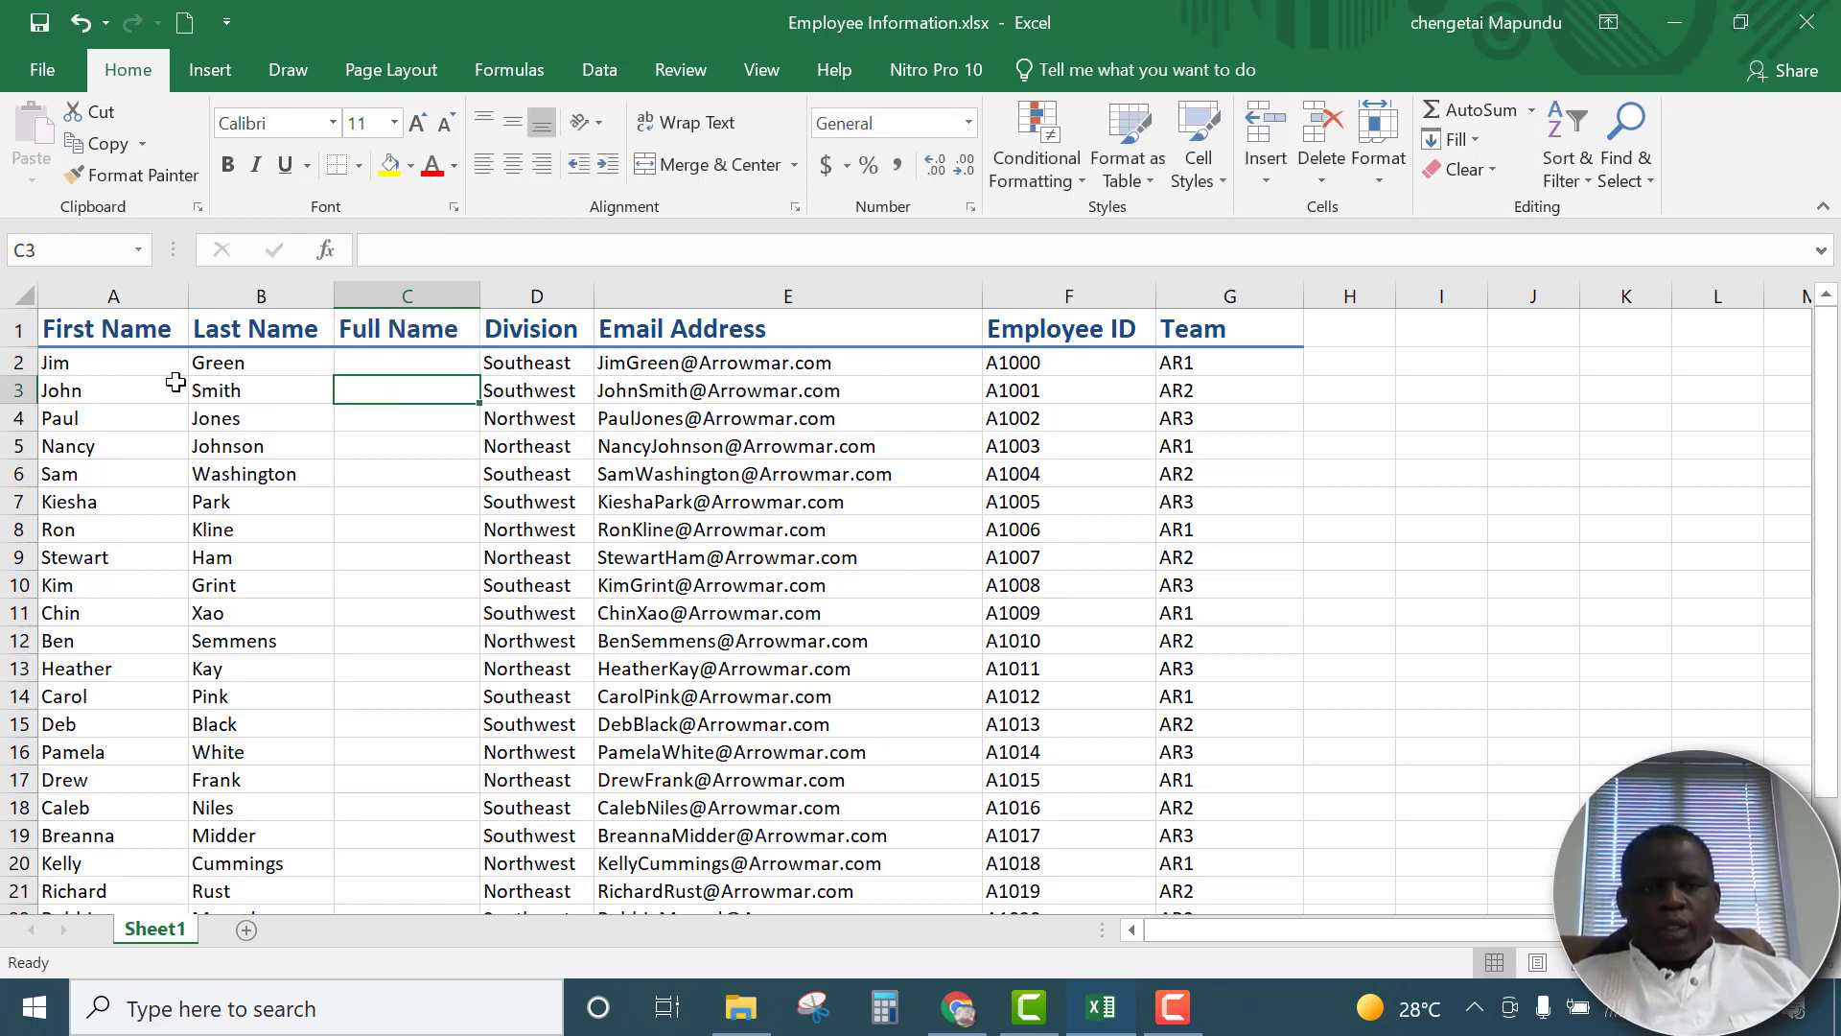
Enter the first employee's full name in C2, combining the first and last names from A2 and B2
{"action": "left_click", "coordinate": [122, 367]}
{"action": "left_click", "coordinate": [243, 361]}
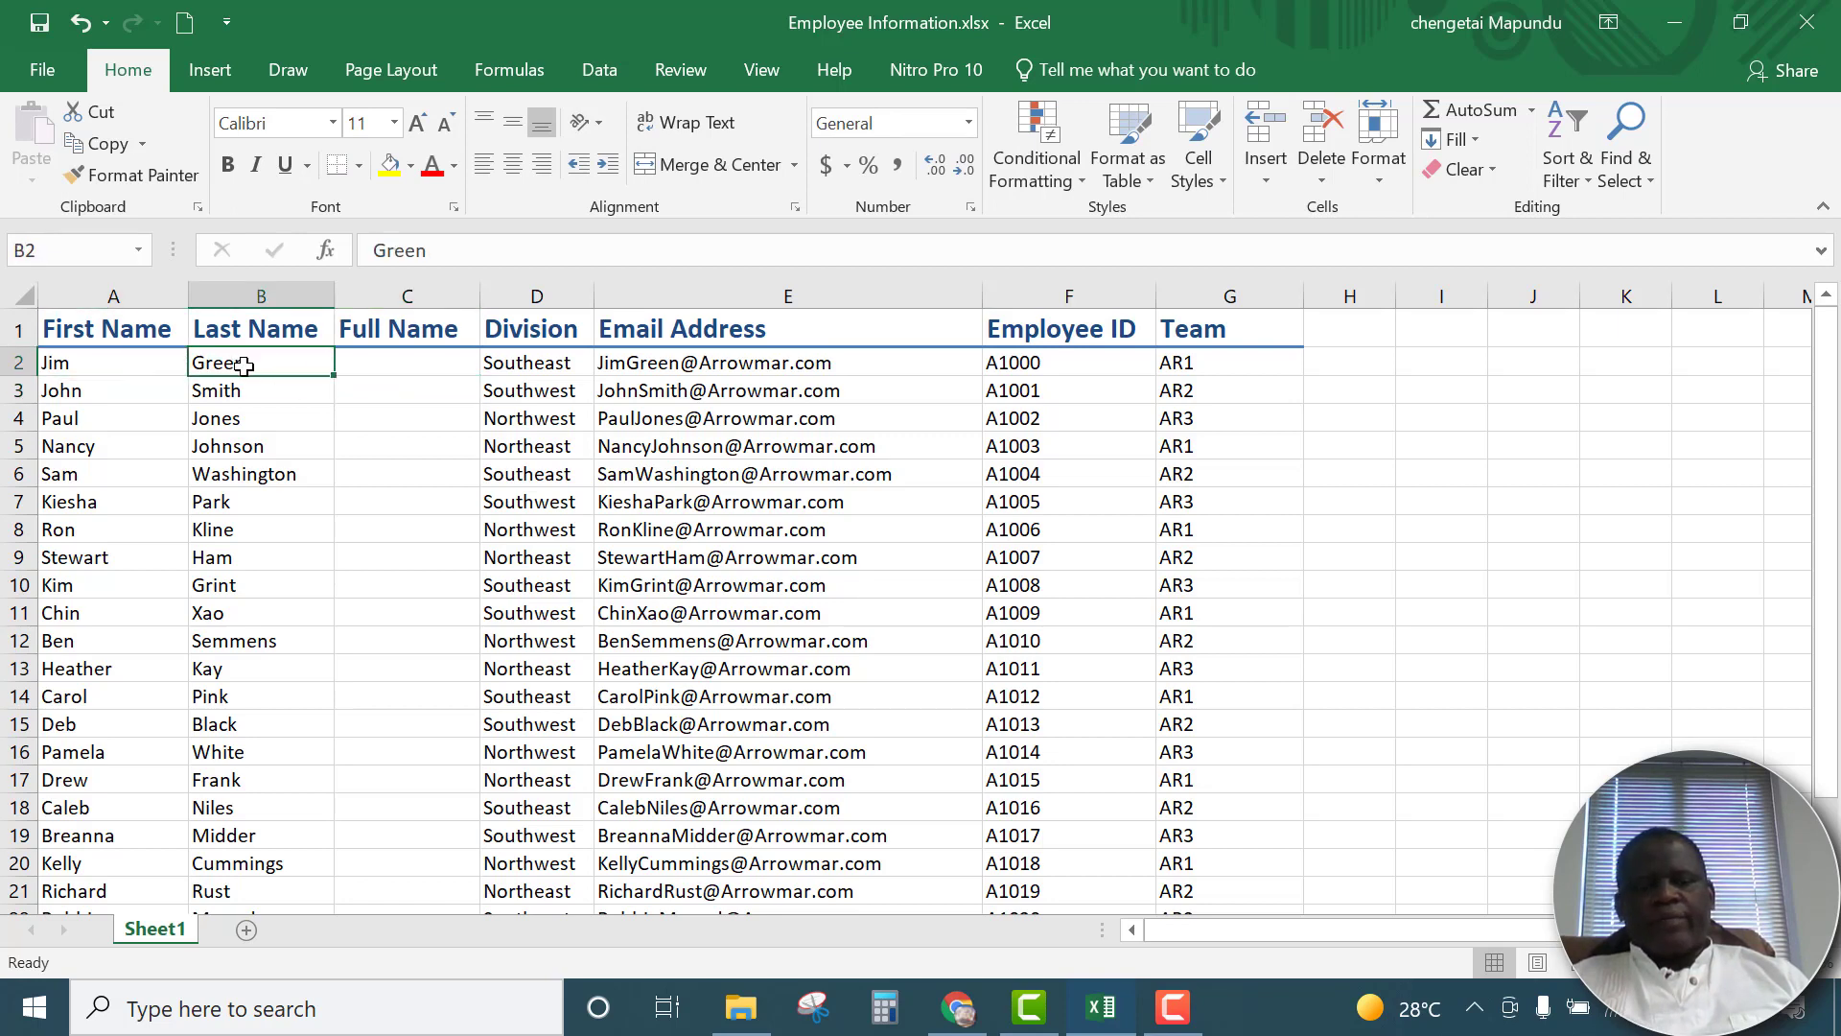
{"action": "left_click", "coordinate": [388, 364]}
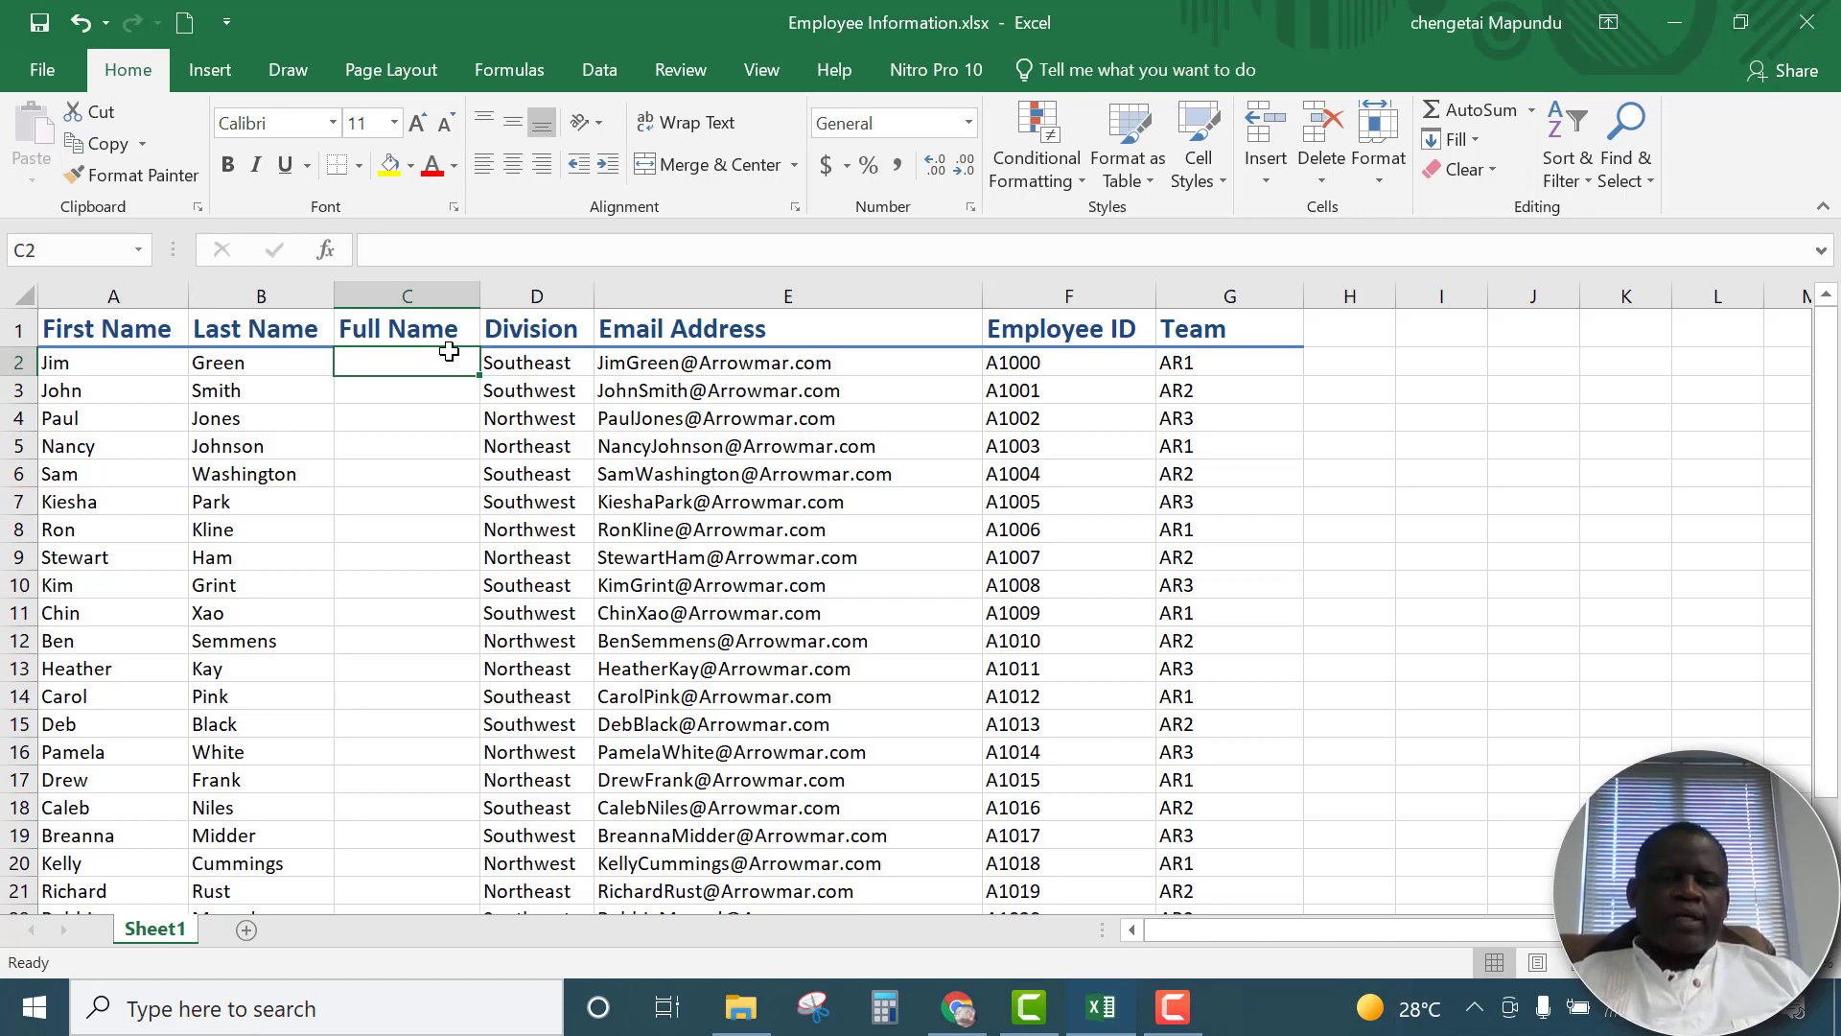
{"action": "type", "text": "Jim Gre"}
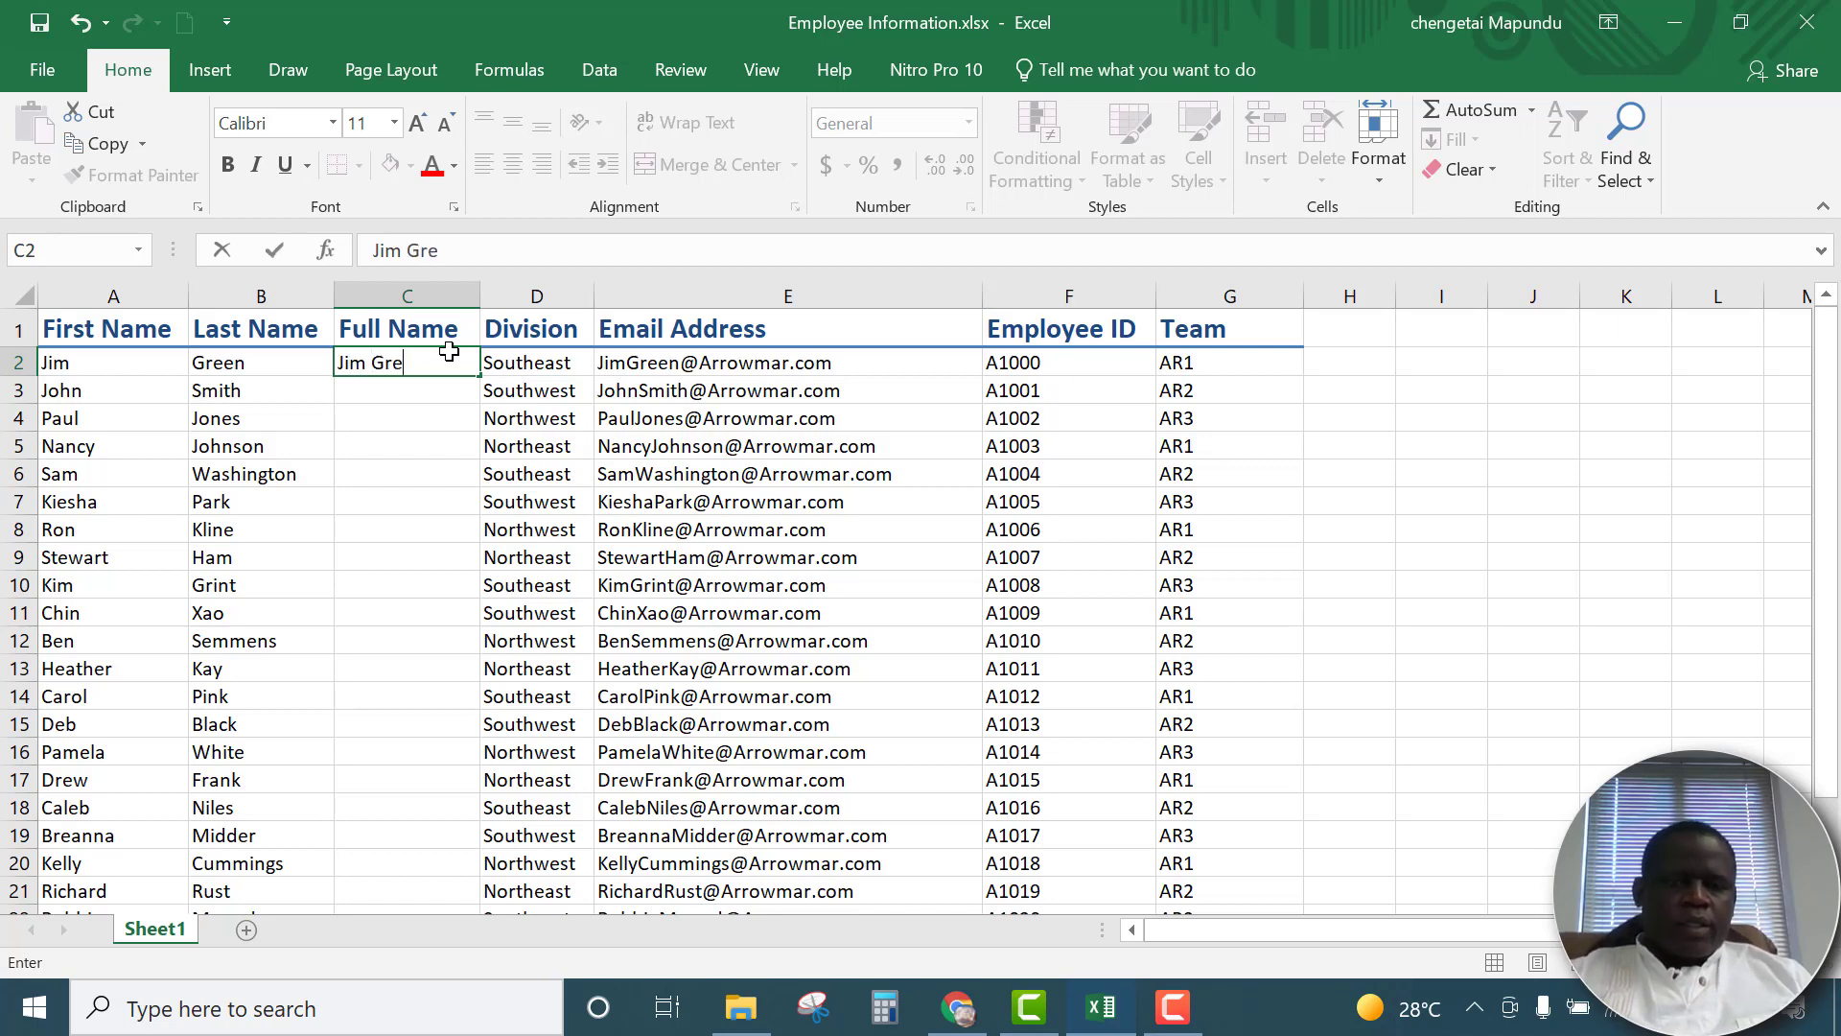
{"action": "type", "text": "em"}
{"action": "key", "text": "BackSpace"}
{"action": "type", "text": "n"}
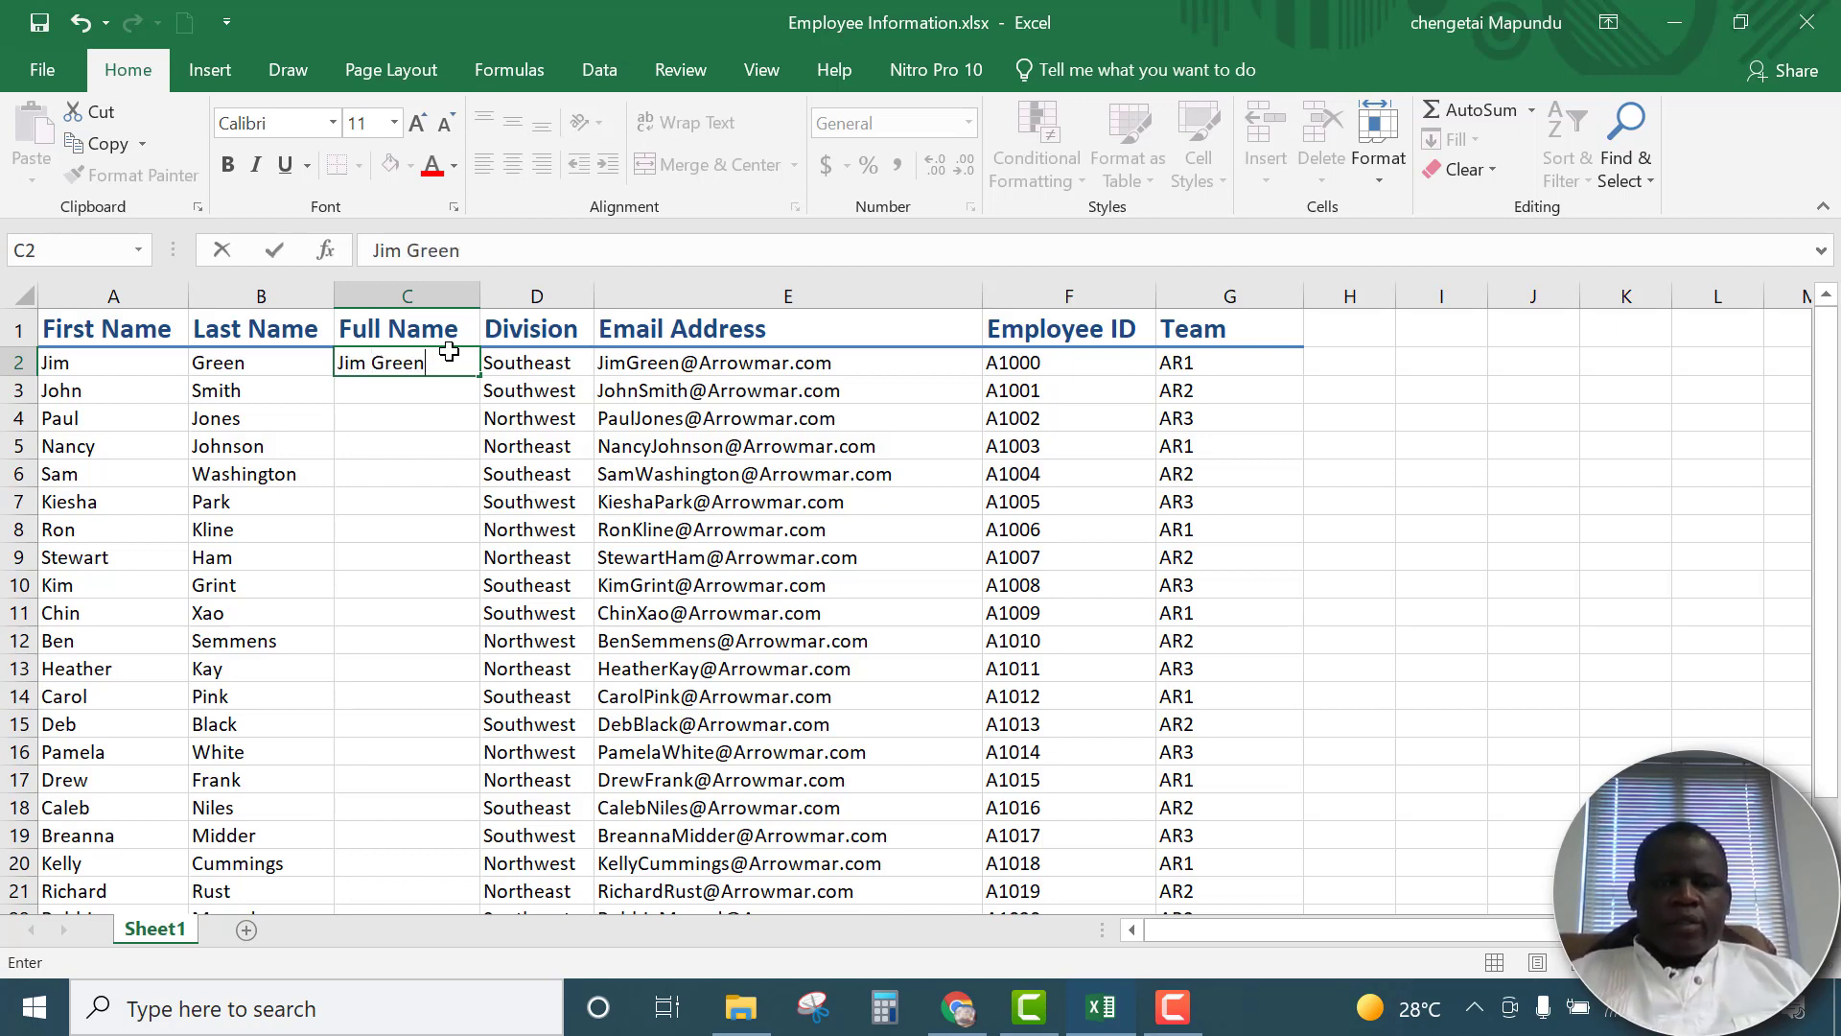
{"action": "key", "text": "Return"}
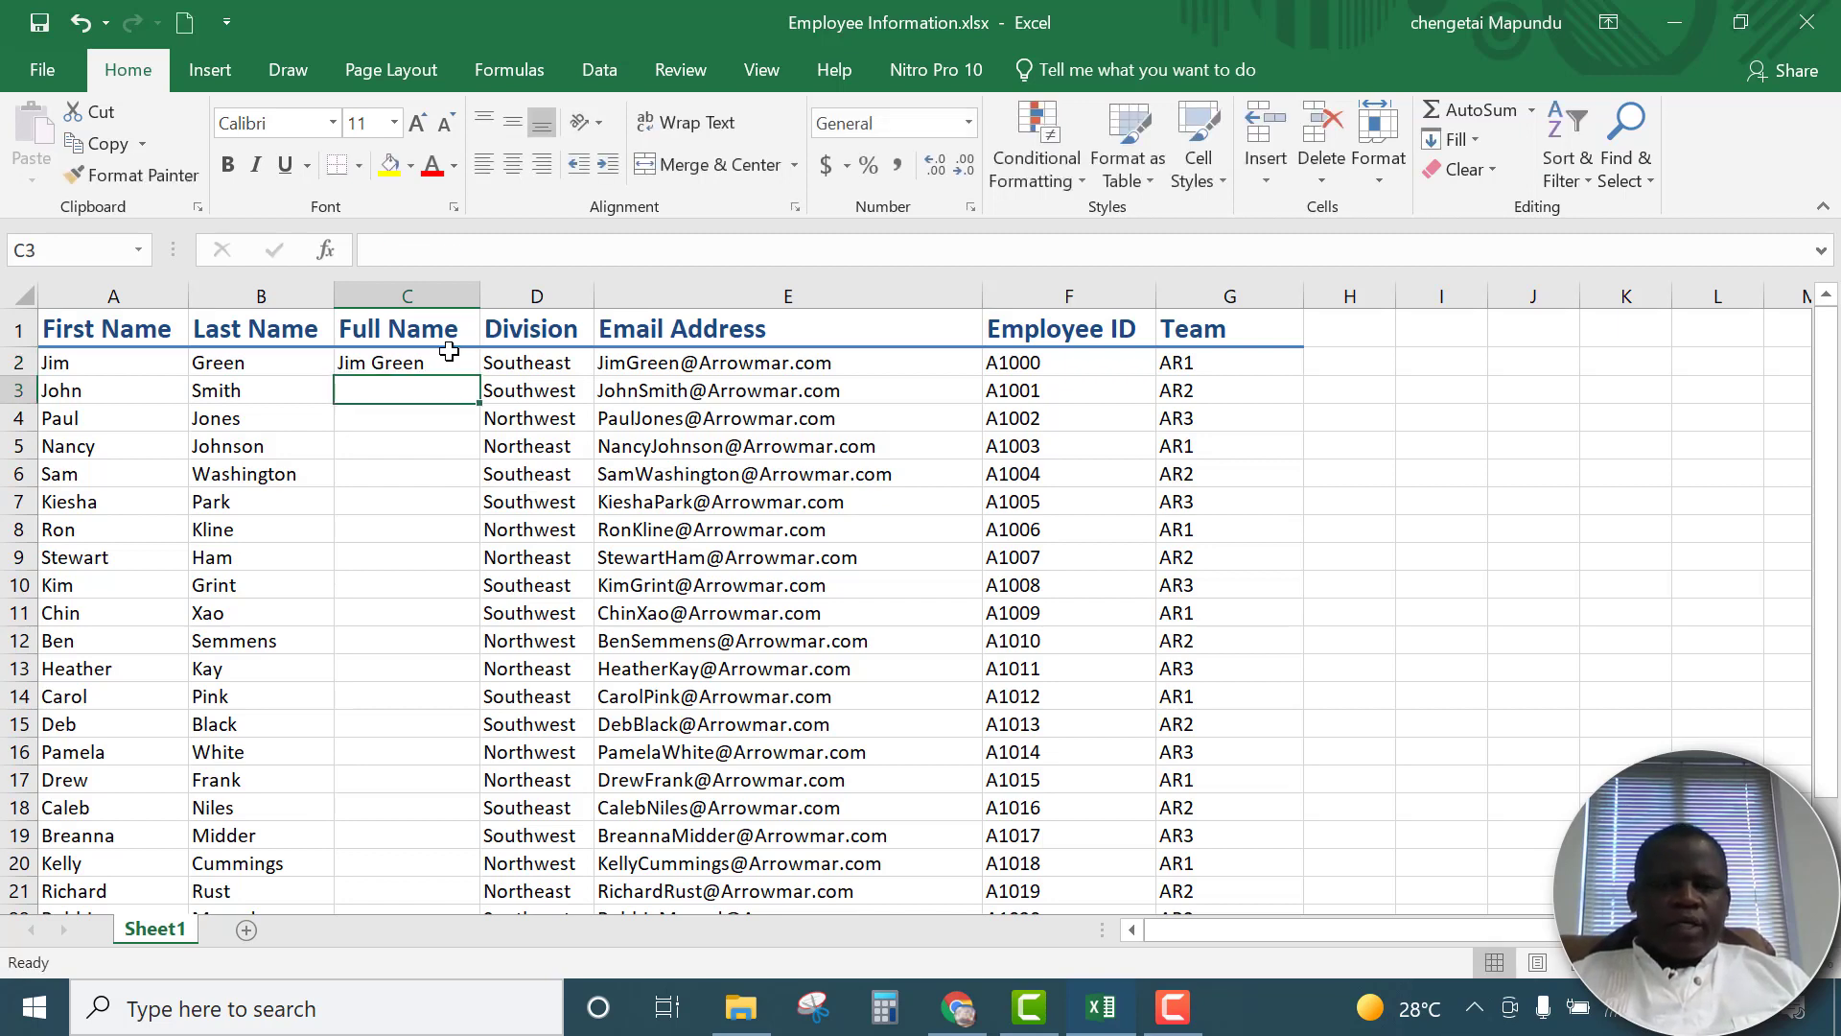
{"action": "type", "text": "J"}
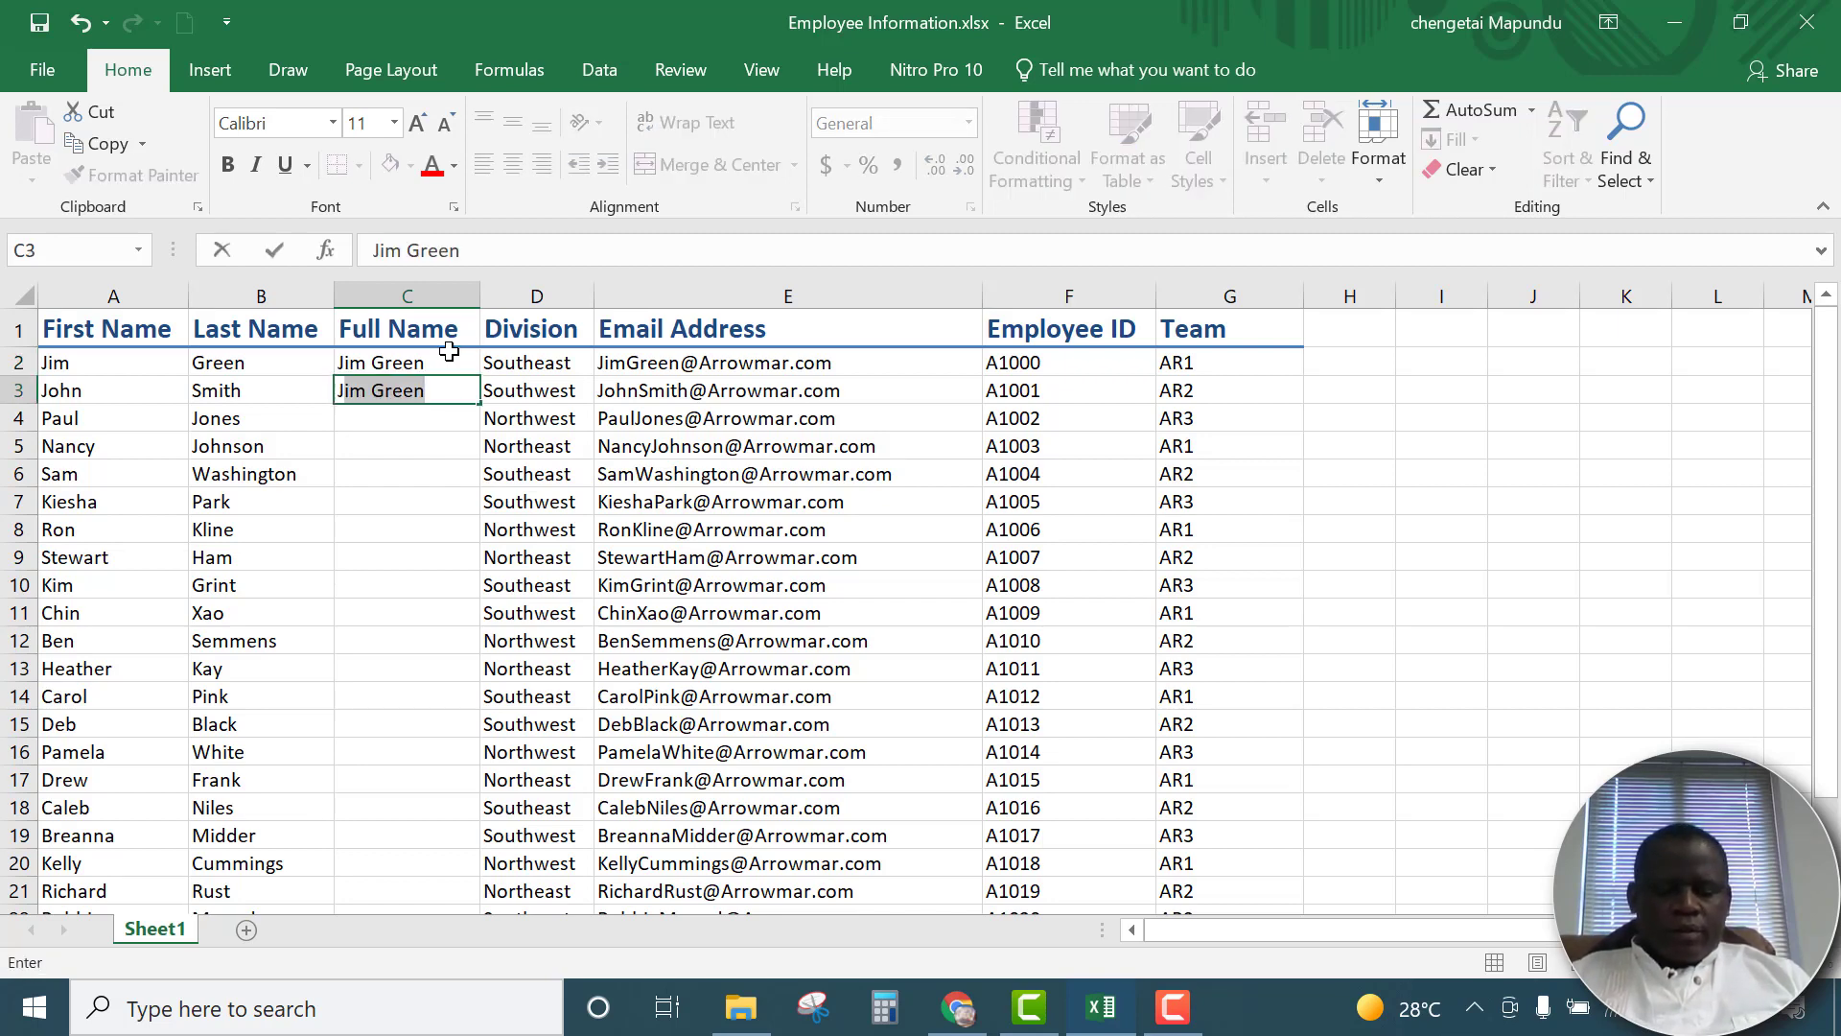
{"action": "type", "text": "o"}
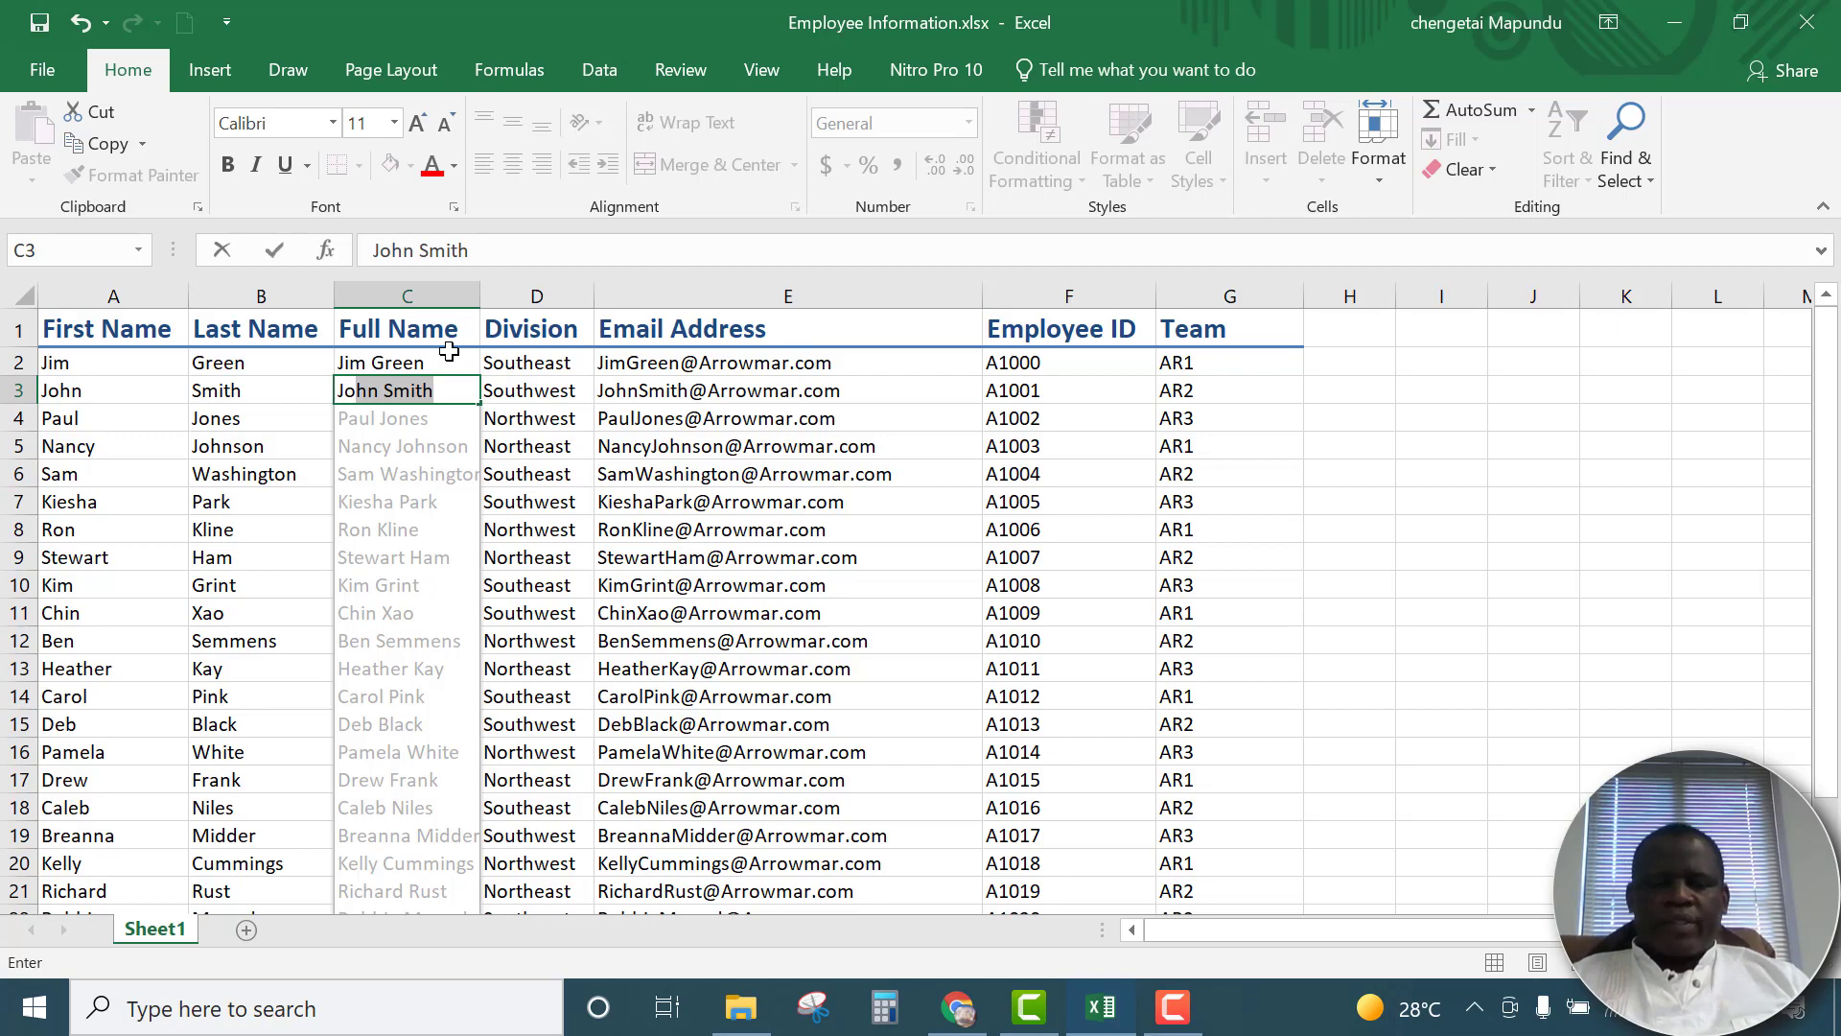
{"action": "type", "text": "o\\"}
{"action": "key", "text": "Return"}
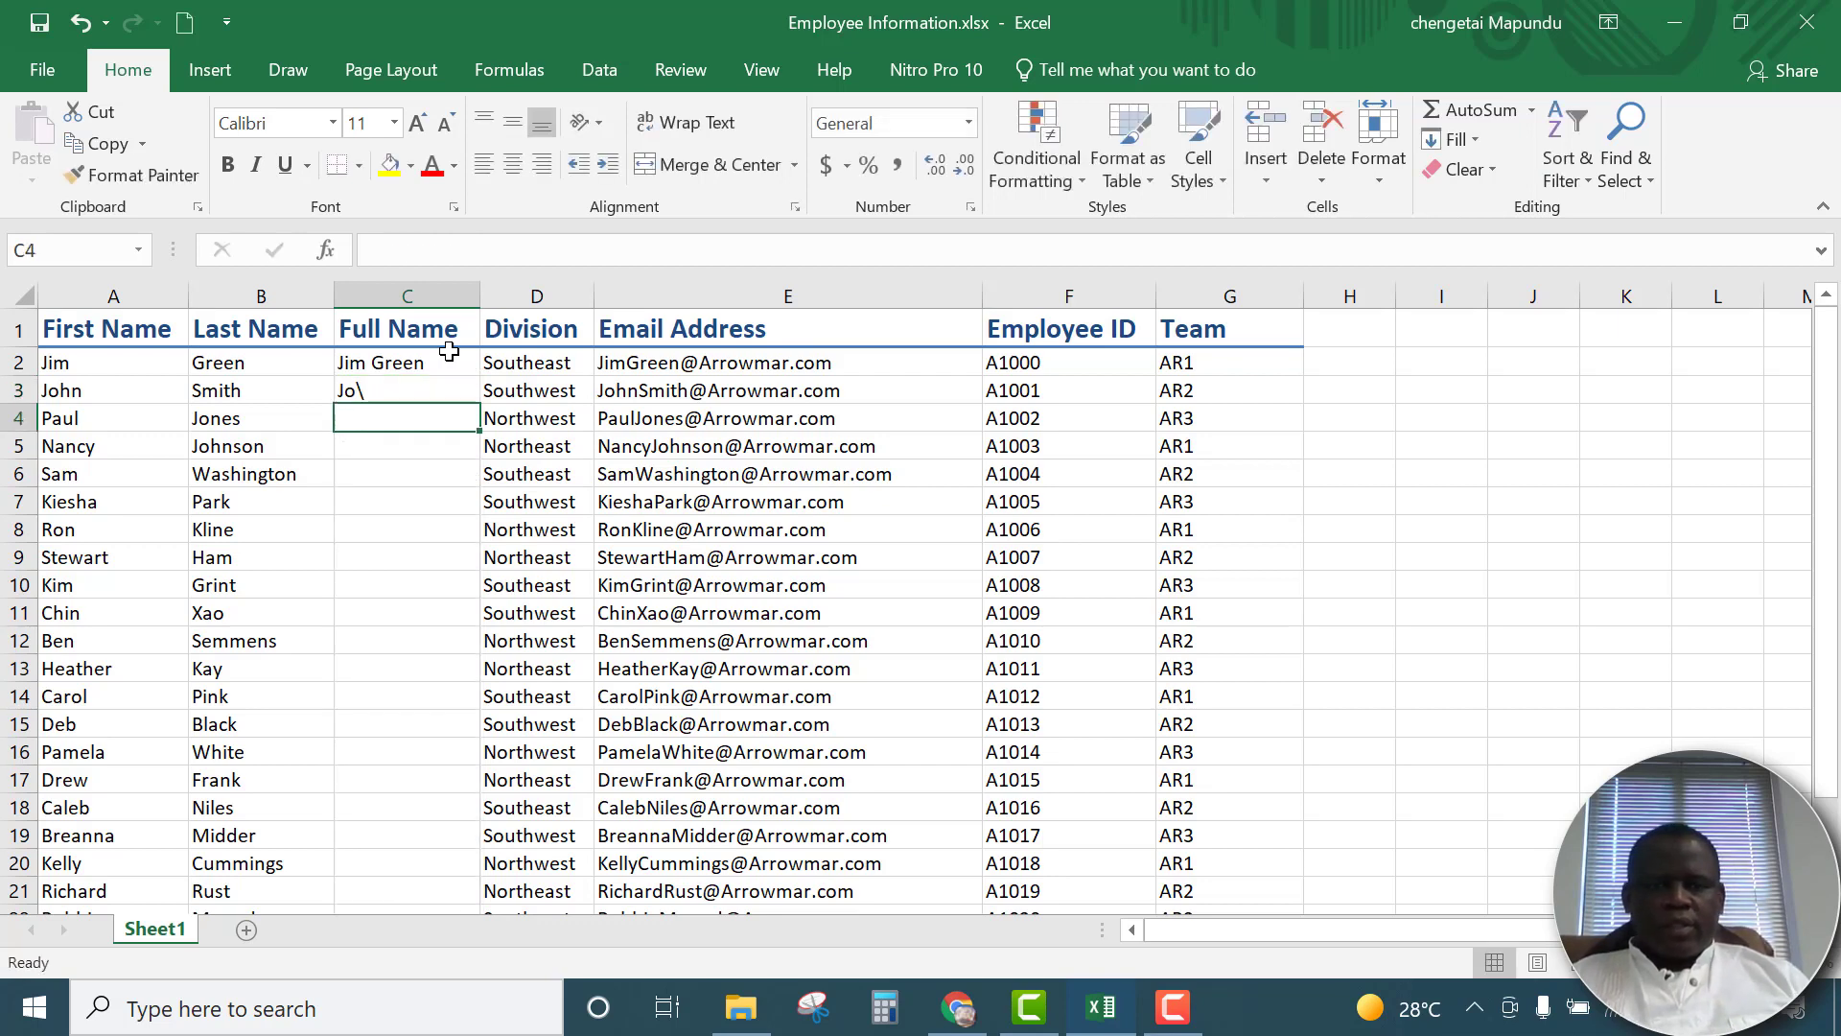
Enter the second employee's full name in C3 and accept the Flash Fill suggestions for the rest of the Full Name column
{"action": "left_click", "coordinate": [419, 387]}
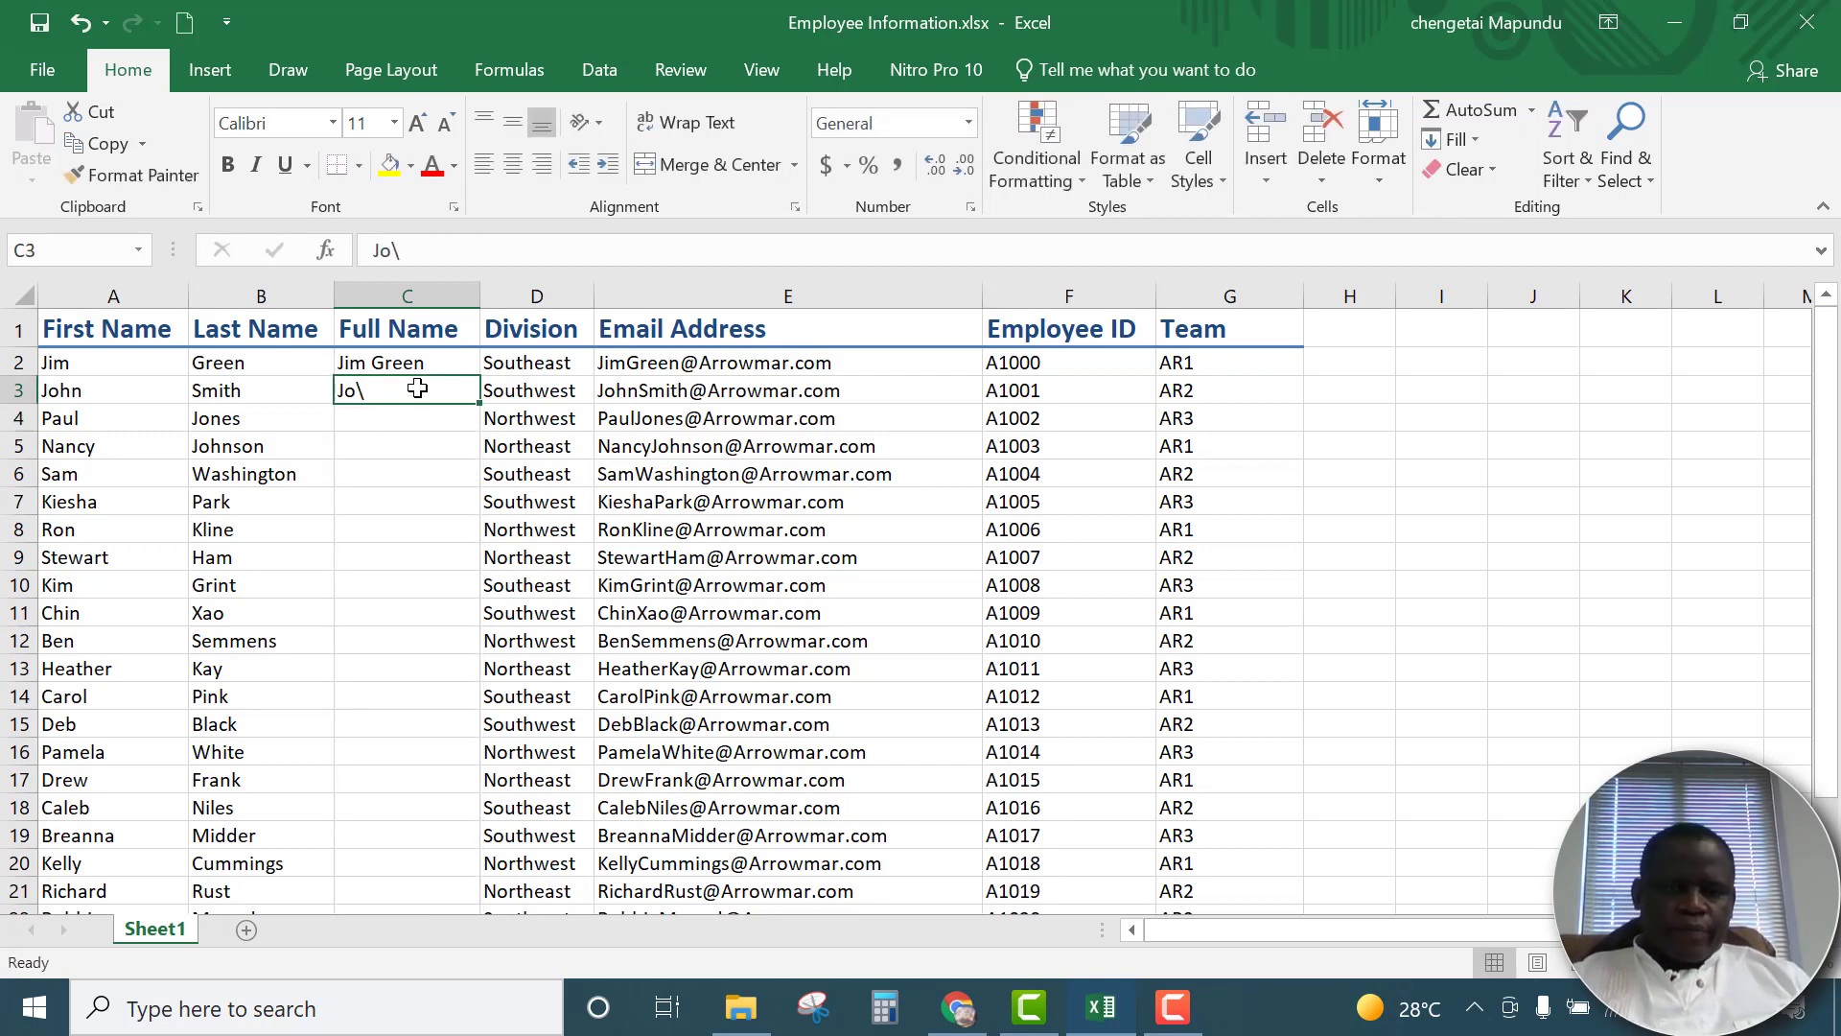
{"action": "type", "text": "Joh"}
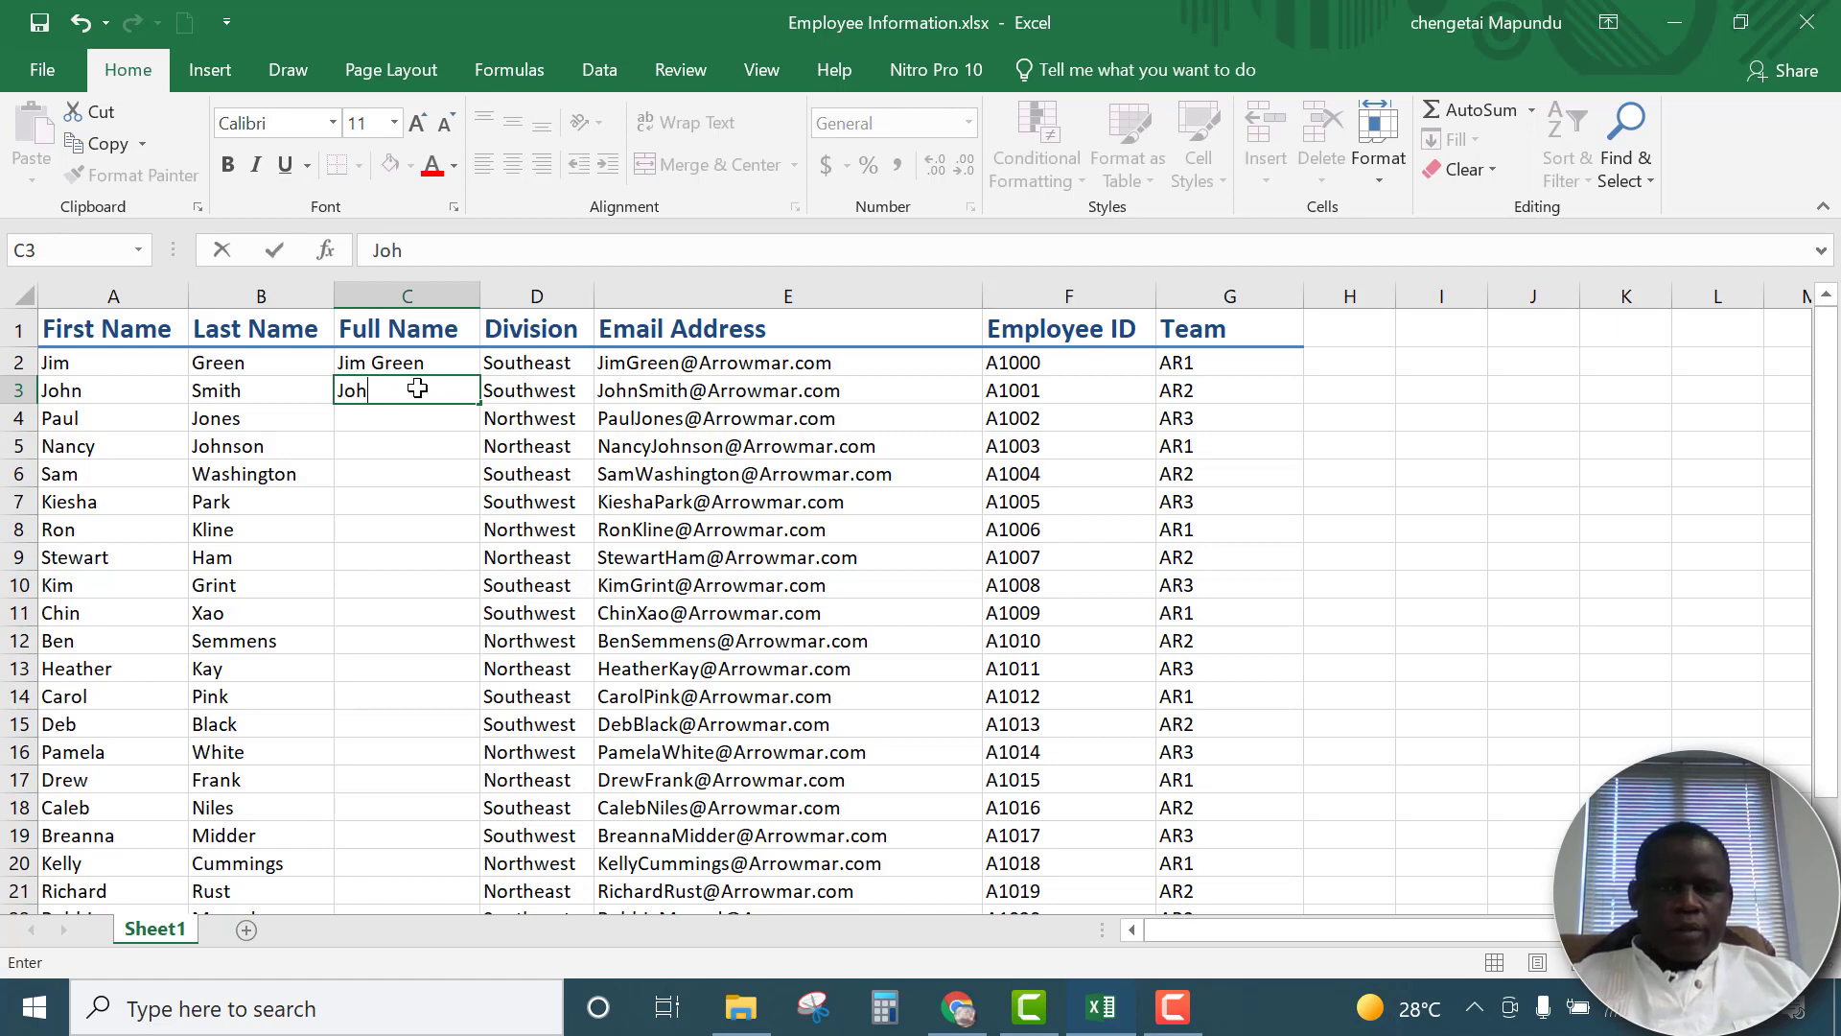
{"action": "type", "text": "n"}
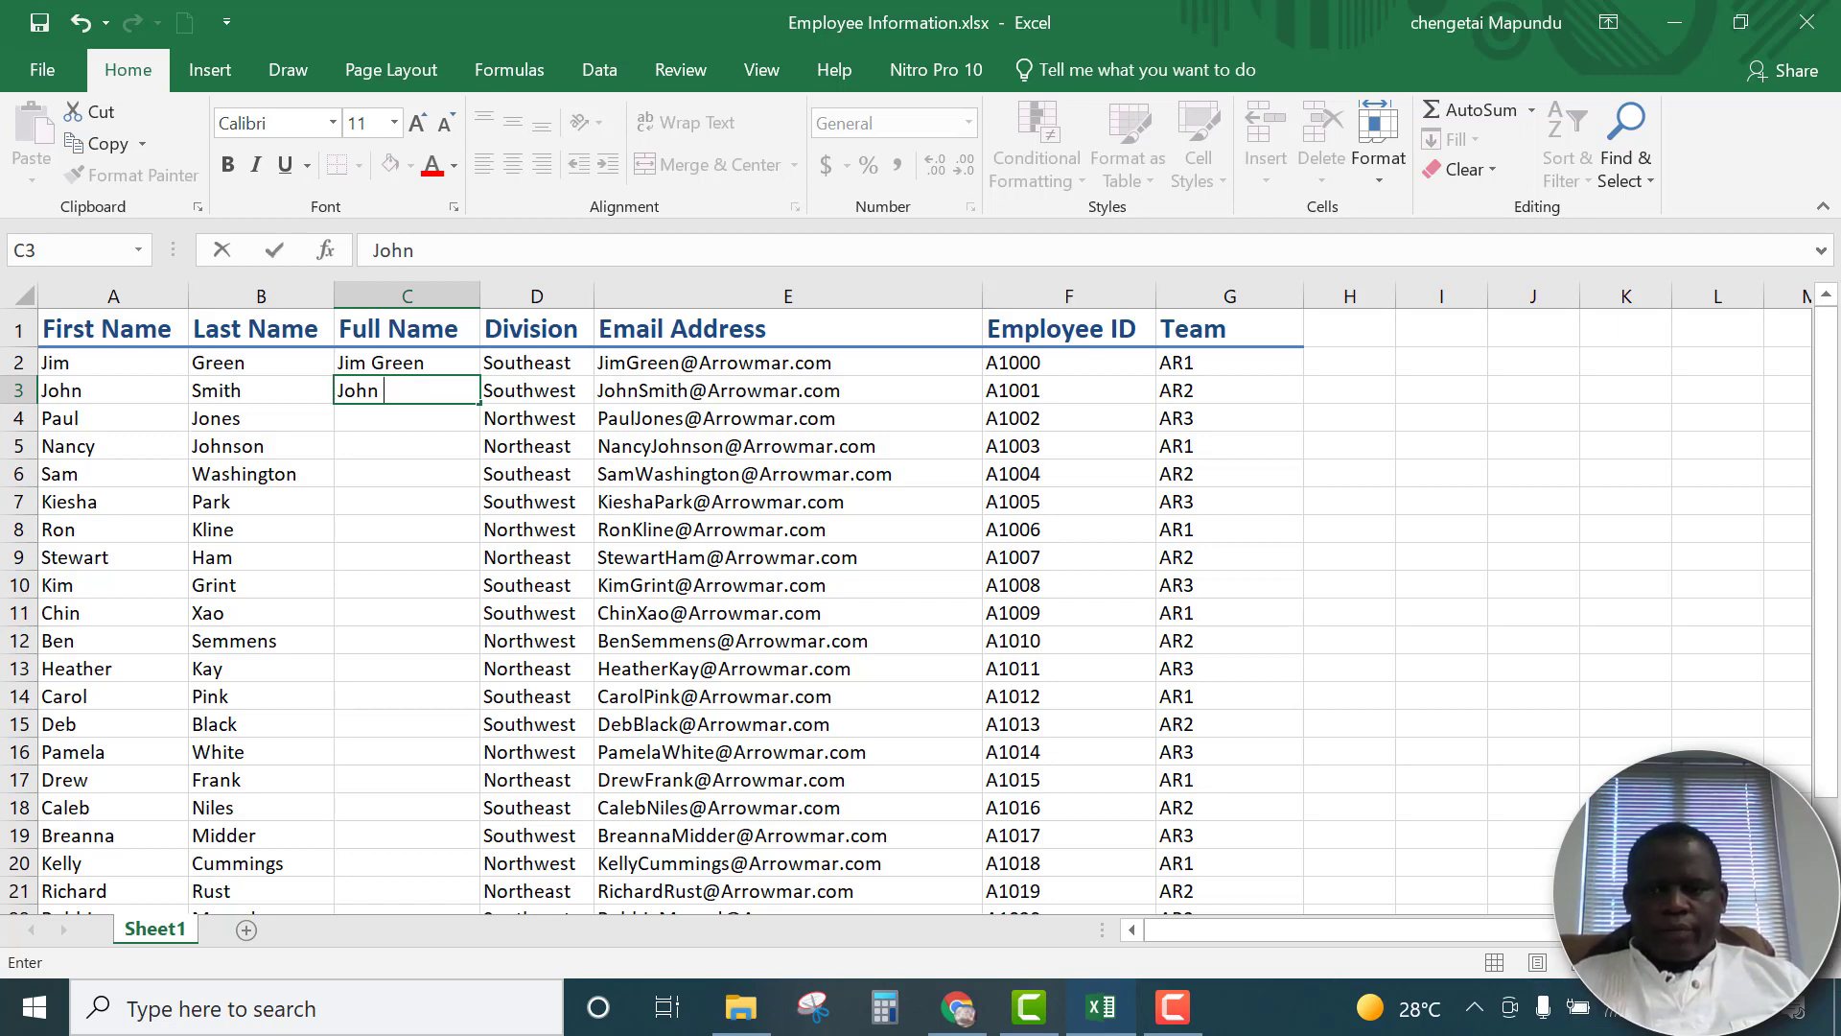
{"action": "type", "text": " Smith"}
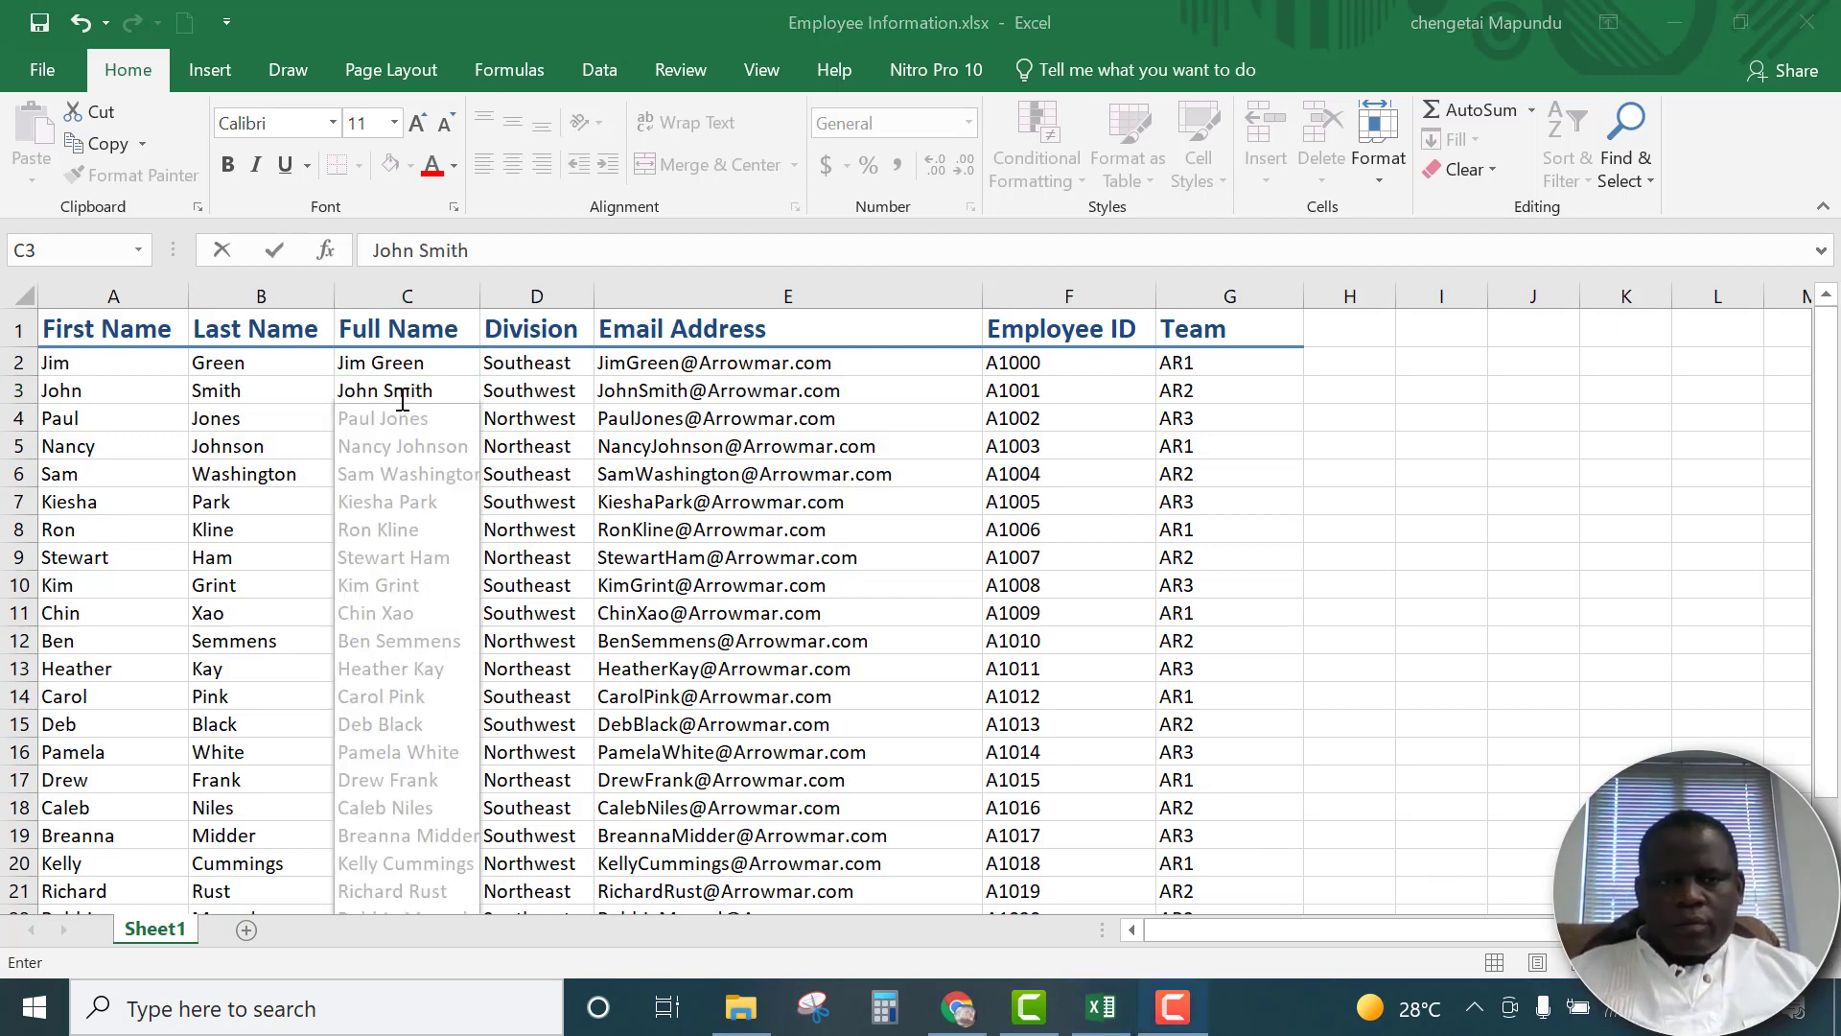
{"action": "left_click", "coordinate": [439, 392]}
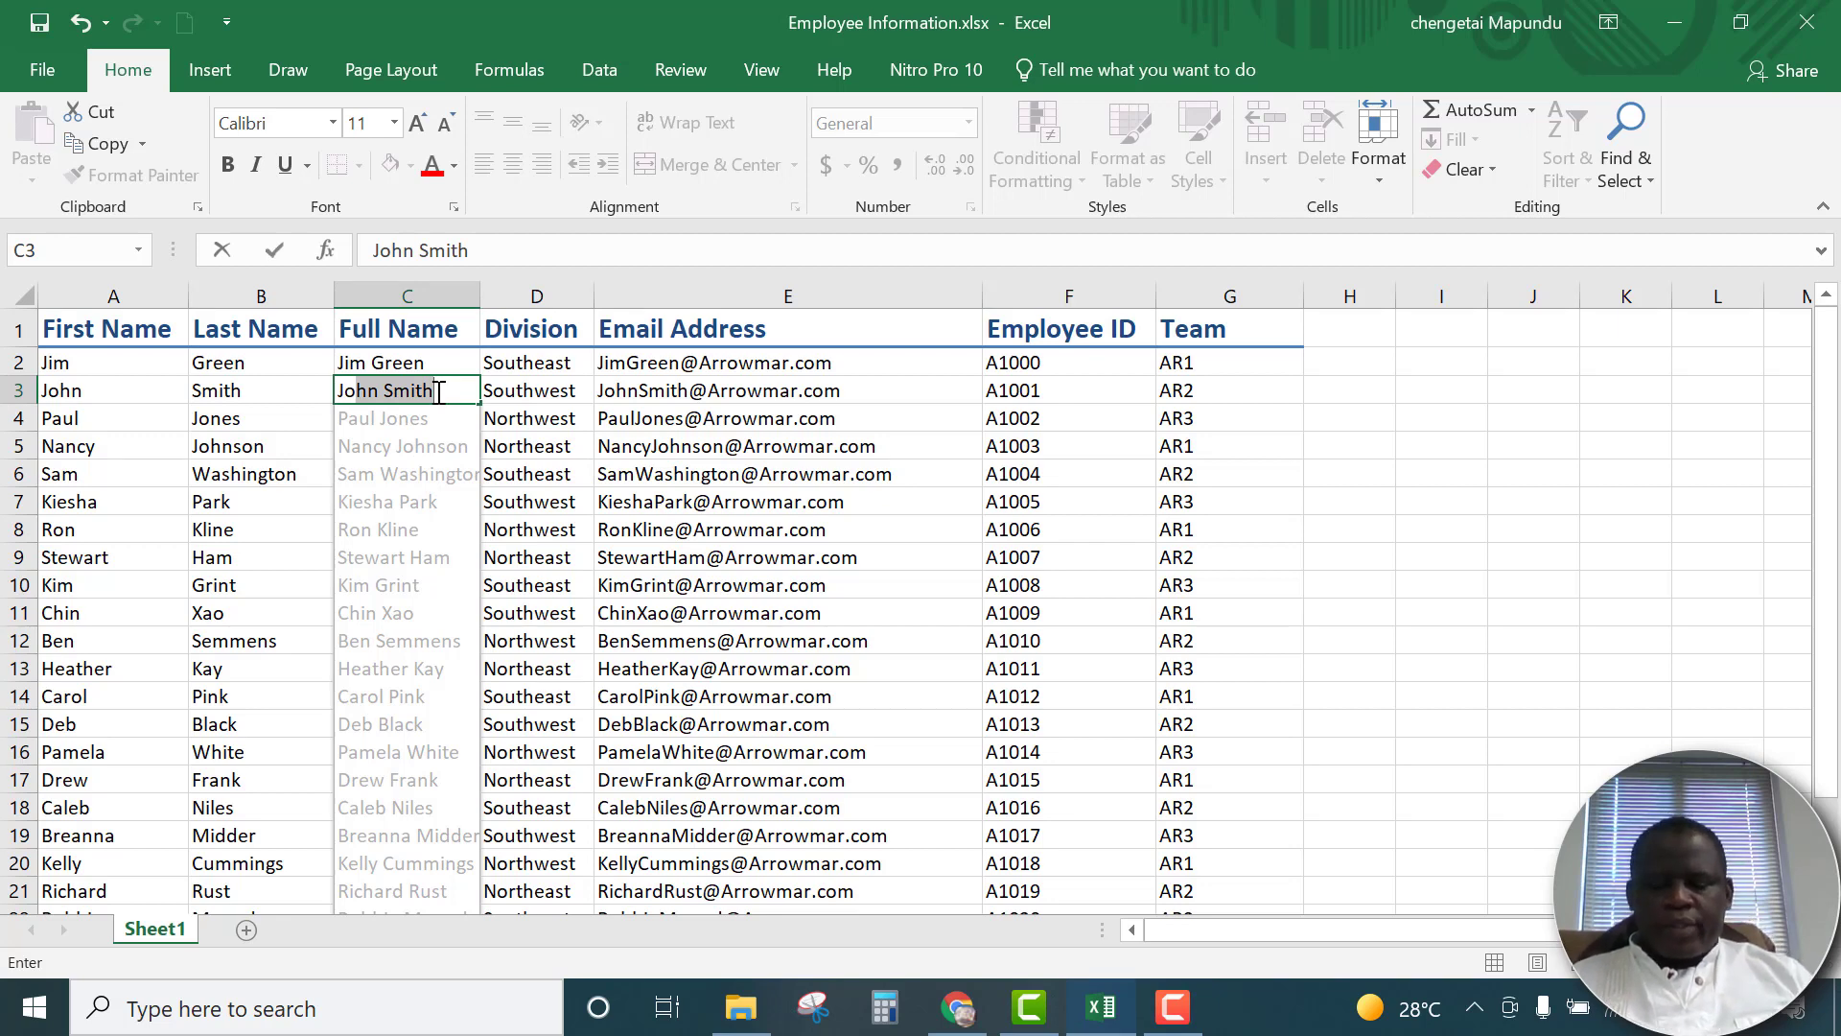
{"action": "key", "text": "Return"}
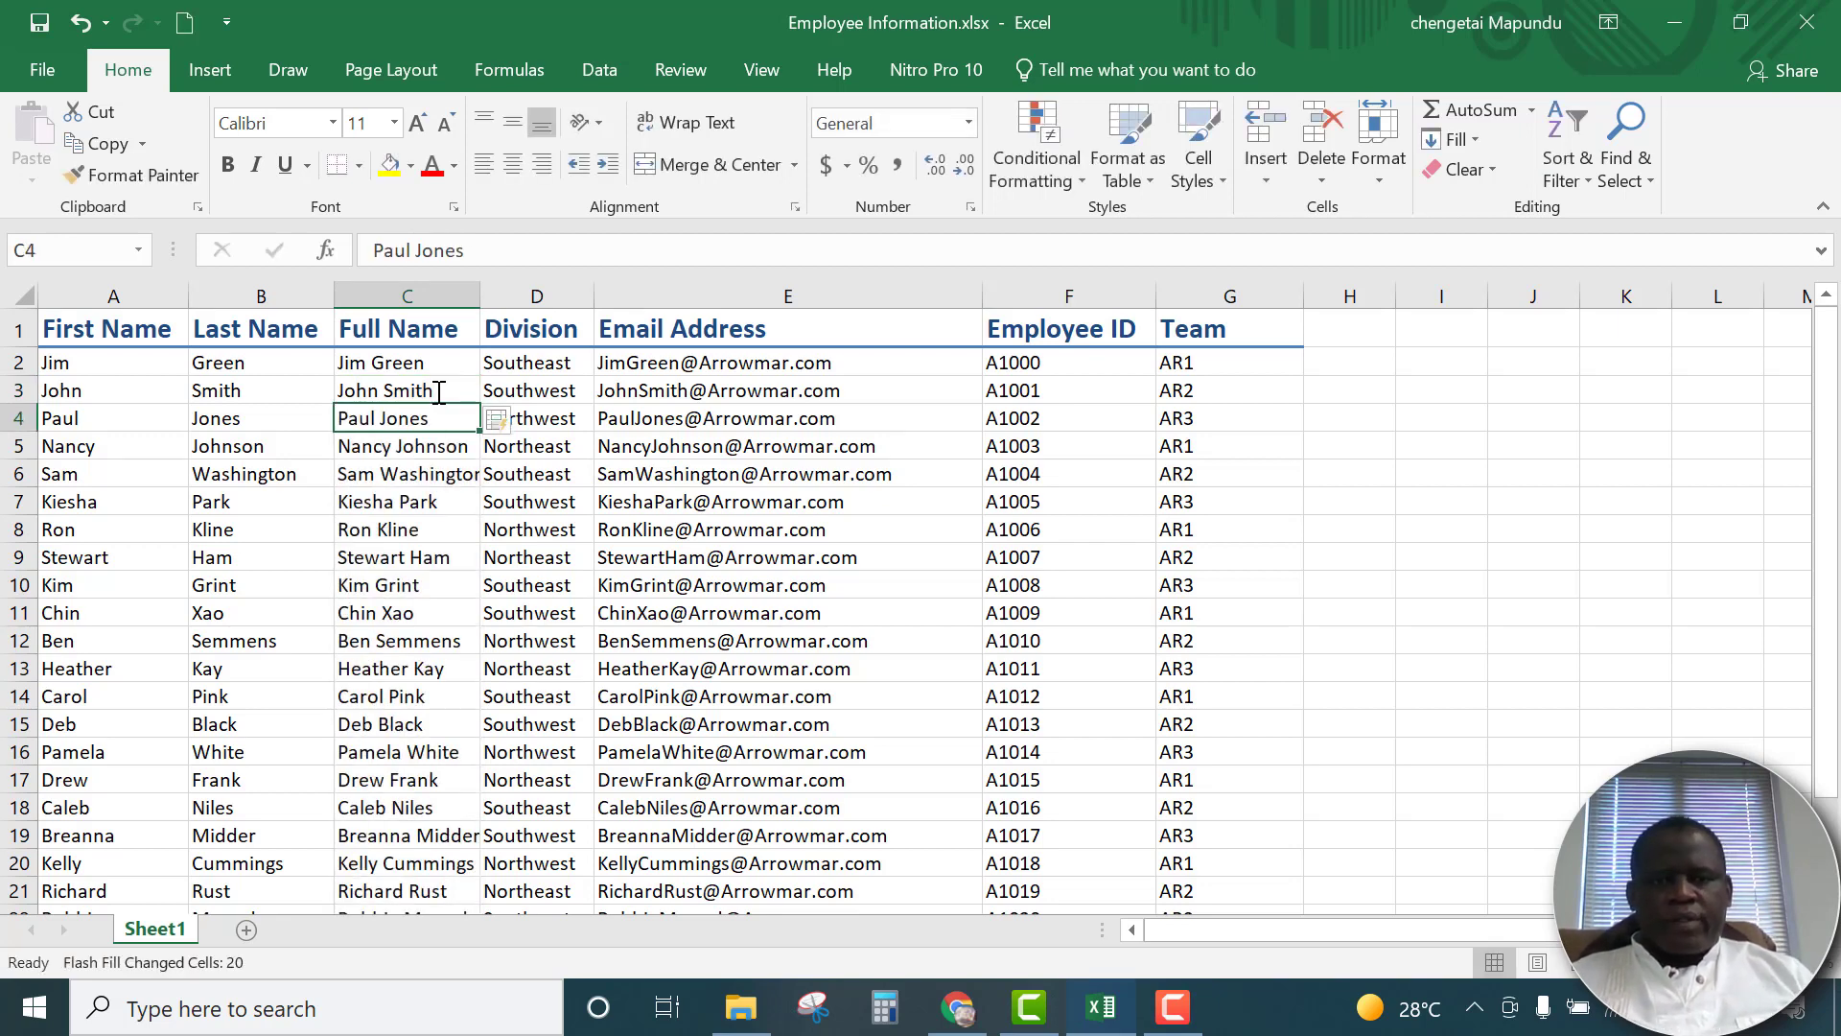
Check the Full Name entries against the first and last names down to the last employee row
{"action": "scroll", "coordinate": [518, 610], "scroll_direction": "down", "scroll_amount": 3}
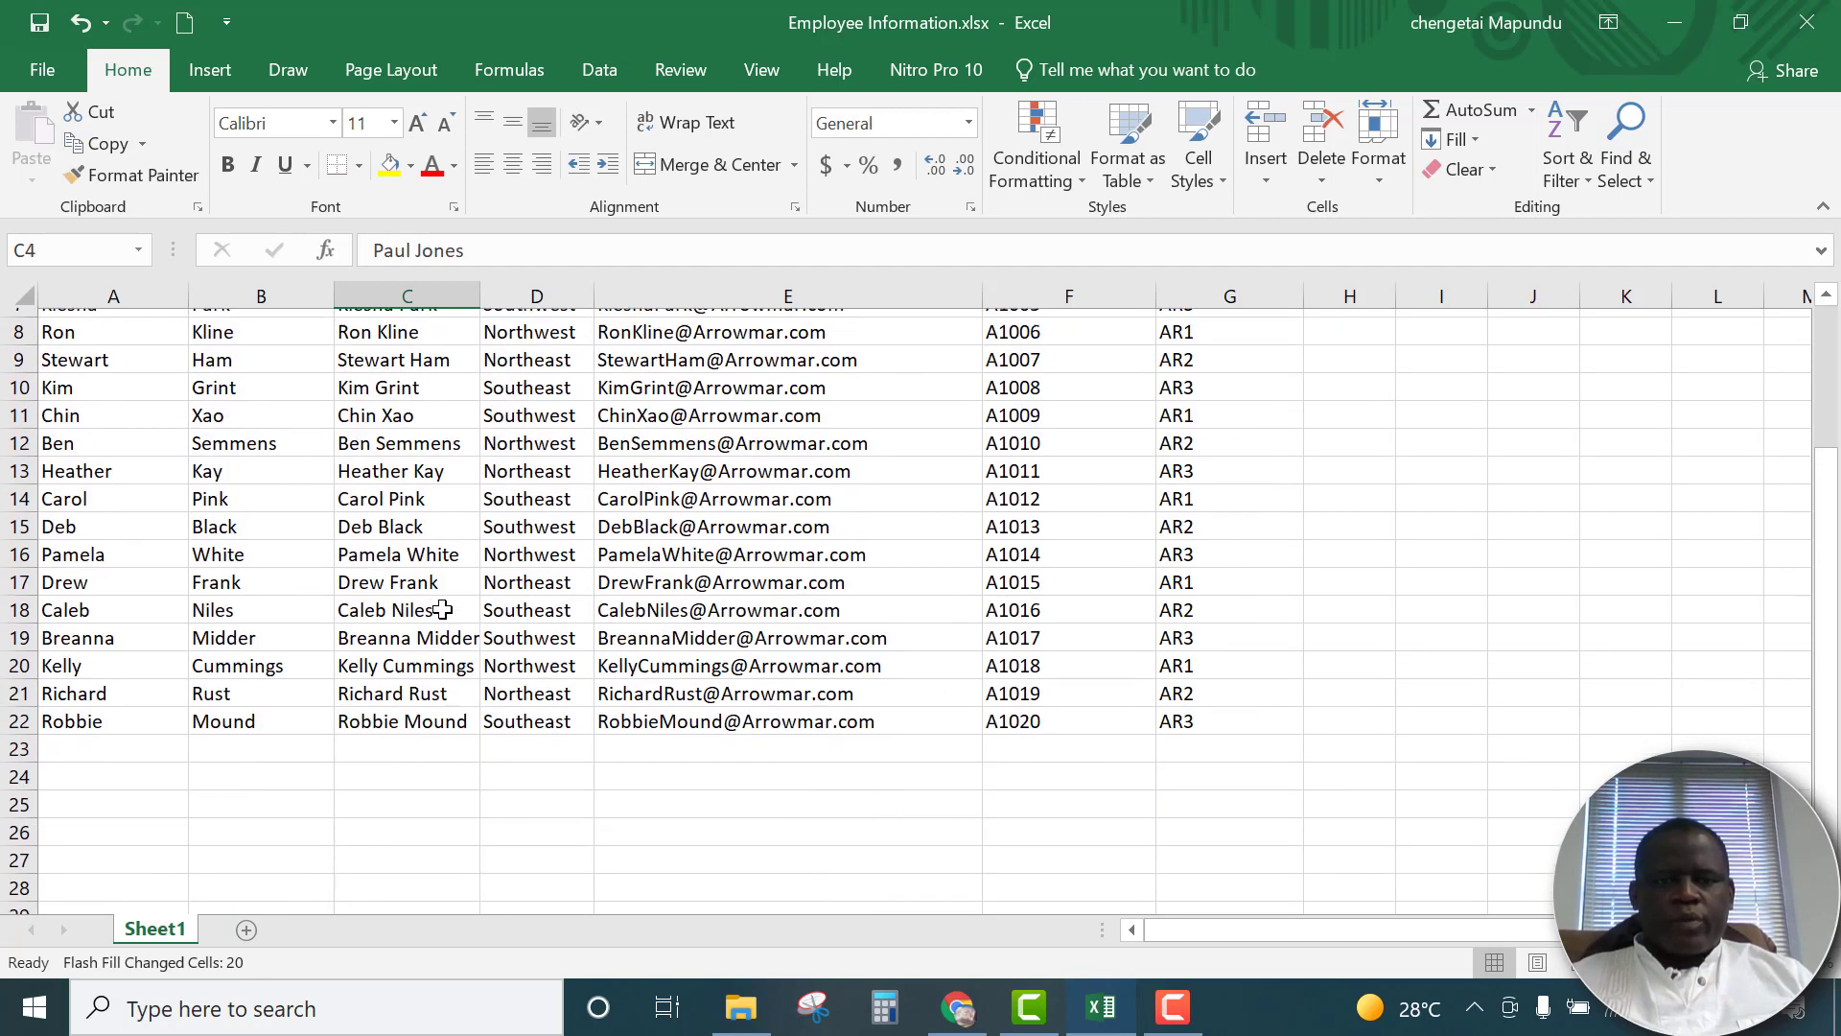
{"action": "scroll", "coordinate": [441, 608], "scroll_direction": "up", "scroll_amount": 1}
{"action": "scroll", "coordinate": [440, 604], "scroll_direction": "up", "scroll_amount": 1}
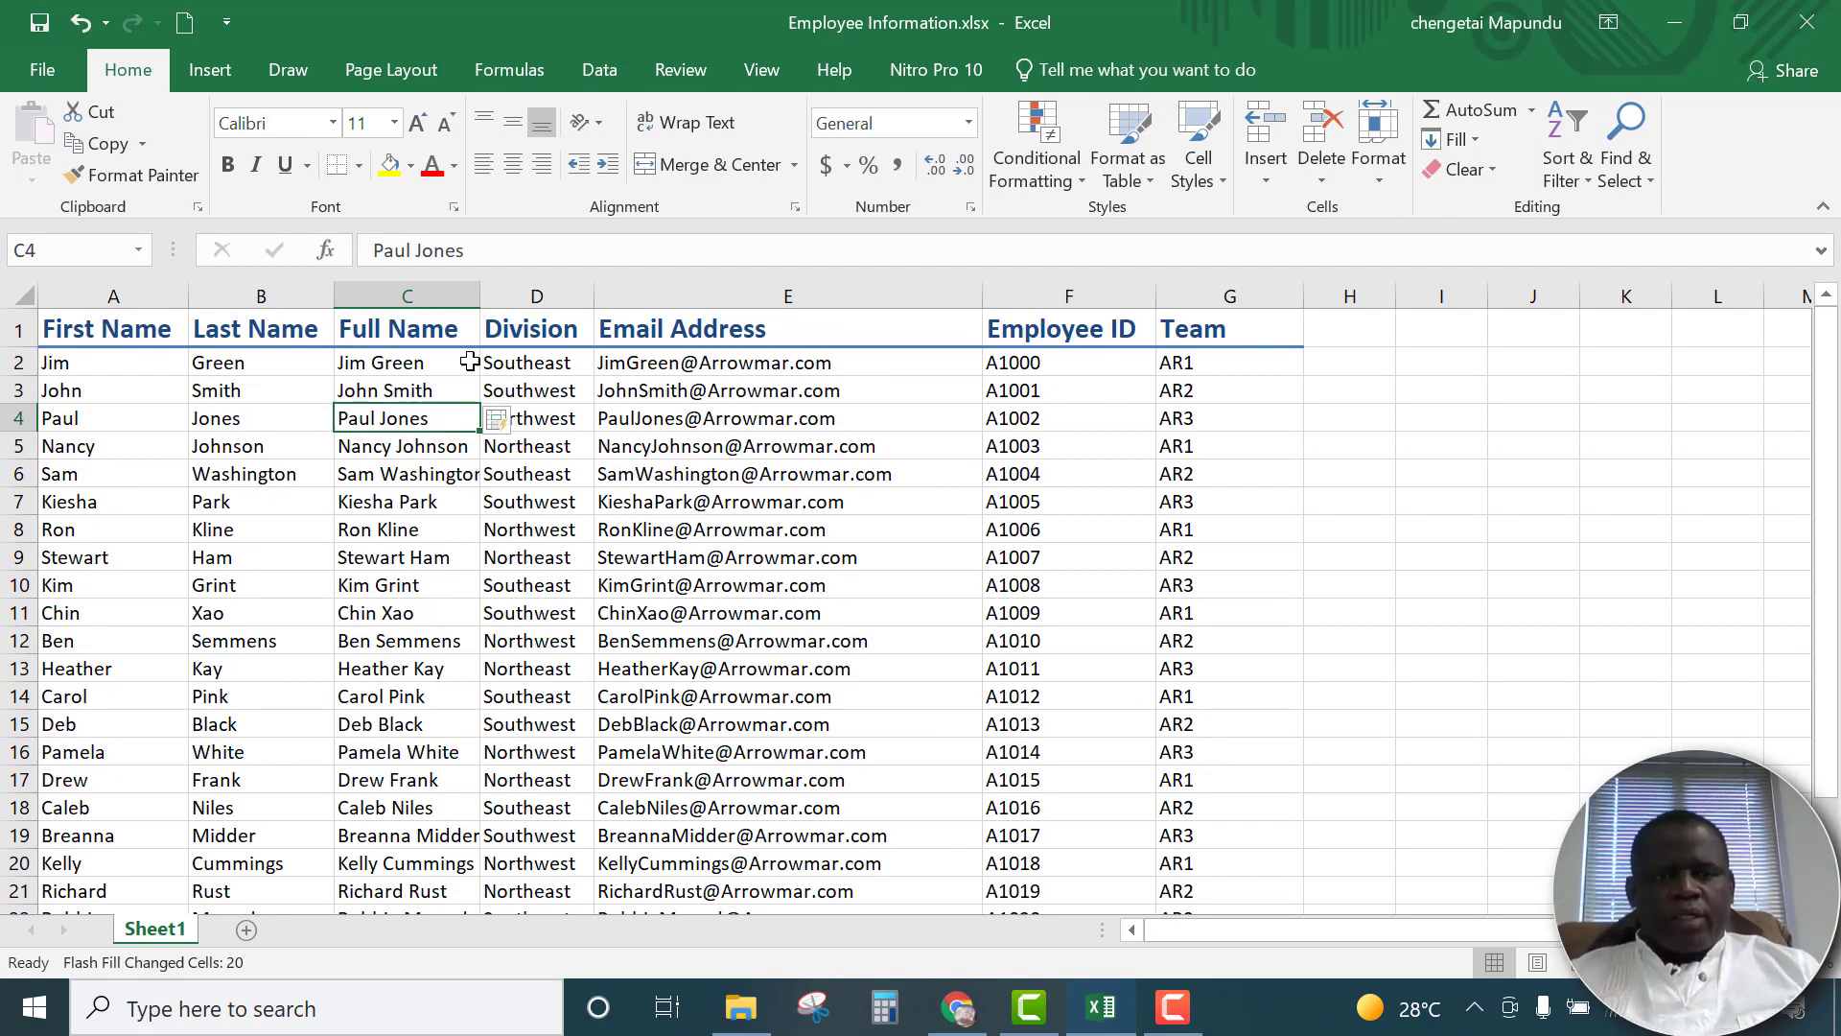
{"action": "scroll", "coordinate": [442, 407], "scroll_direction": "down", "scroll_amount": 4}
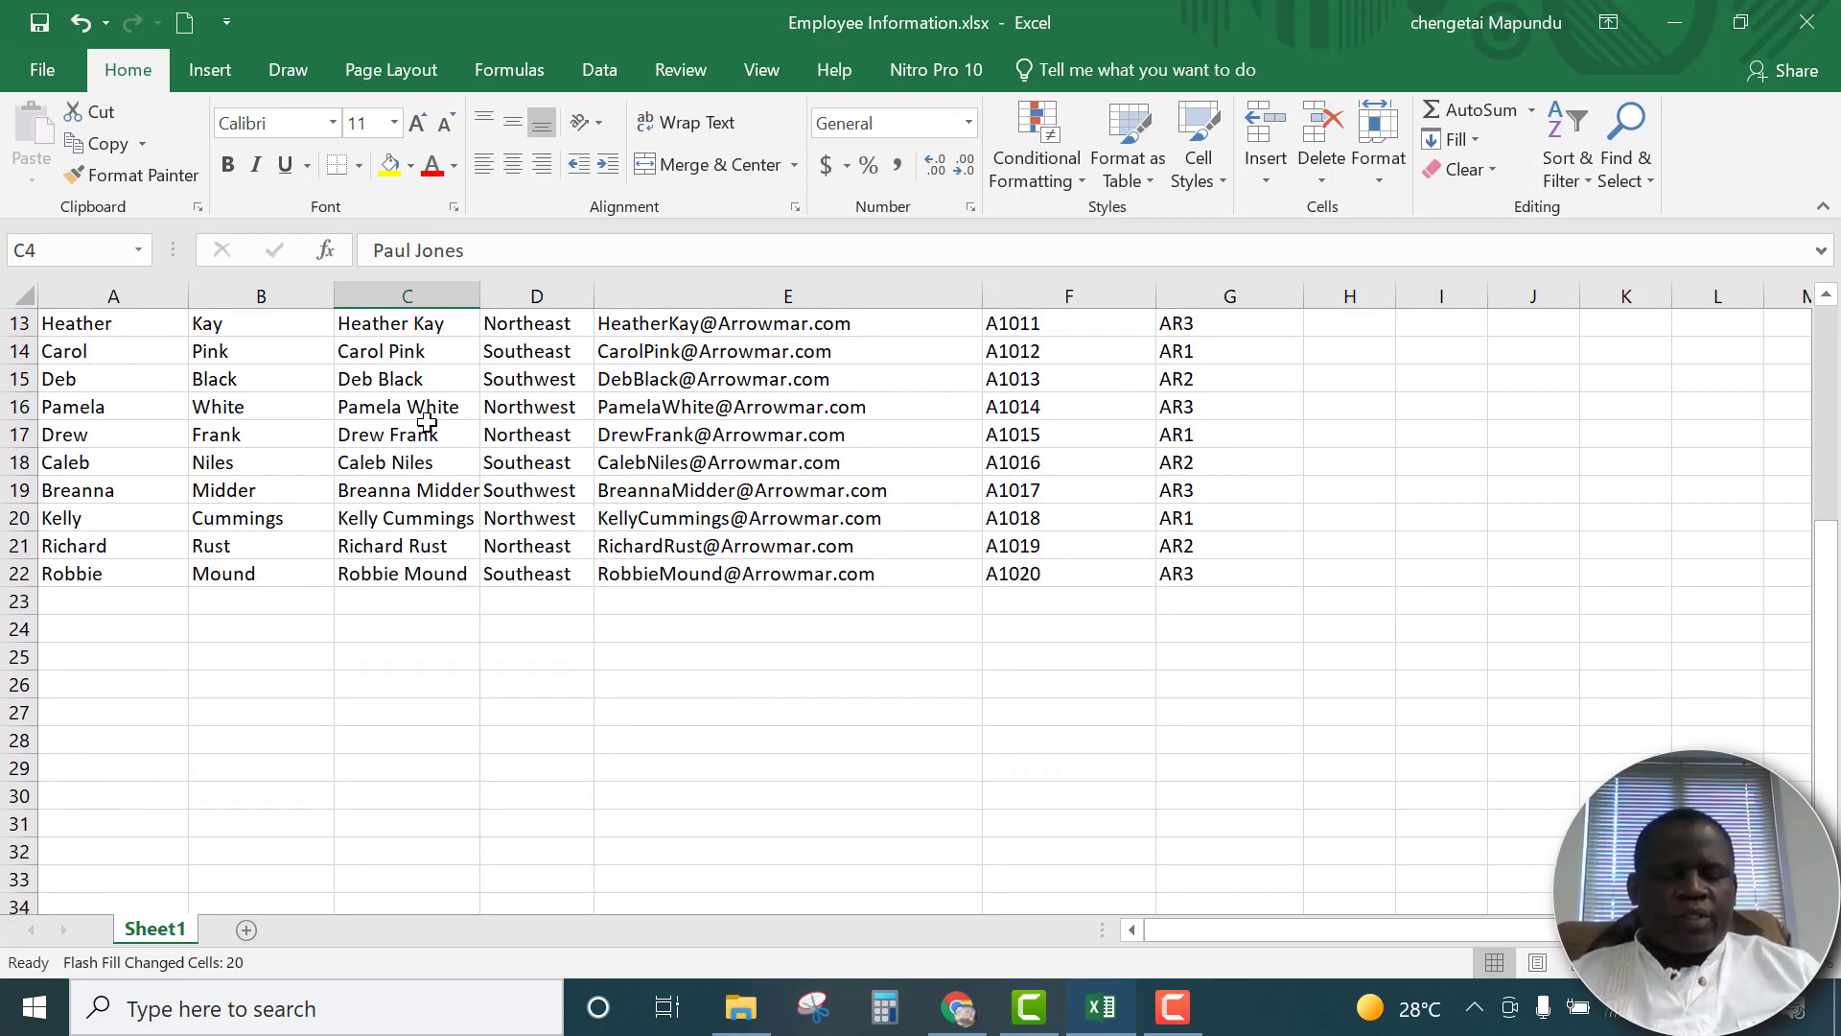
{"action": "scroll", "coordinate": [423, 428], "scroll_direction": "down", "scroll_amount": 3}
{"action": "scroll", "coordinate": [419, 436], "scroll_direction": "up", "scroll_amount": 2}
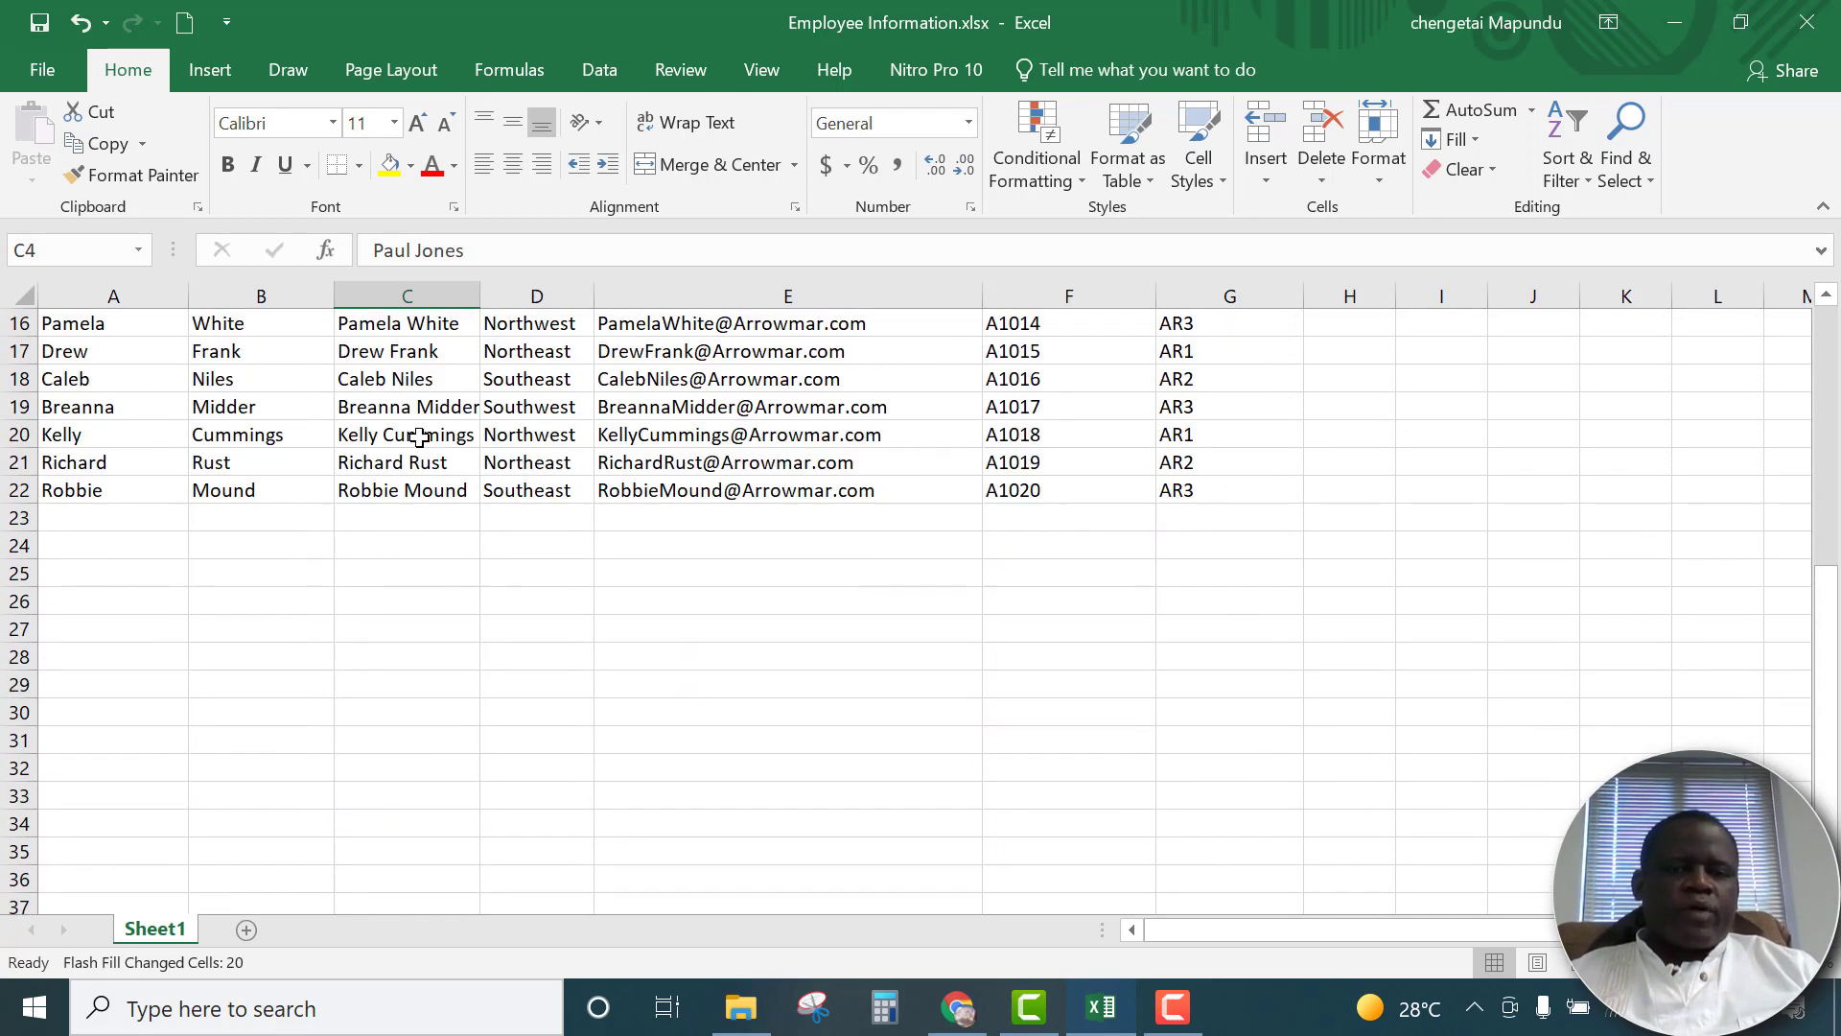
{"action": "scroll", "coordinate": [419, 437], "scroll_direction": "up", "scroll_amount": 5}
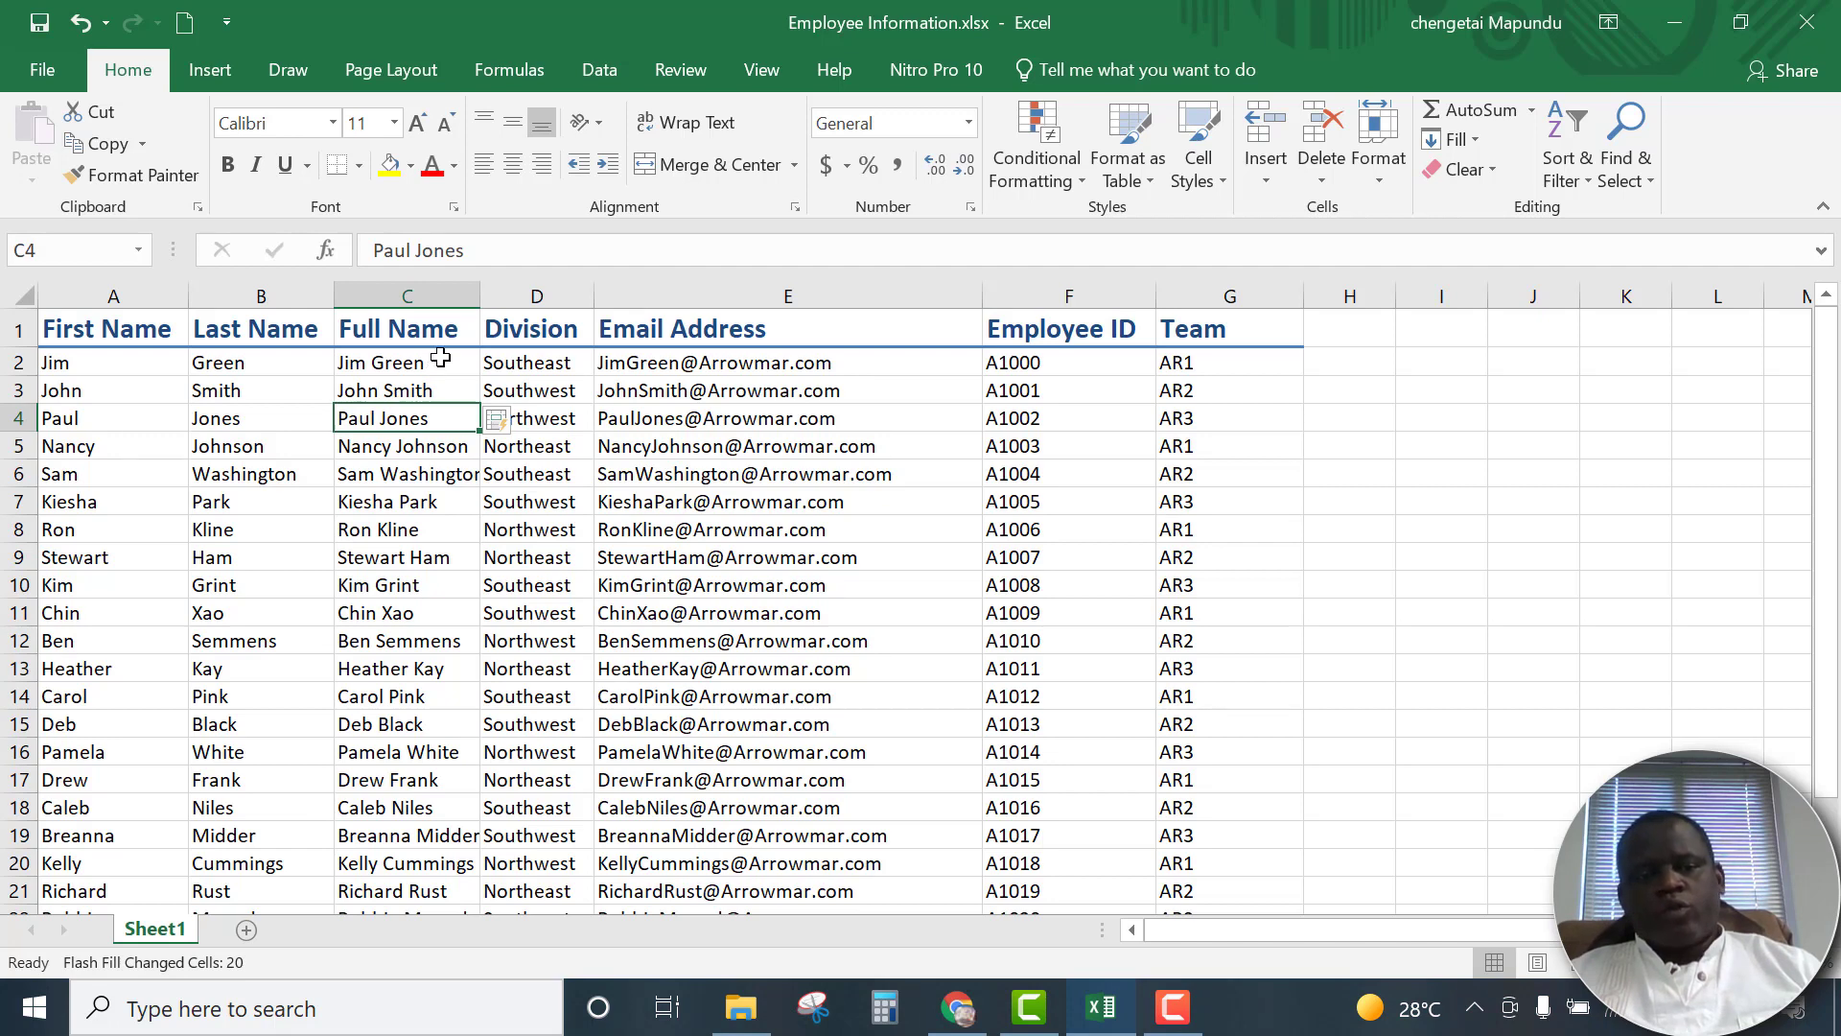
{"action": "left_click", "coordinate": [364, 368]}
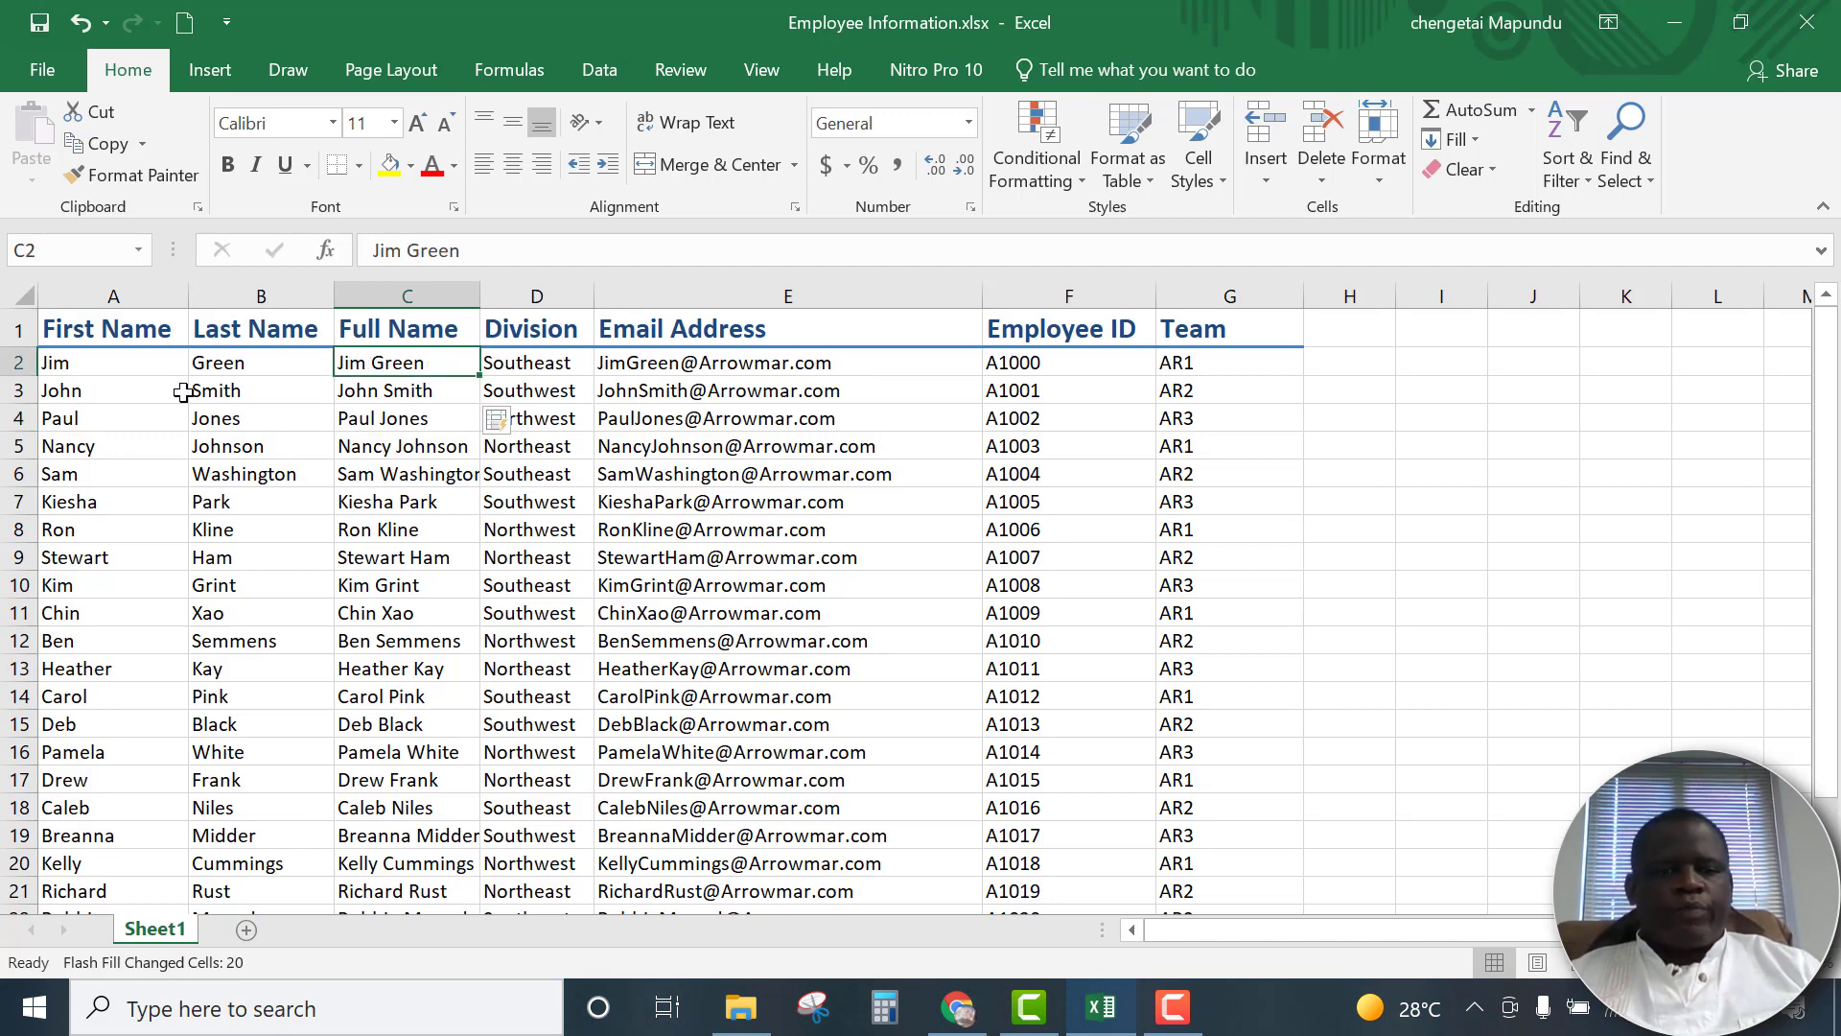